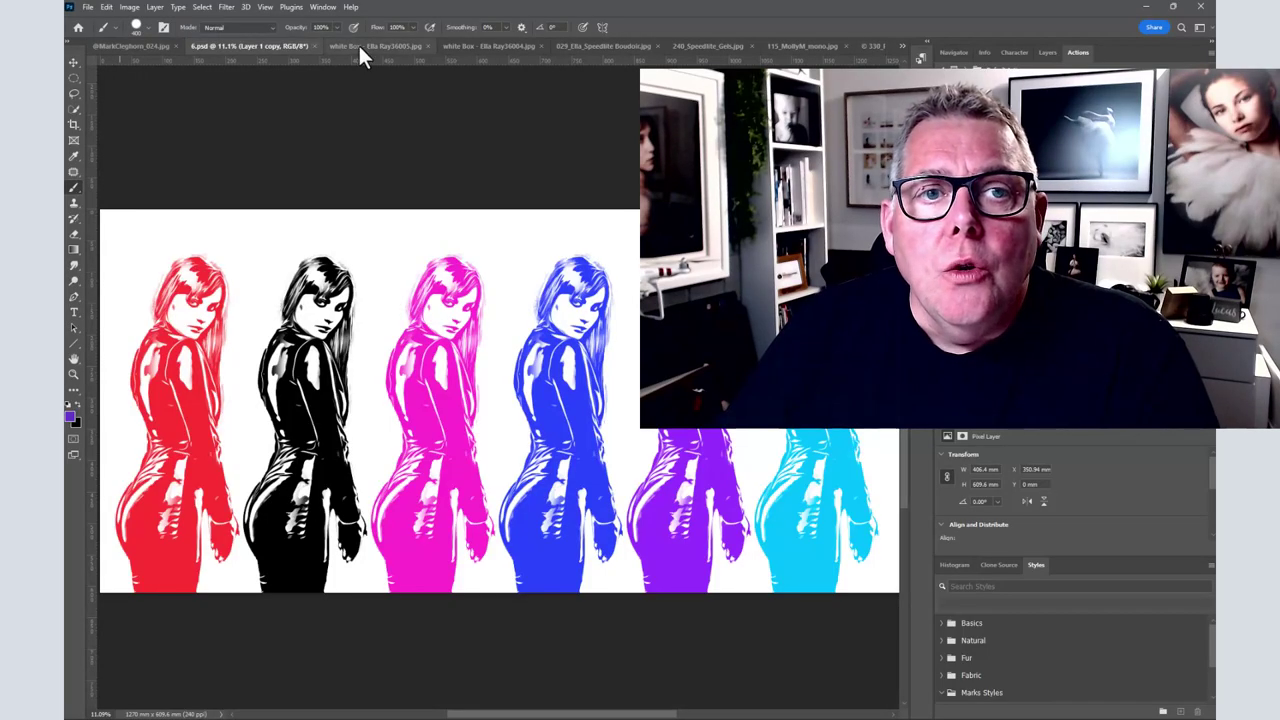
Step: Compare the screen-print artworks and photos in the open documents, finishing on the 330_PVC_Edge image
{"action": "left_click", "coordinate": [360, 47]}
{"action": "left_click", "coordinate": [141, 47]}
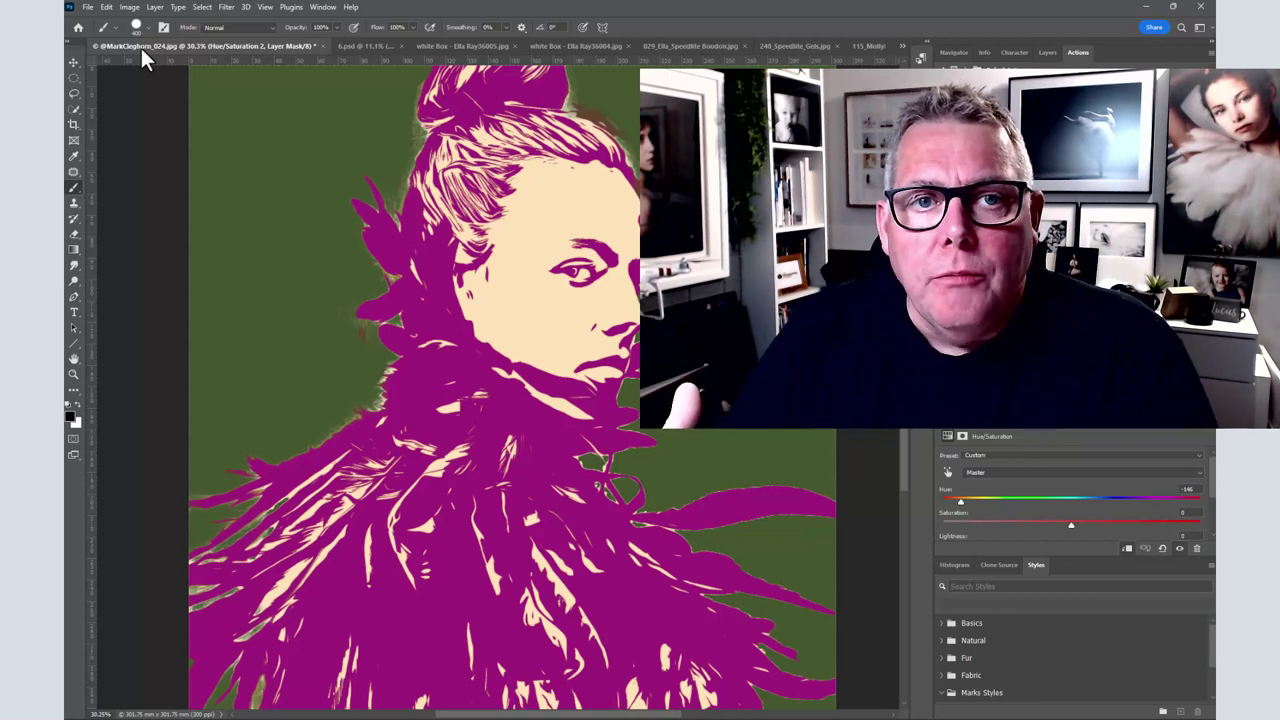
{"action": "left_click", "coordinate": [539, 44]}
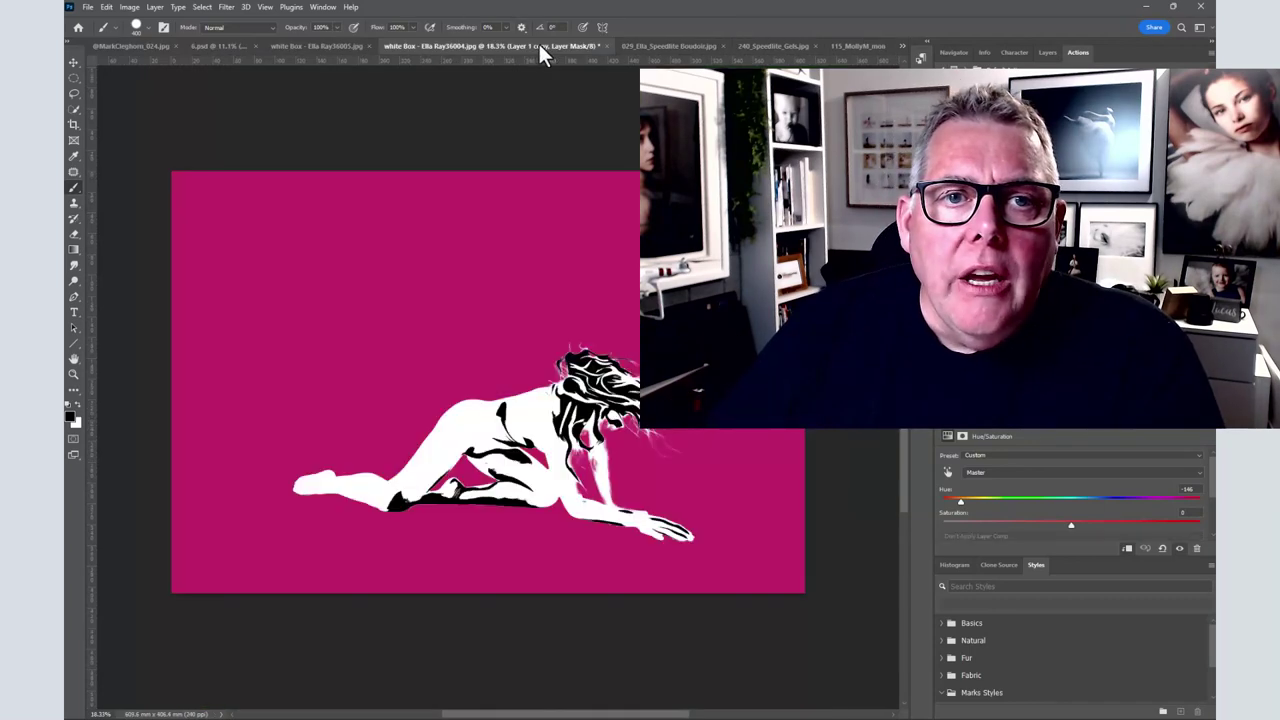
{"action": "left_click", "coordinate": [295, 44]}
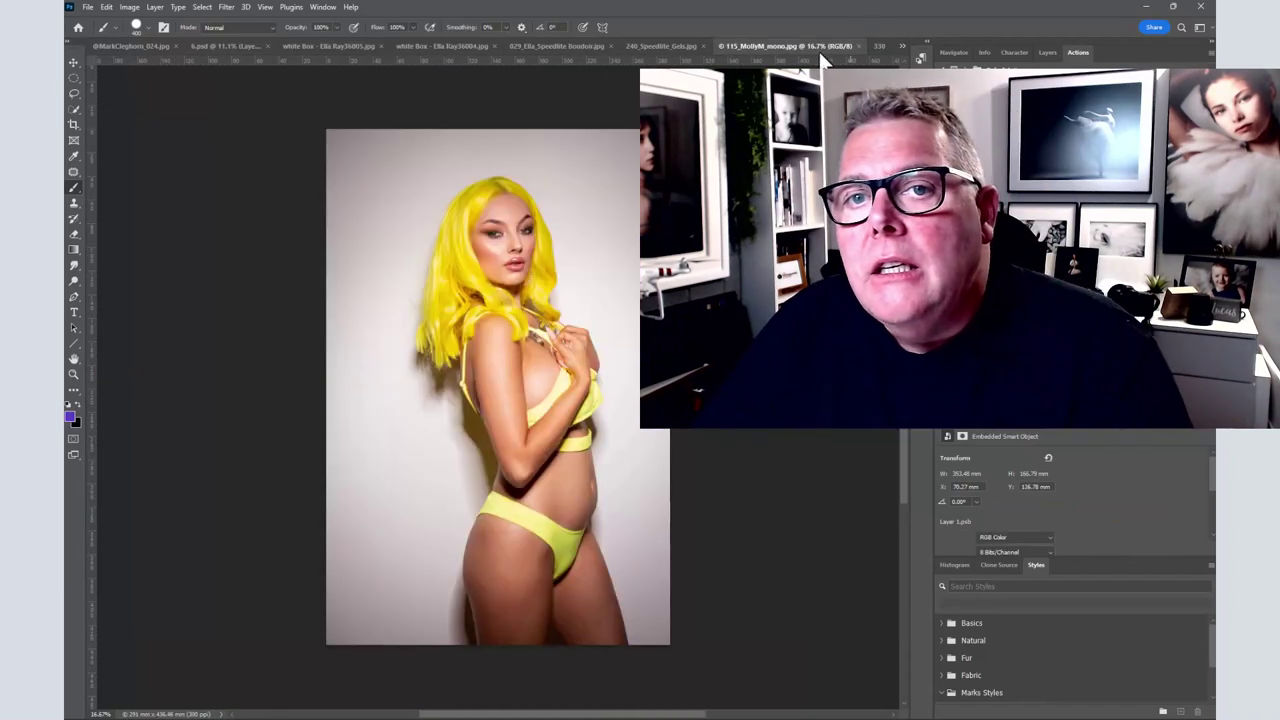
{"action": "left_click", "coordinate": [850, 47]}
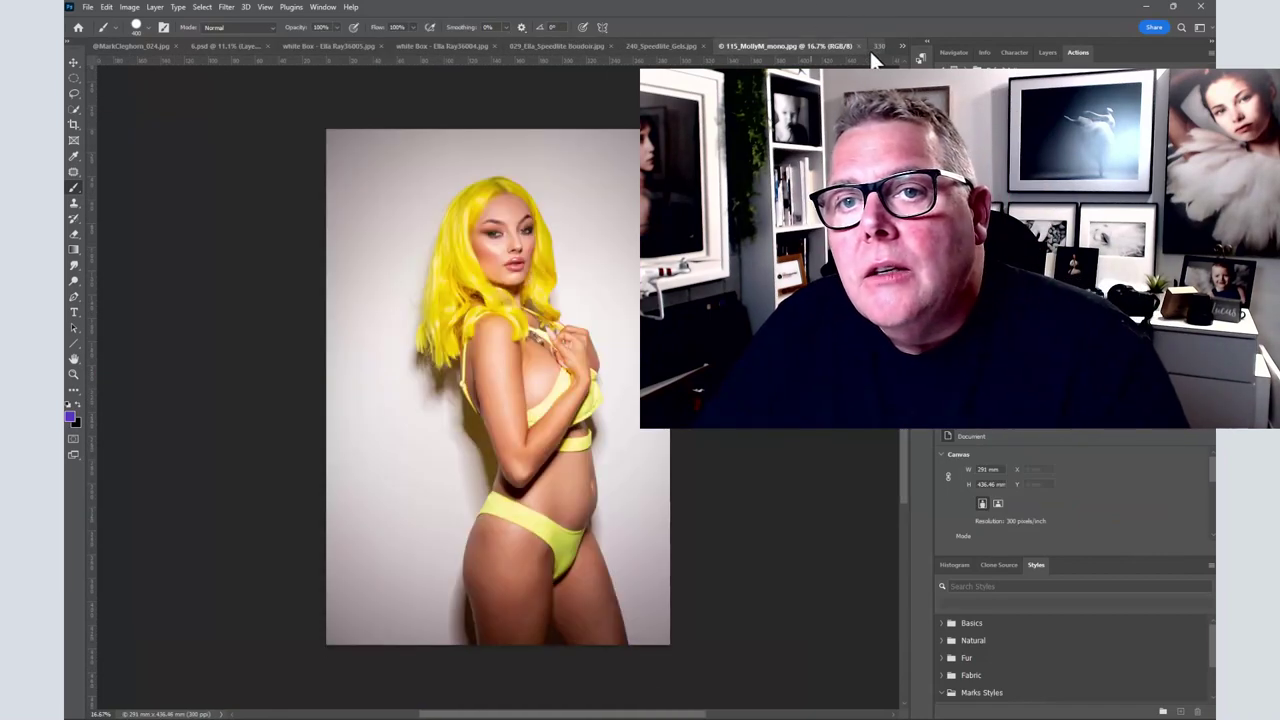
{"action": "left_click", "coordinate": [879, 46]}
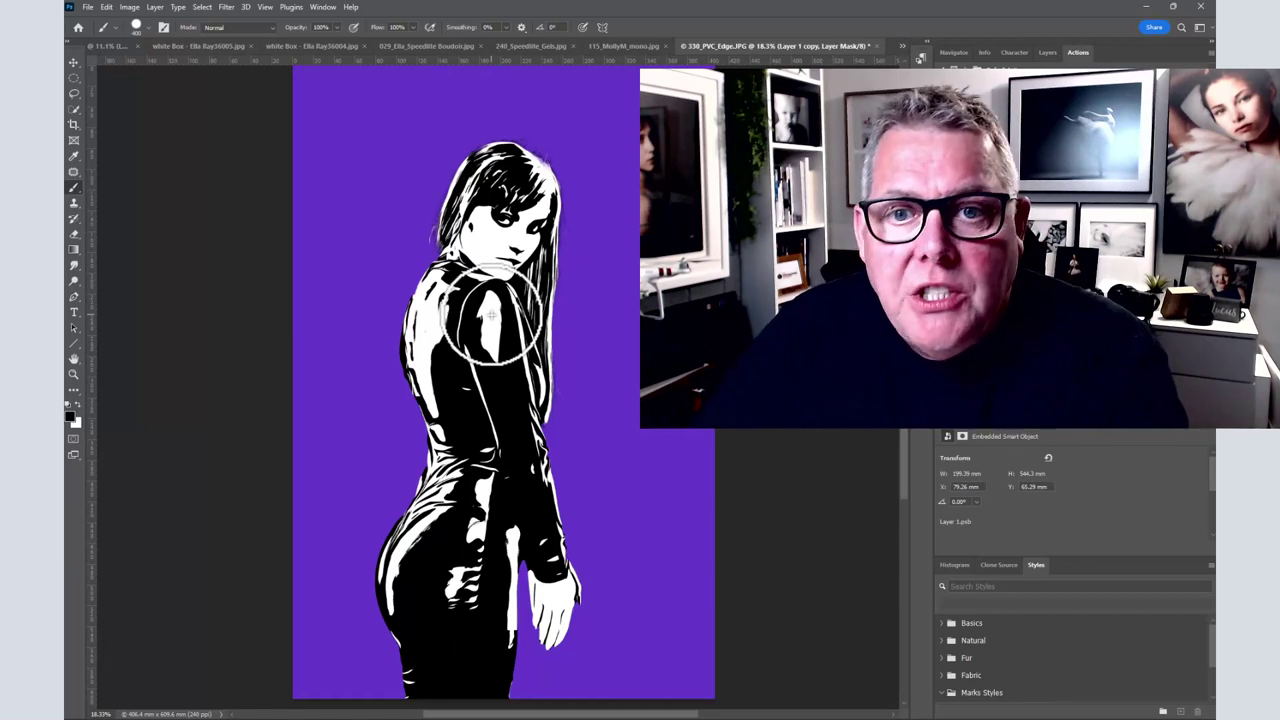
Step: Revert 330_PVC_Edge.JPG to the original photo and run the Screen Print 22 action on it
{"action": "key", "text": "F12"}
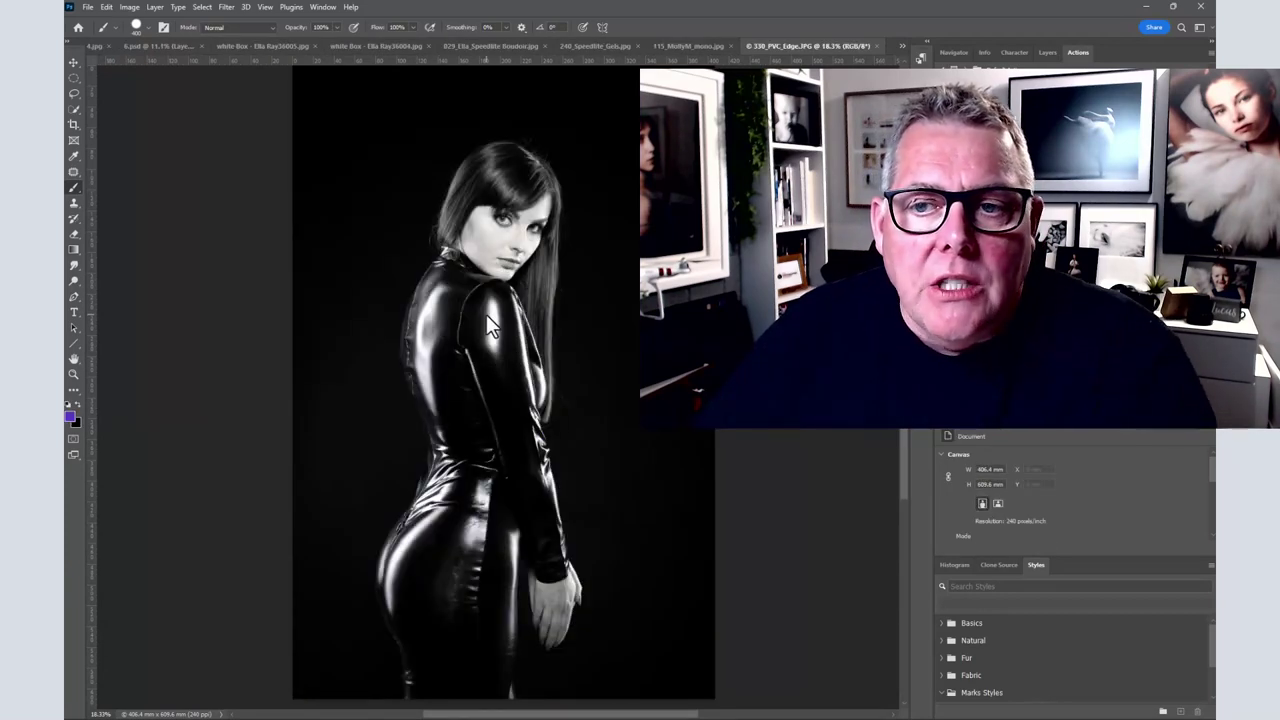
{"action": "key", "text": "ctrl+0"}
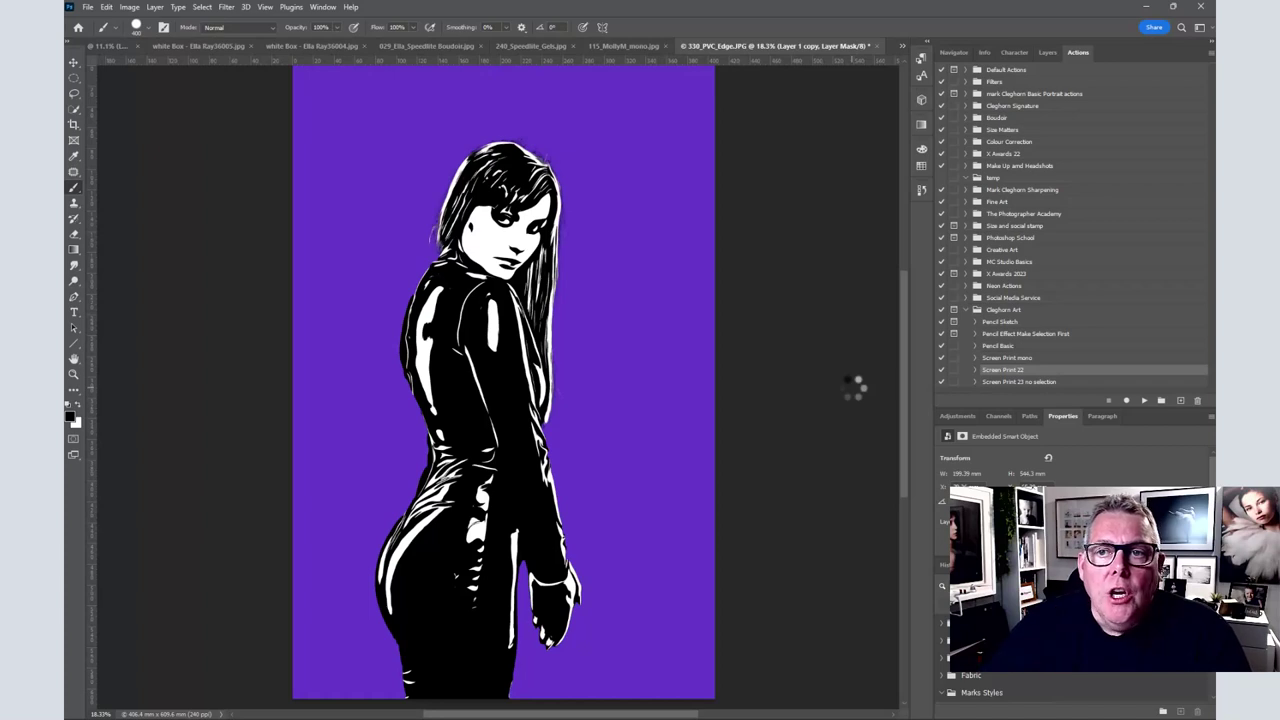
Step: Paint on the Layer 1 copy mask over the hair and suit to reveal the lighter layer beneath
{"action": "left_click", "coordinate": [1047, 52]}
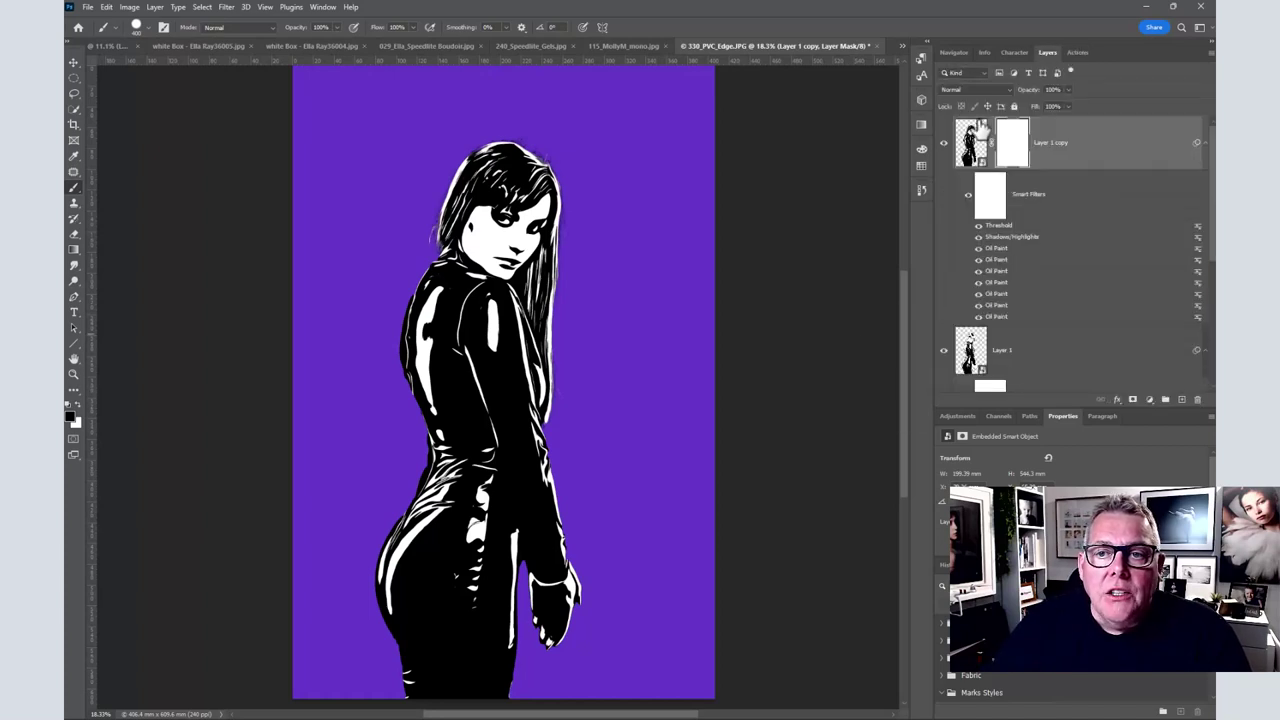
{"action": "mouse_move", "coordinate": [485, 215]}
{"action": "left_mouse_down"}
{"action": "mouse_move", "coordinate": [510, 180]}
{"action": "mouse_move", "coordinate": [490, 168]}
{"action": "mouse_move", "coordinate": [500, 214]}
{"action": "mouse_move", "coordinate": [529, 225]}
{"action": "mouse_move", "coordinate": [500, 210]}
{"action": "mouse_move", "coordinate": [463, 243]}
{"action": "left_mouse_up"}
{"action": "key", "text": "x"}
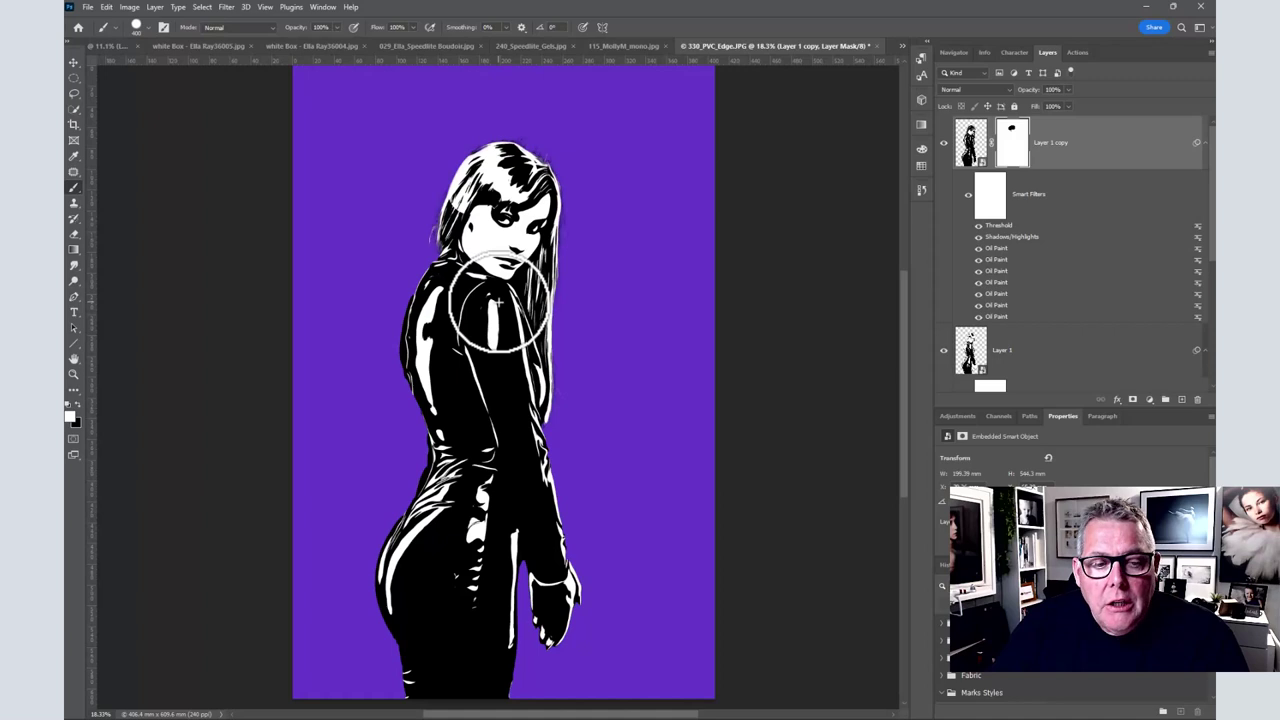
{"action": "mouse_move", "coordinate": [497, 300]}
{"action": "left_mouse_down"}
{"action": "mouse_move", "coordinate": [520, 540]}
{"action": "mouse_move", "coordinate": [475, 685]}
{"action": "mouse_move", "coordinate": [430, 660]}
{"action": "mouse_move", "coordinate": [429, 306]}
{"action": "mouse_move", "coordinate": [470, 370]}
{"action": "mouse_move", "coordinate": [460, 190]}
{"action": "mouse_move", "coordinate": [490, 170]}
{"action": "mouse_move", "coordinate": [545, 168]}
{"action": "mouse_move", "coordinate": [565, 185]}
{"action": "mouse_move", "coordinate": [566, 171]}
{"action": "mouse_move", "coordinate": [580, 220]}
{"action": "mouse_move", "coordinate": [555, 297]}
{"action": "mouse_move", "coordinate": [571, 337]}
{"action": "mouse_move", "coordinate": [571, 280]}
{"action": "mouse_move", "coordinate": [554, 283]}
{"action": "mouse_move", "coordinate": [566, 265]}
{"action": "mouse_move", "coordinate": [583, 423]}
{"action": "mouse_move", "coordinate": [571, 251]}
{"action": "mouse_move", "coordinate": [583, 191]}
{"action": "left_mouse_up"}
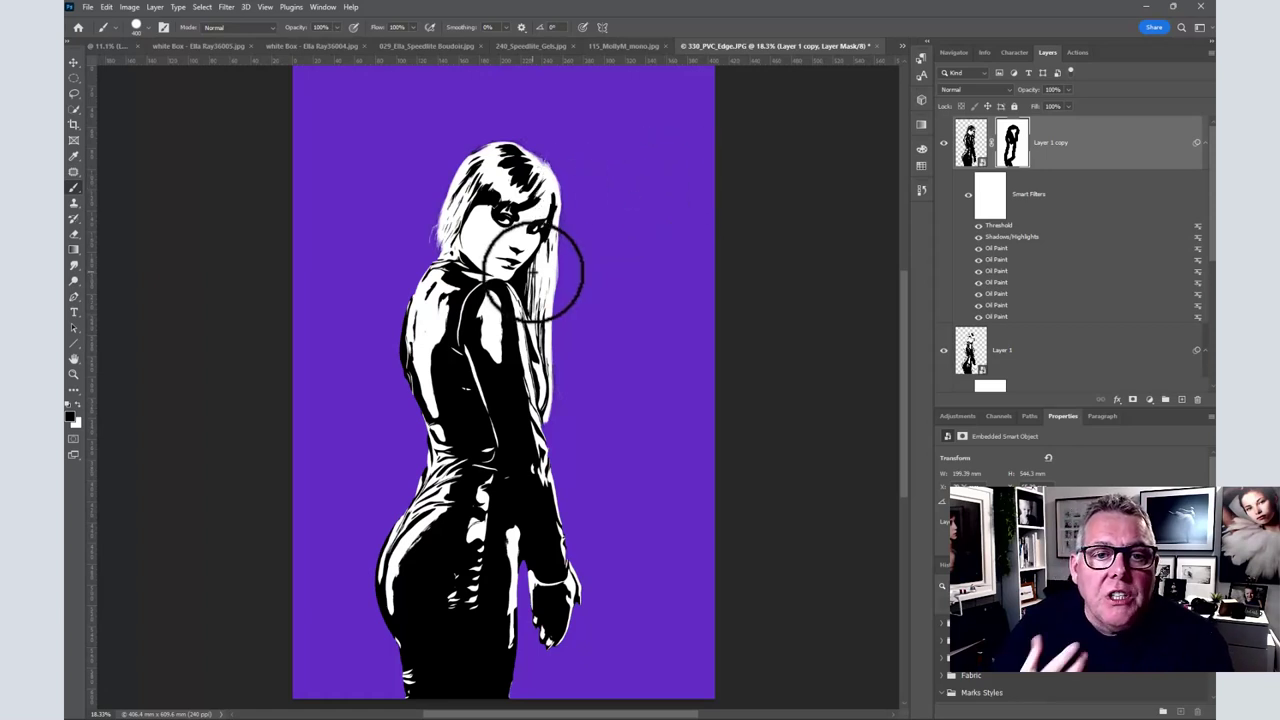
Step: Revert the image to the original photo and start recording a new action named Screen Print 23 in the Cleghorn Art set
{"action": "key", "text": "F12"}
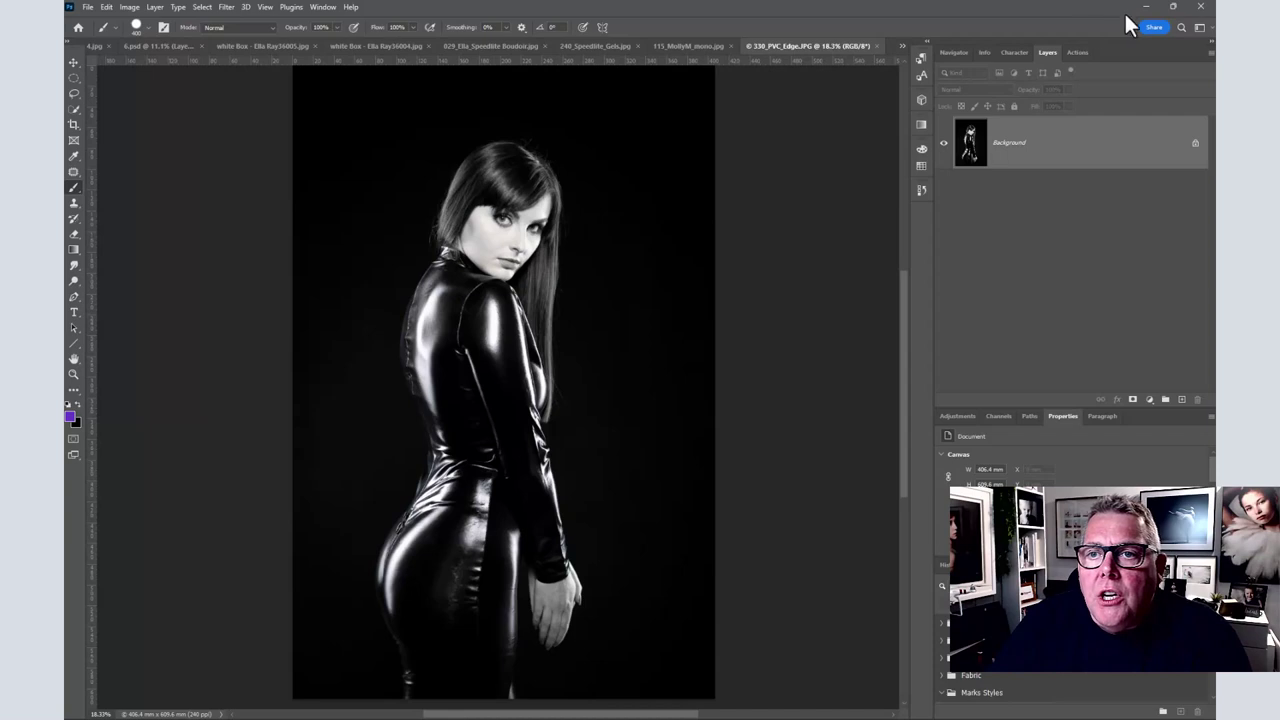
{"action": "left_click", "coordinate": [1077, 52]}
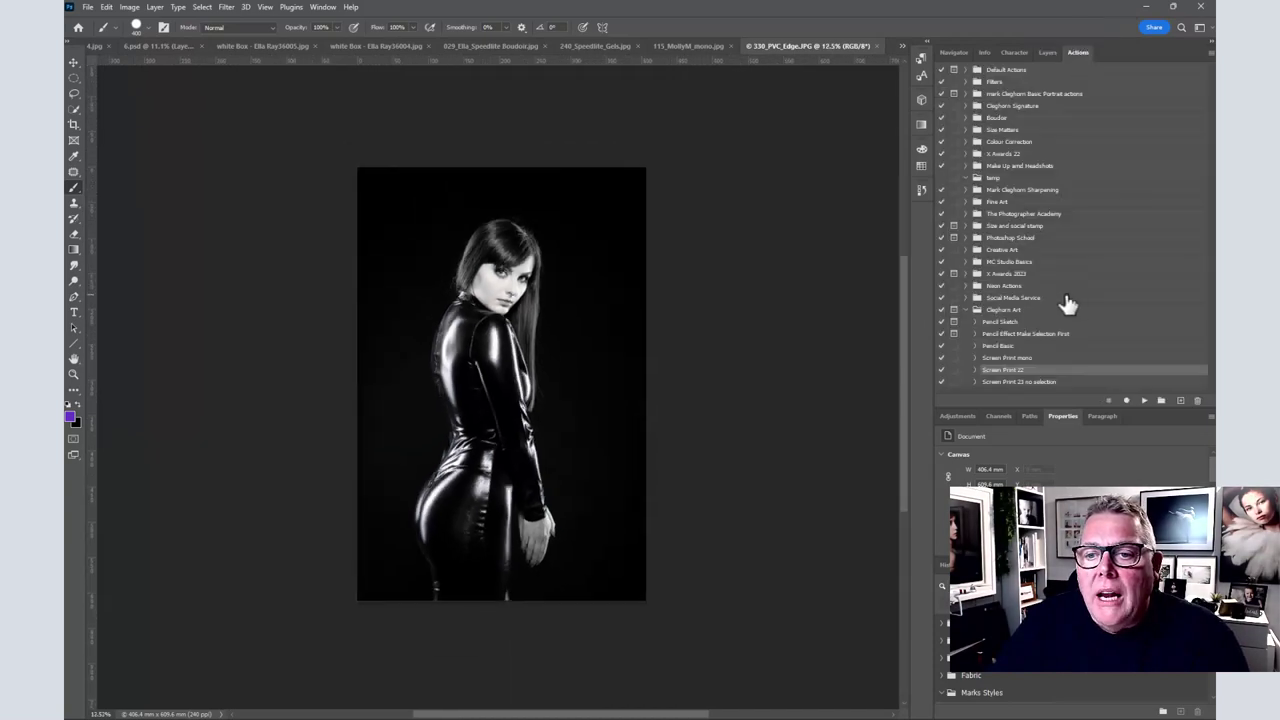
{"action": "left_click", "coordinate": [1058, 382]}
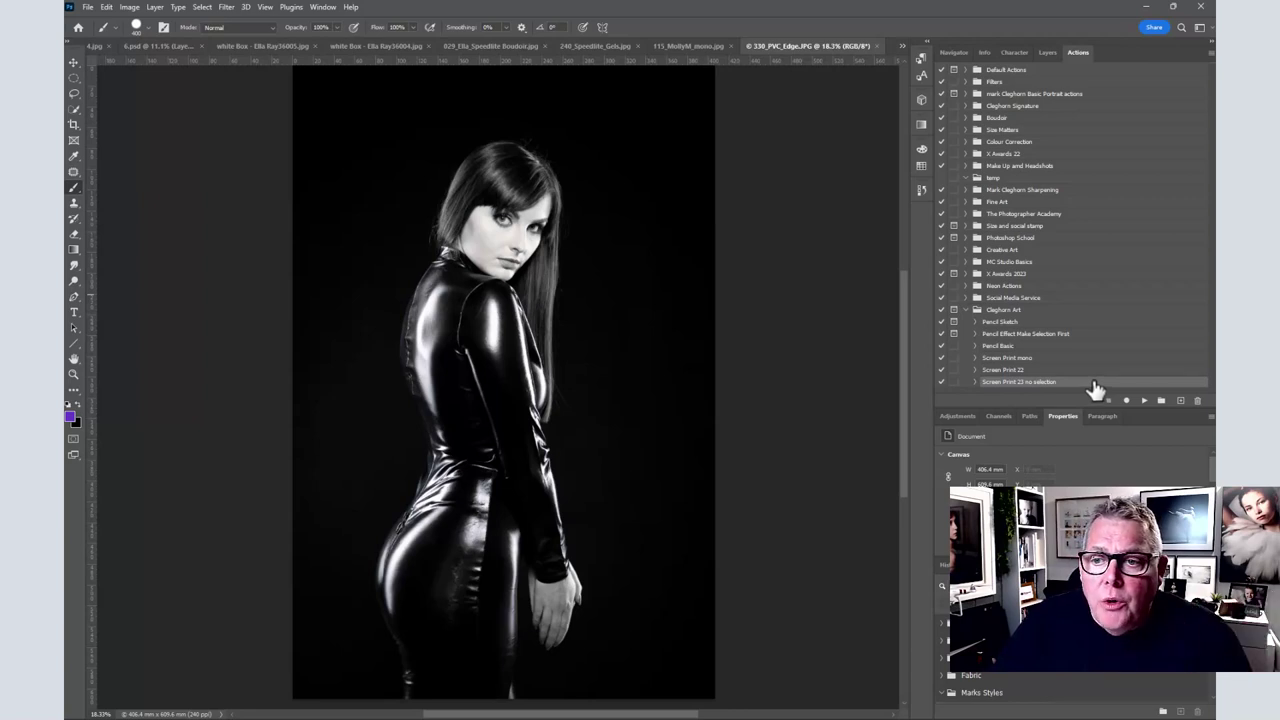
{"action": "left_click", "coordinate": [1180, 401]}
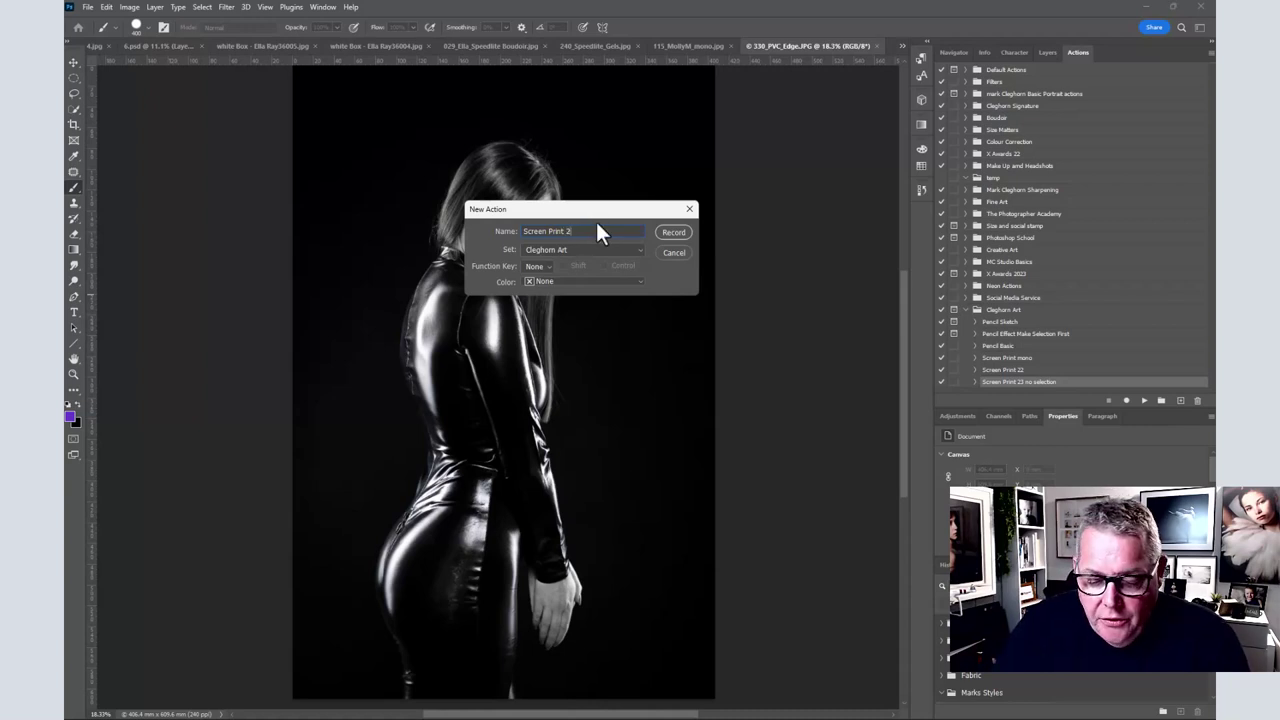
{"action": "left_click", "coordinate": [540, 281]}
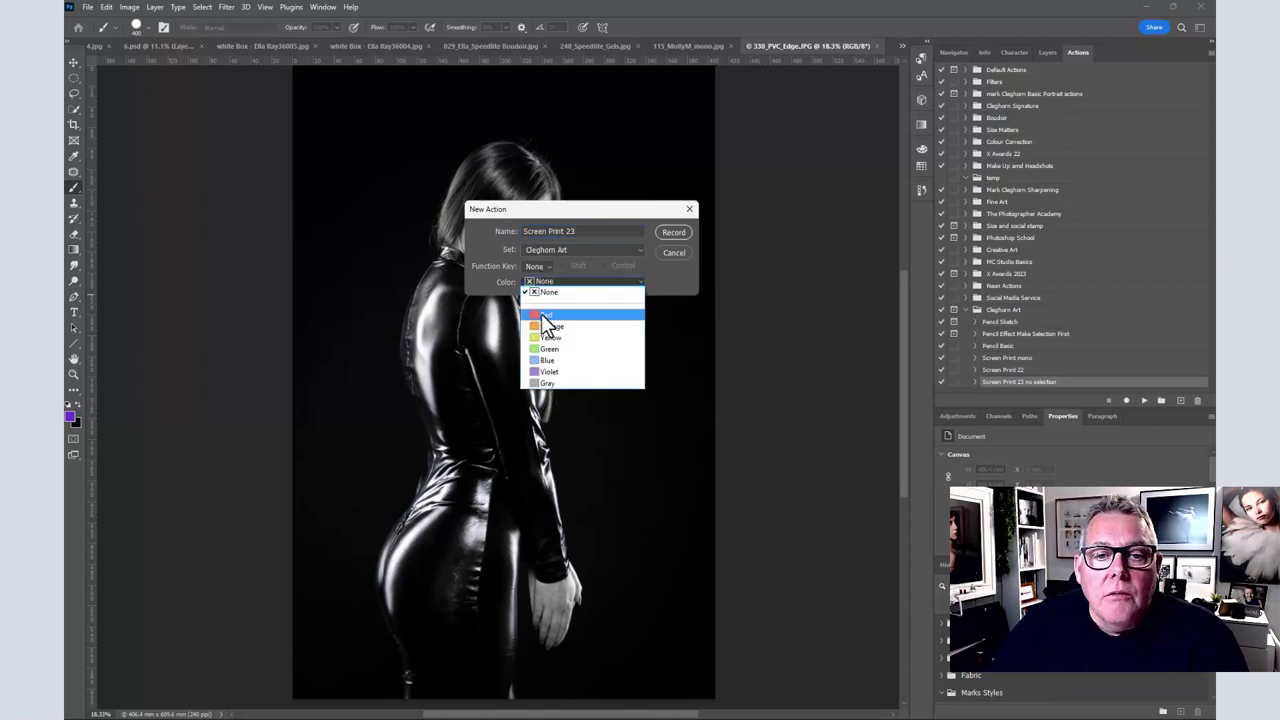
{"action": "left_click", "coordinate": [545, 305]}
{"action": "left_click", "coordinate": [674, 233]}
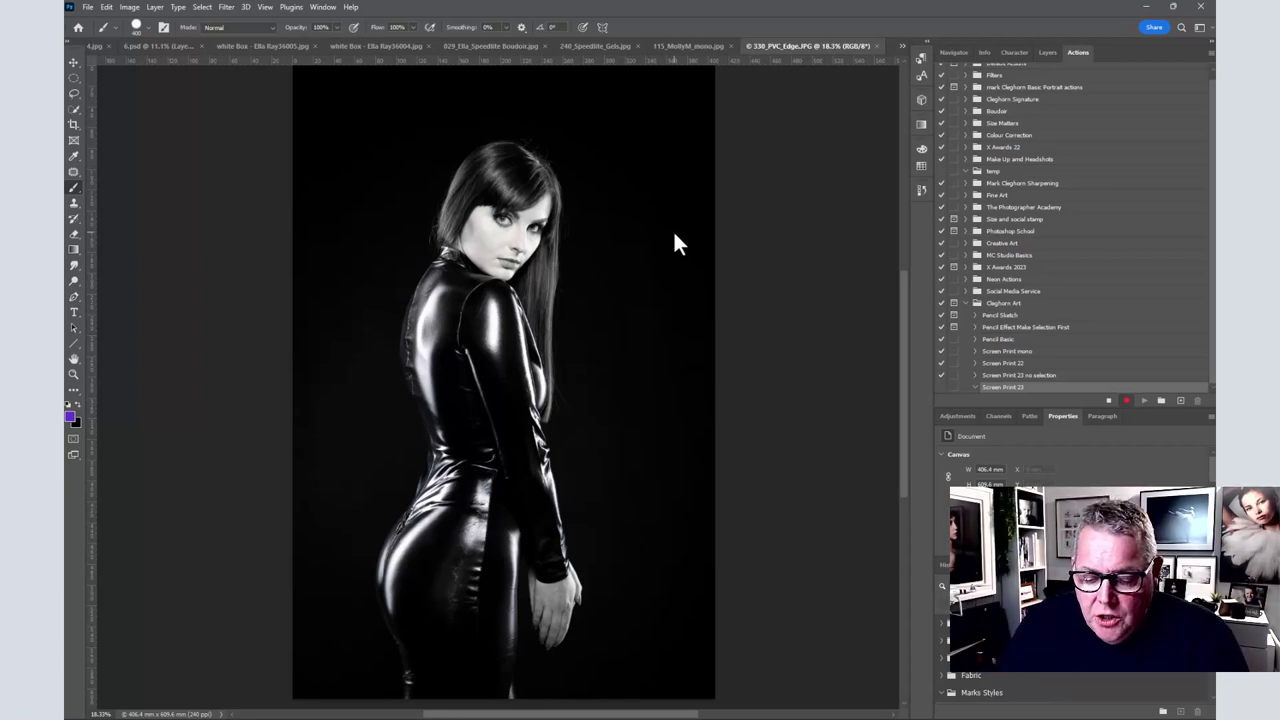
Step: Duplicate the Background layer and remove the background around the woman on the copy
{"action": "key", "text": "ctrl+j"}
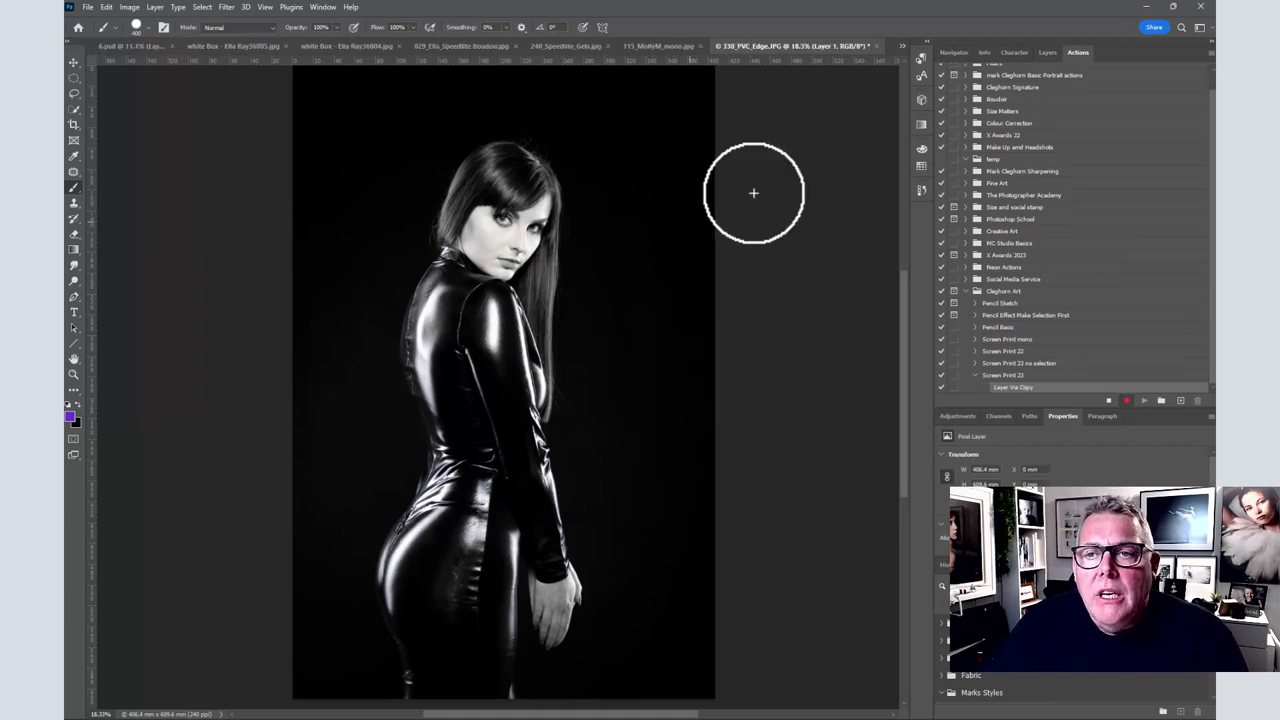
{"action": "scroll", "coordinate": [1051, 472], "scroll_direction": "down", "scroll_amount": 2}
{"action": "scroll", "coordinate": [1051, 472], "scroll_direction": "down", "scroll_amount": 3}
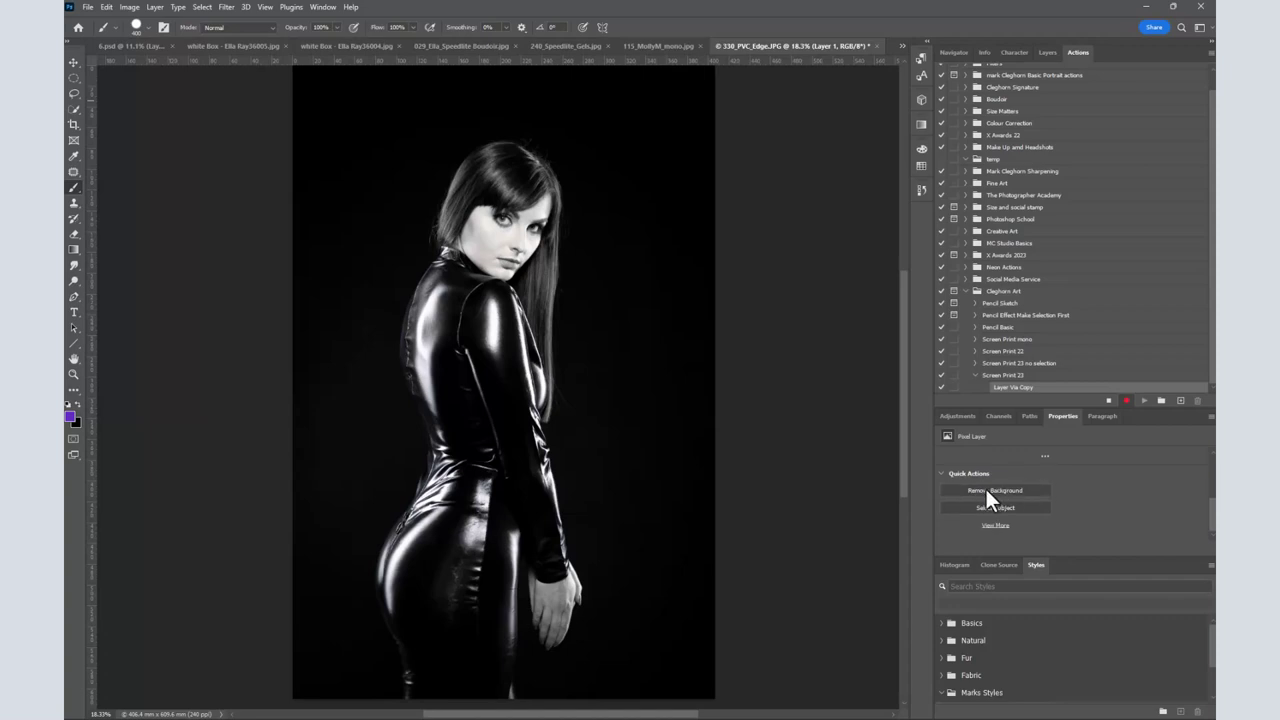
{"action": "left_click", "coordinate": [985, 486]}
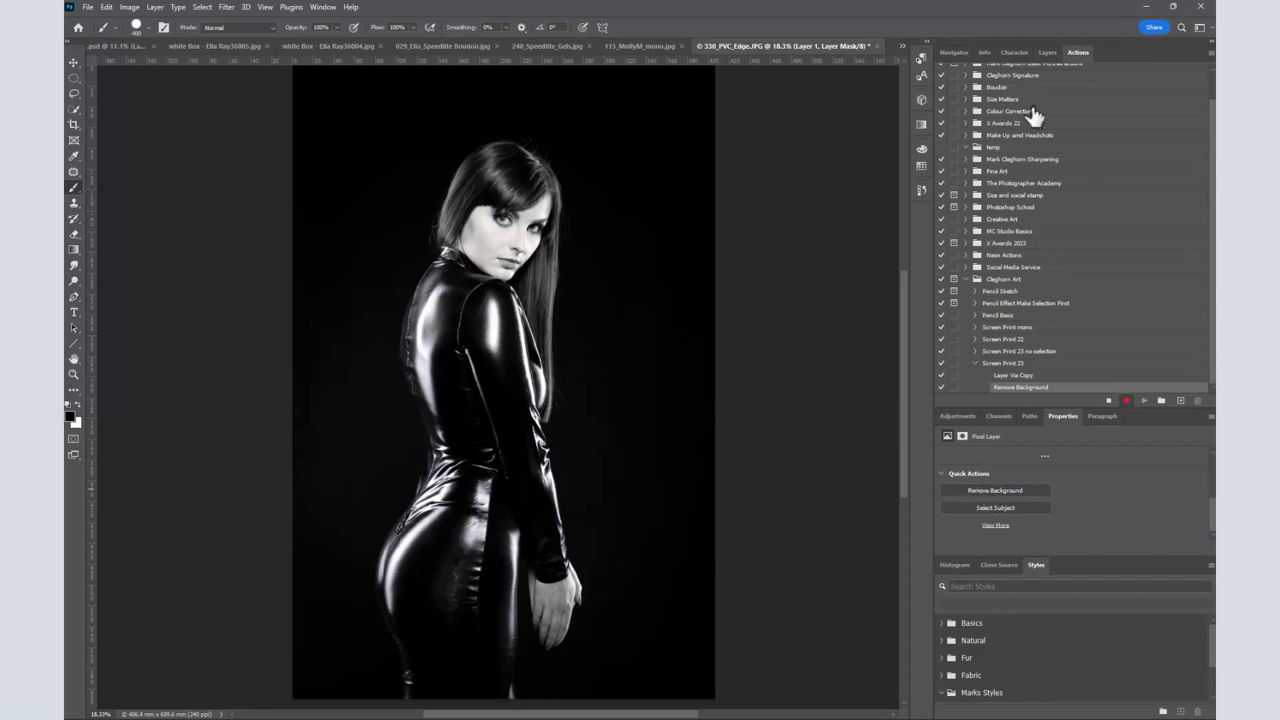
Step: Hide the Background layer and convert the masked Layer 1 for smart filters
{"action": "left_click", "coordinate": [1049, 52]}
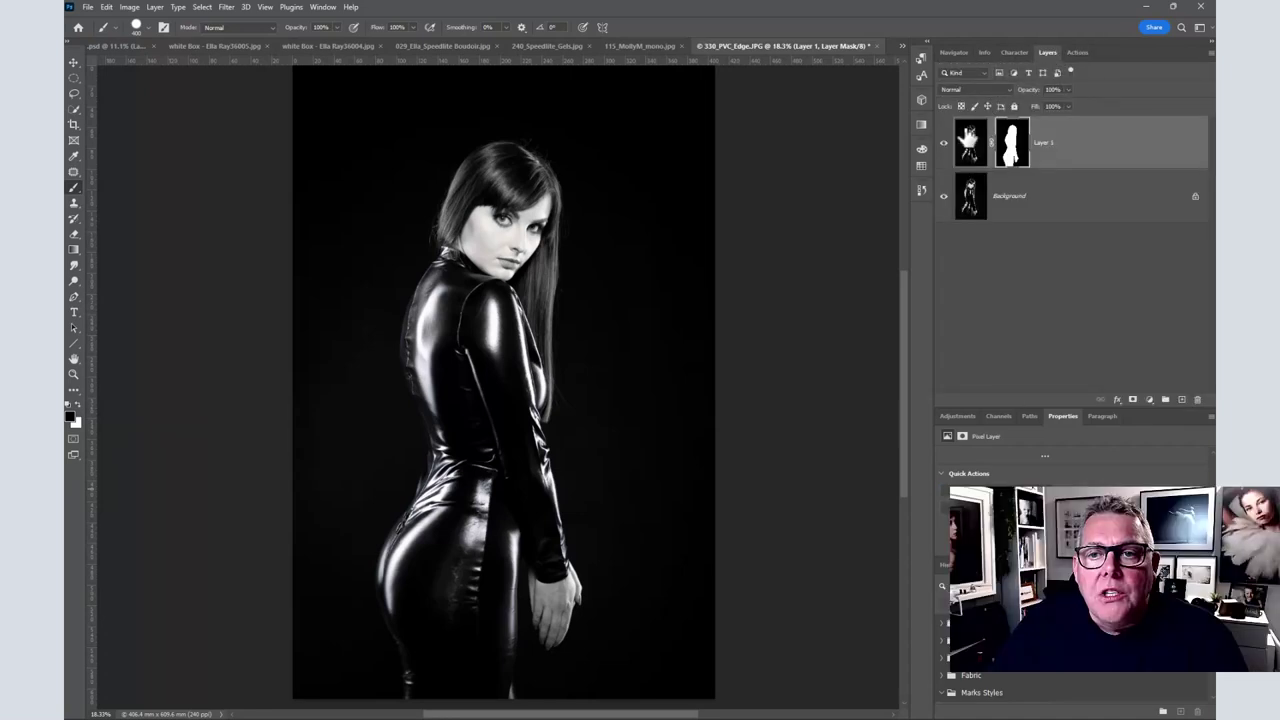
{"action": "left_click", "coordinate": [943, 197]}
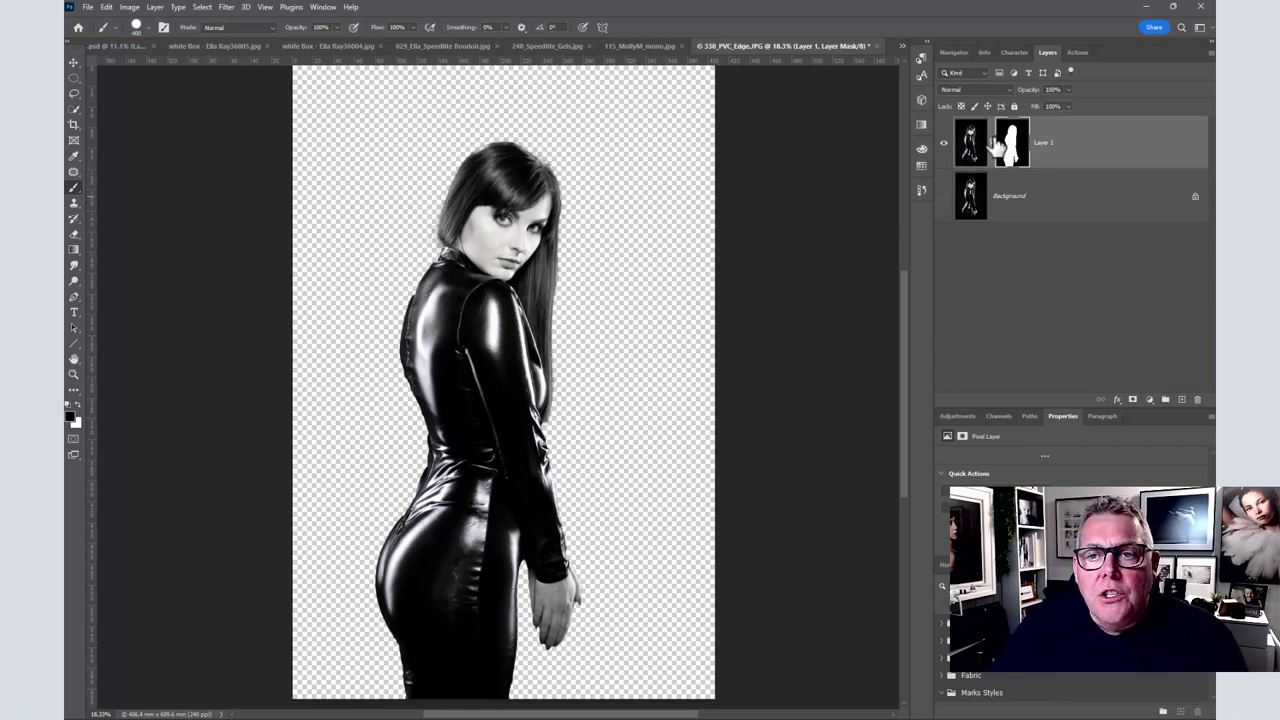
{"action": "key", "text": "ctrl+2"}
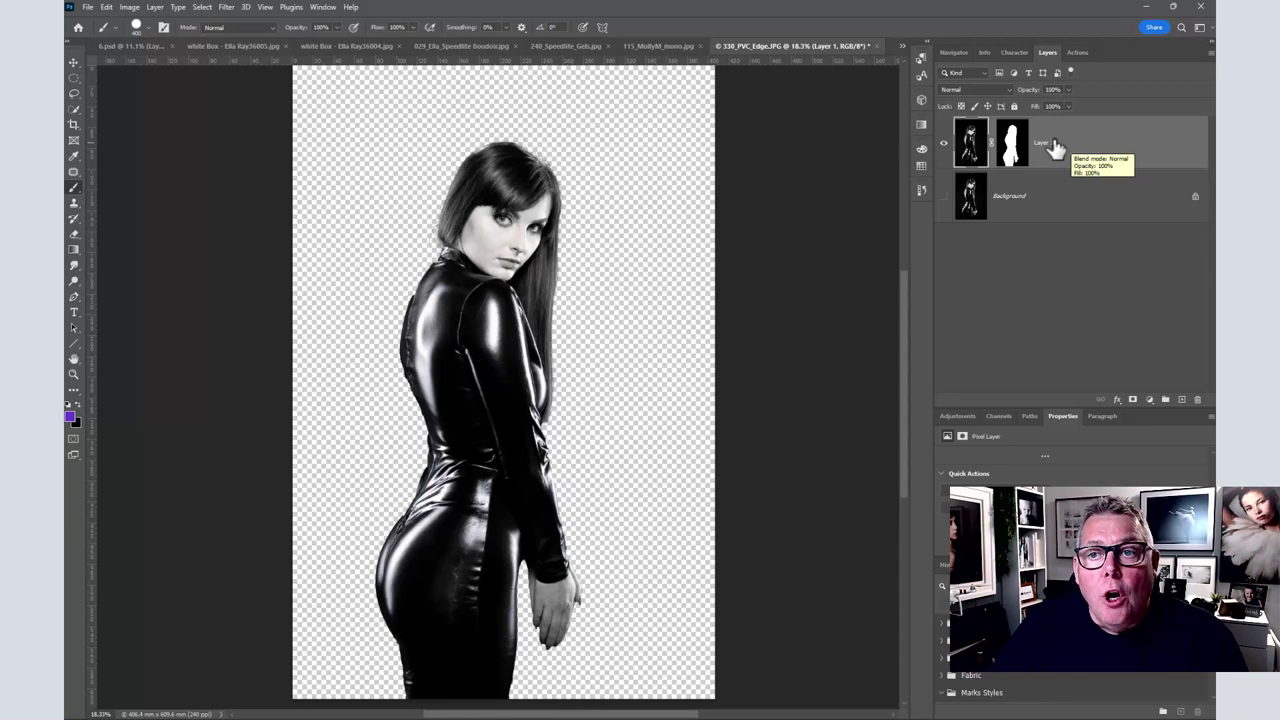
{"action": "left_click", "coordinate": [202, 8]}
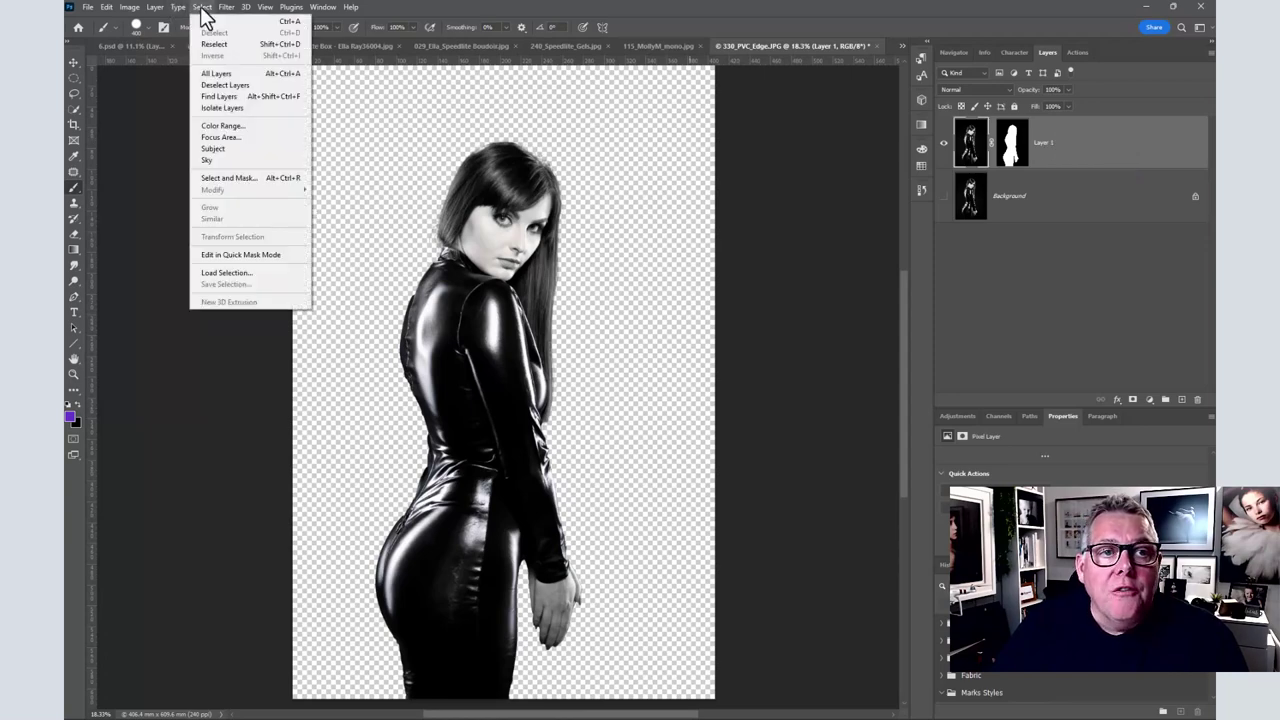
{"action": "mouse_move", "coordinate": [227, 8]}
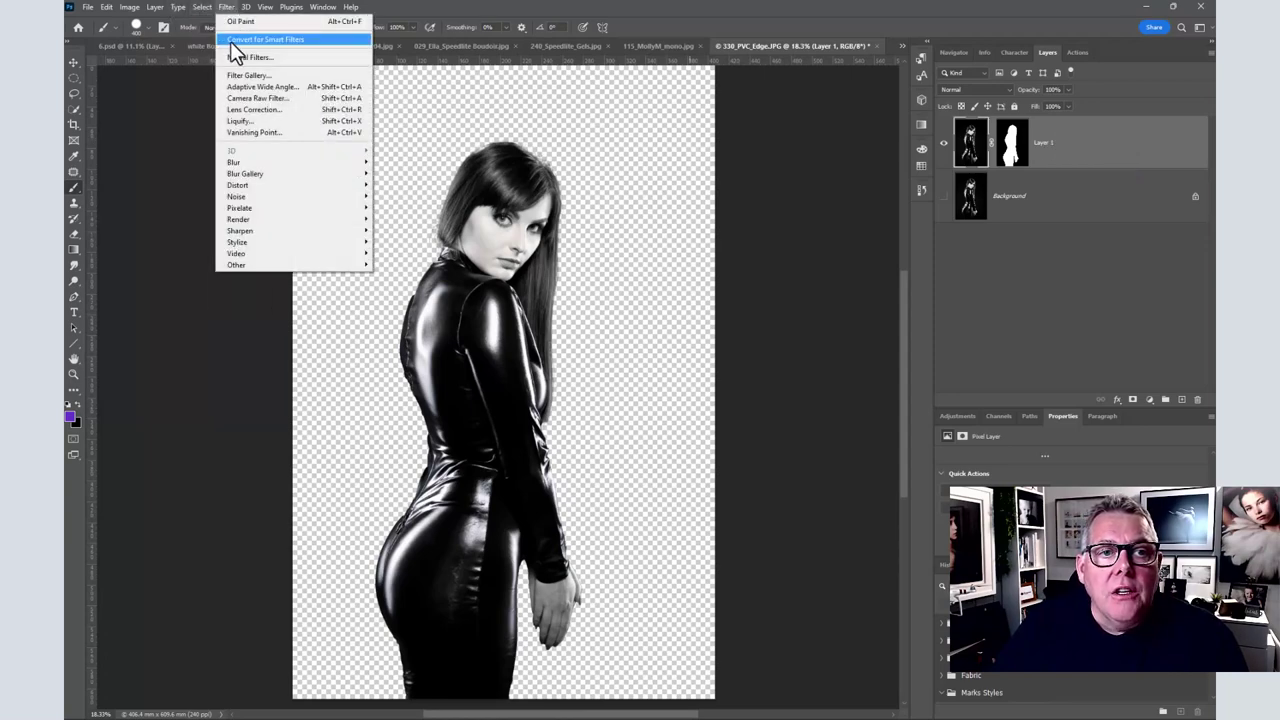
{"action": "left_click", "coordinate": [231, 41]}
{"action": "left_click", "coordinate": [634, 268]}
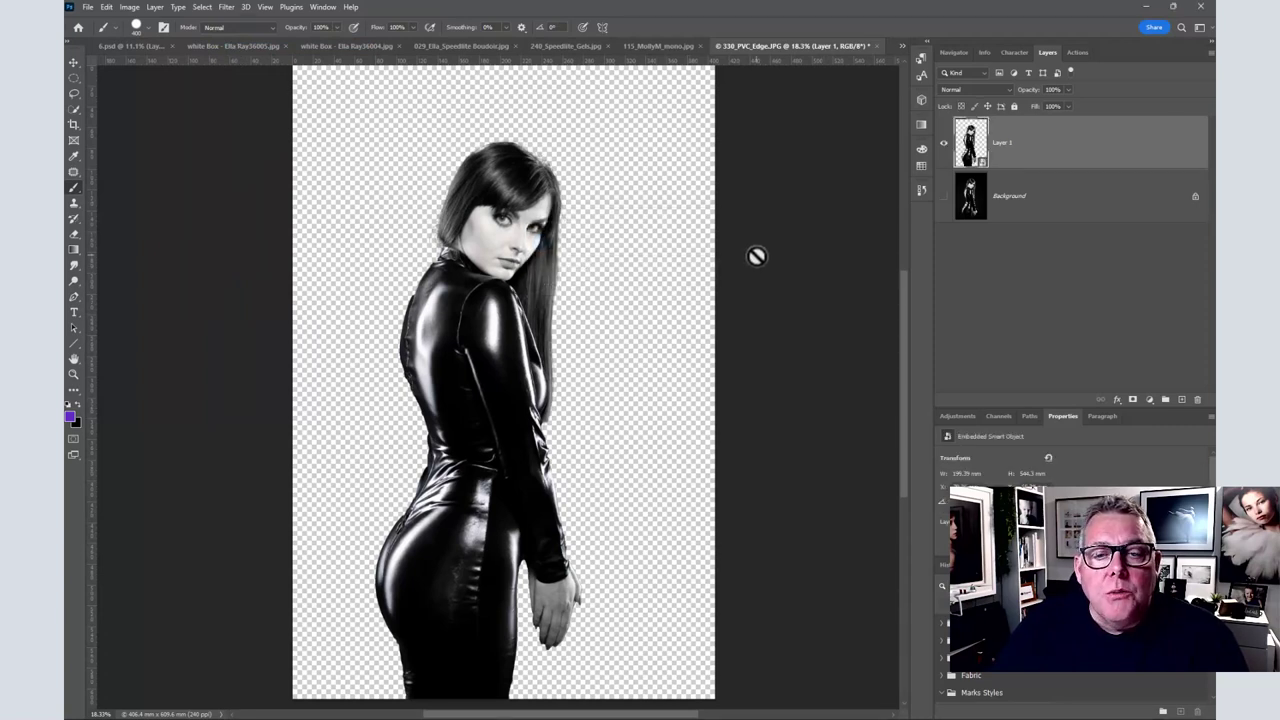
Step: Apply an Oil Paint filter to Layer 1 with Stylization 10, Cleanliness 10, Scale 1, Bristle Detail 10 and lighting off
{"action": "left_click", "coordinate": [226, 7]}
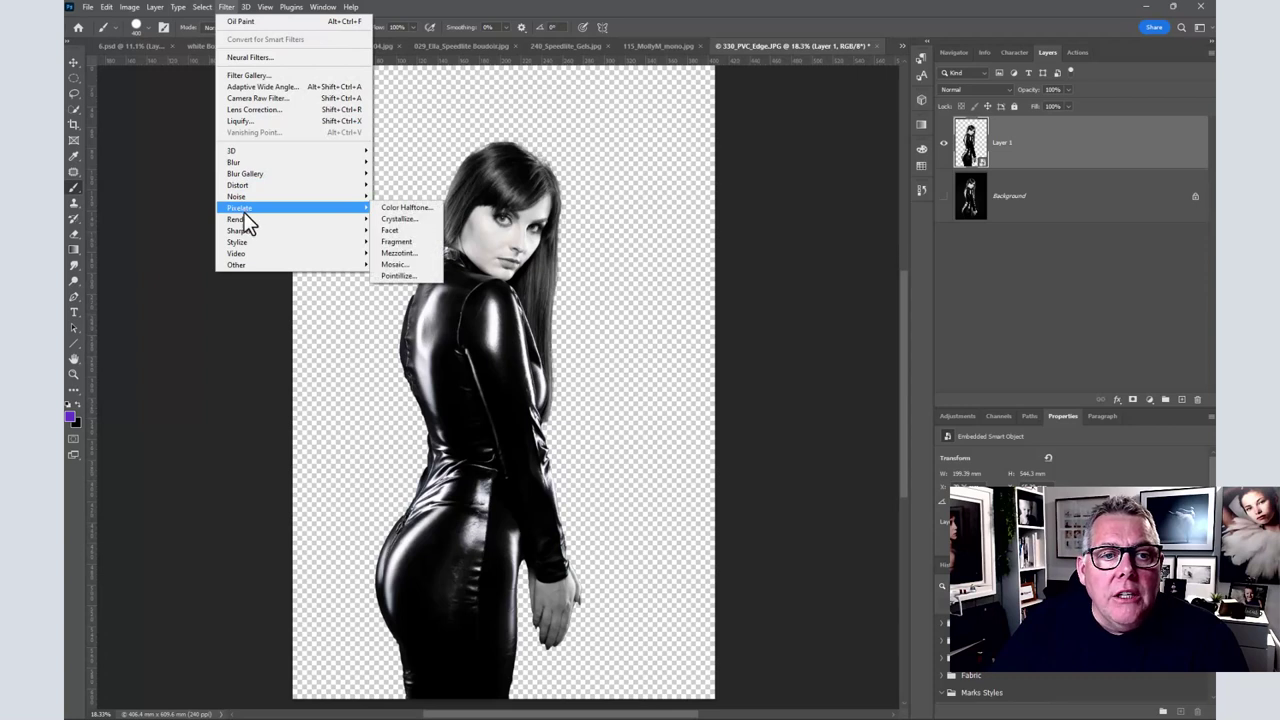
{"action": "mouse_move", "coordinate": [241, 221]}
{"action": "mouse_move", "coordinate": [240, 243]}
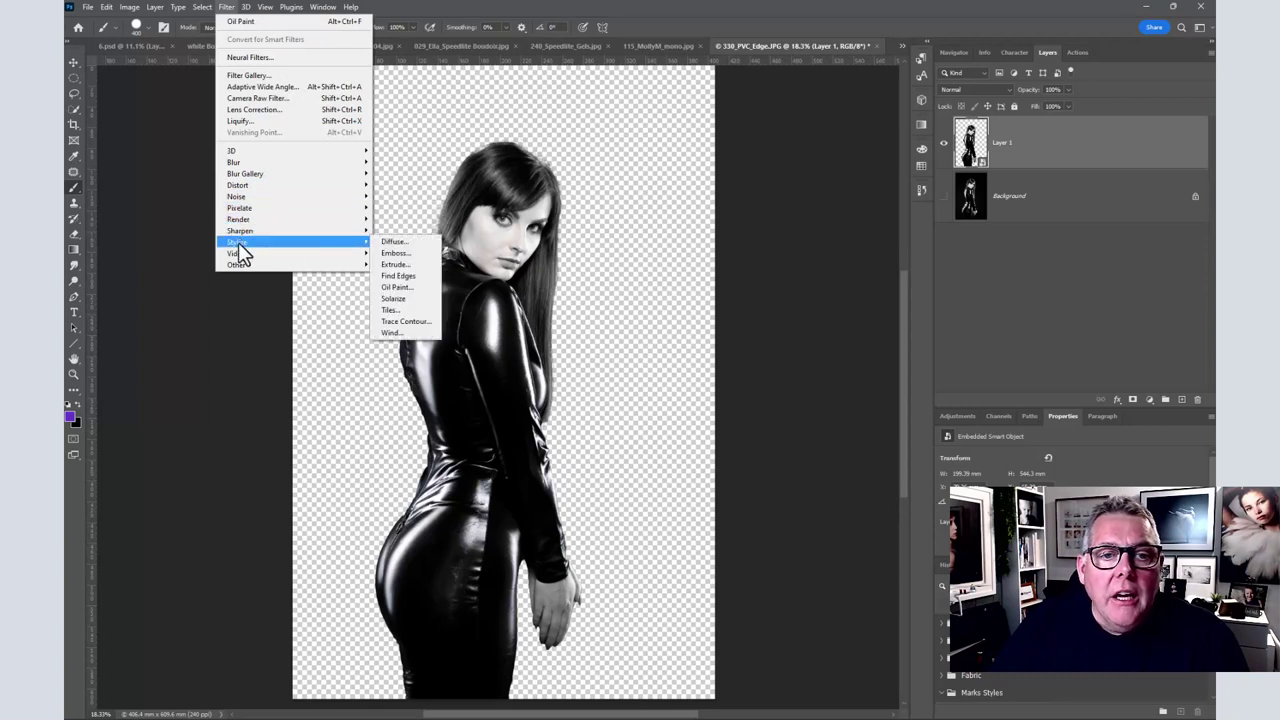
{"action": "left_click", "coordinate": [390, 288]}
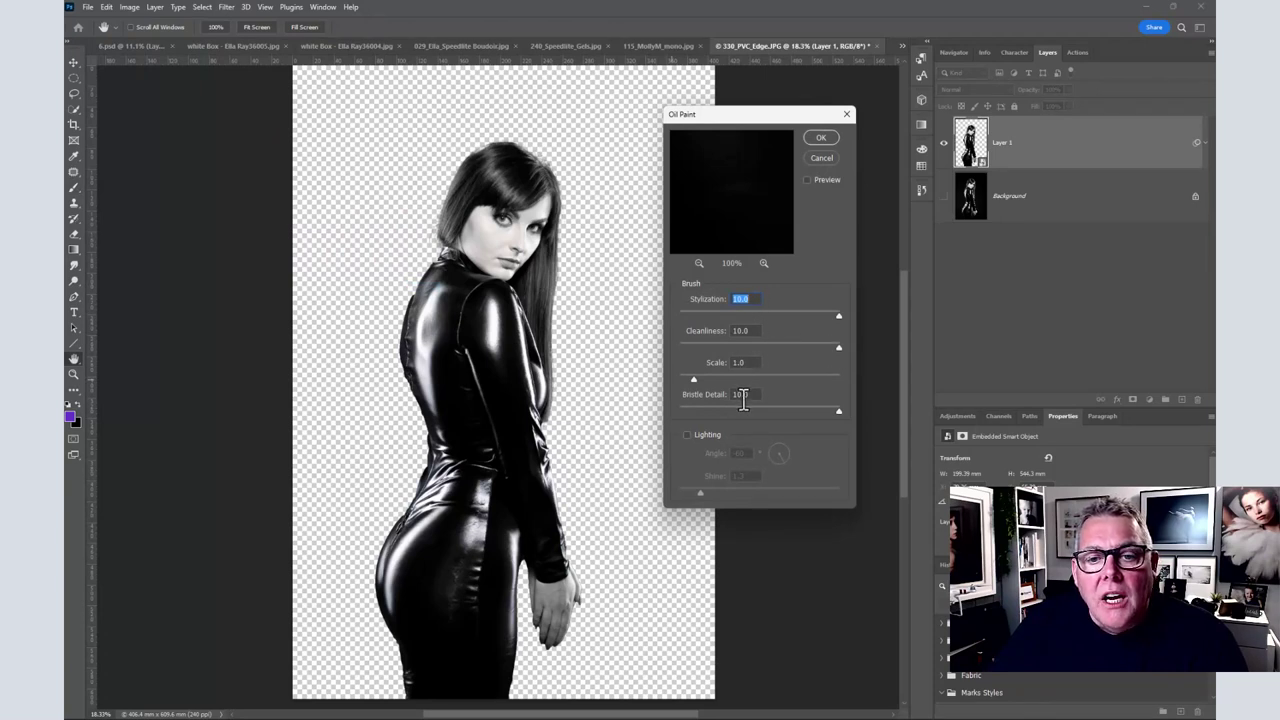
{"action": "left_click", "coordinate": [487, 238]}
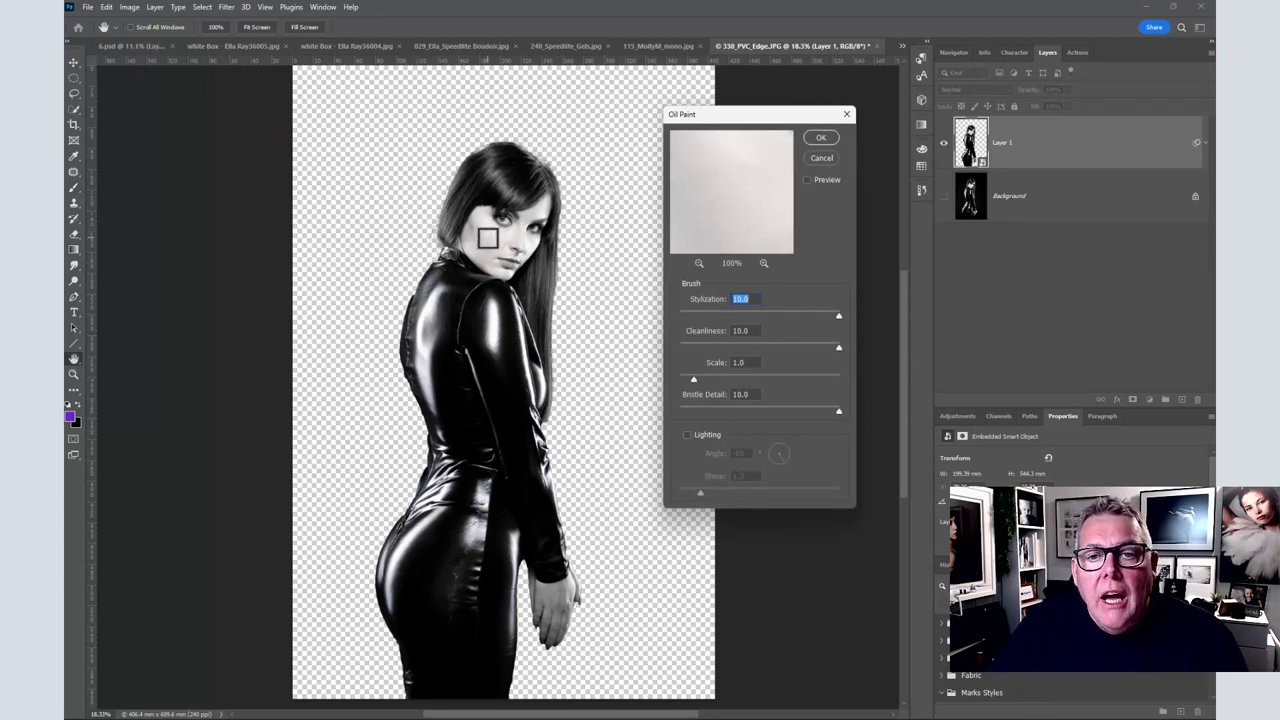
{"action": "left_click", "coordinate": [494, 249]}
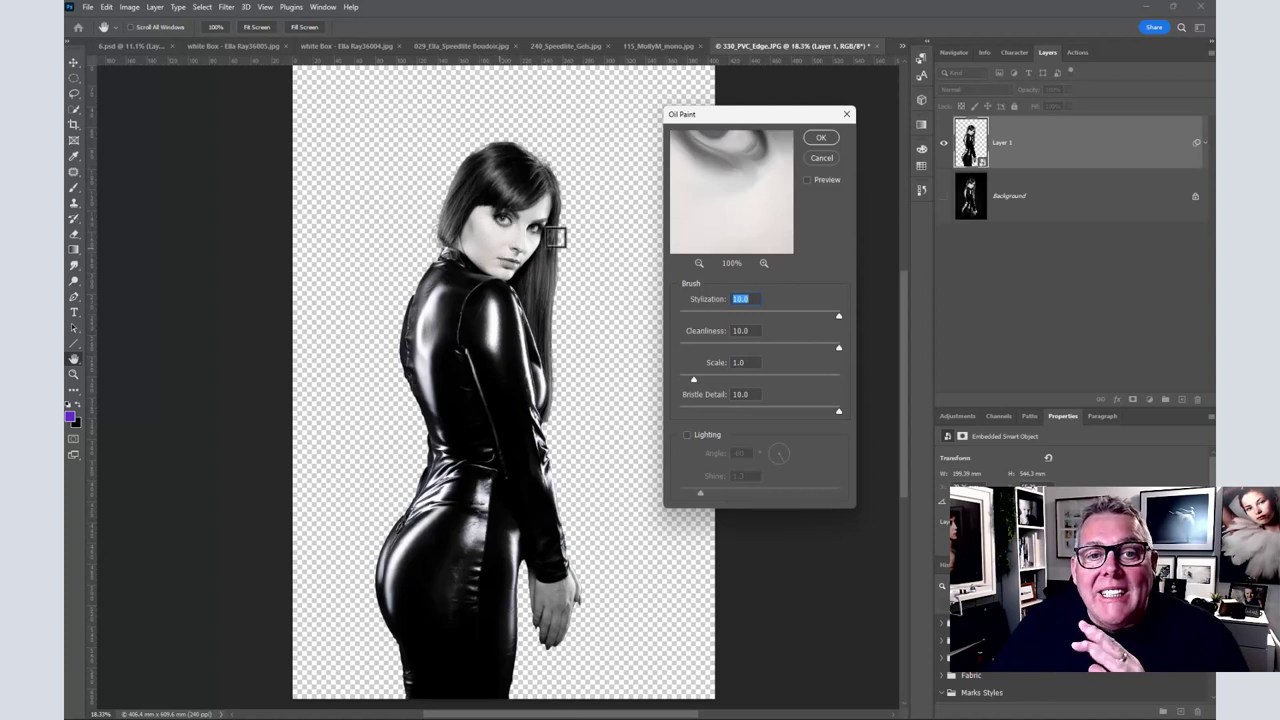
{"action": "left_click", "coordinate": [815, 137]}
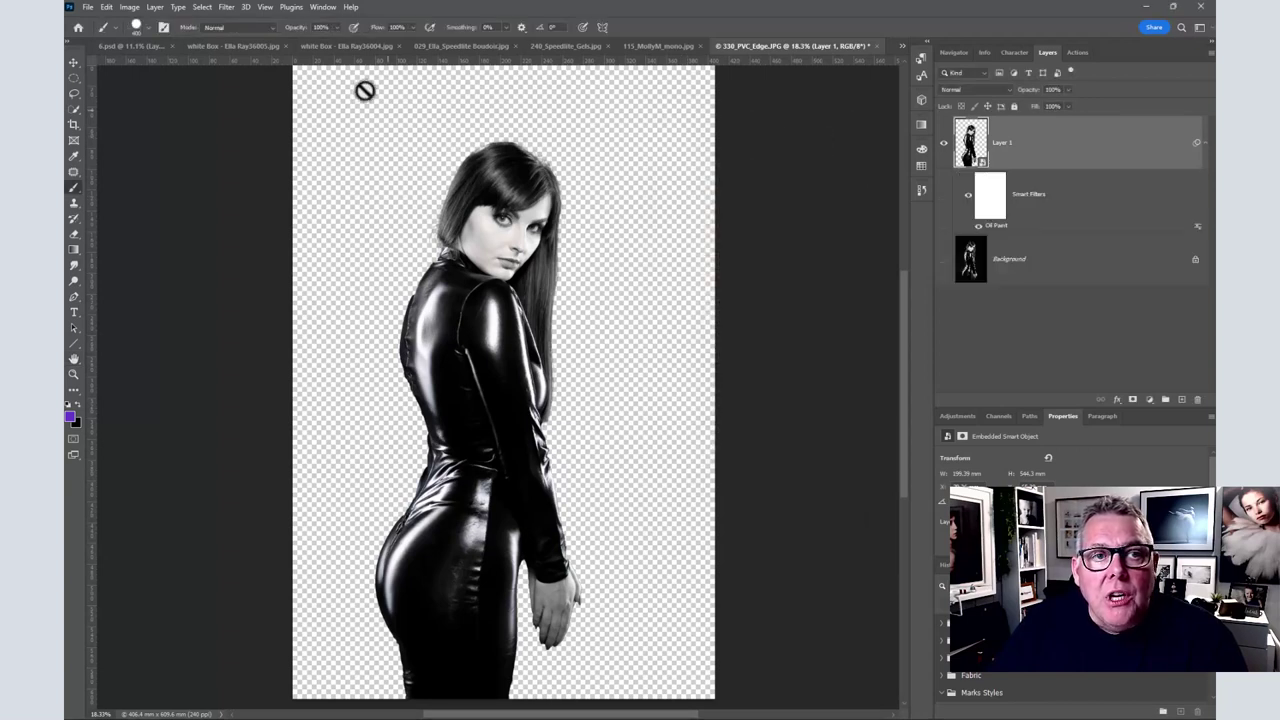
Step: Repeat the Oil Paint filter with the same settings on Layer 1 until five Oil Paint smart filters are stacked
{"action": "left_click", "coordinate": [227, 8]}
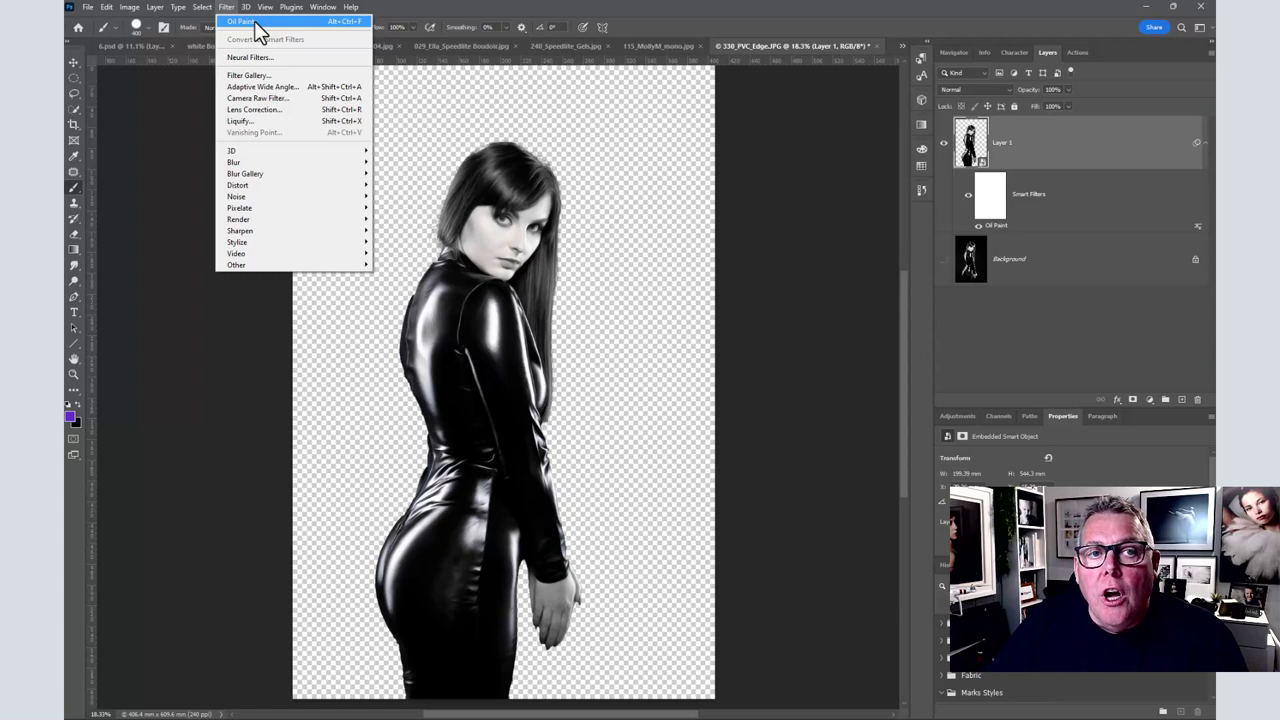
{"action": "left_click", "coordinate": [837, 14]}
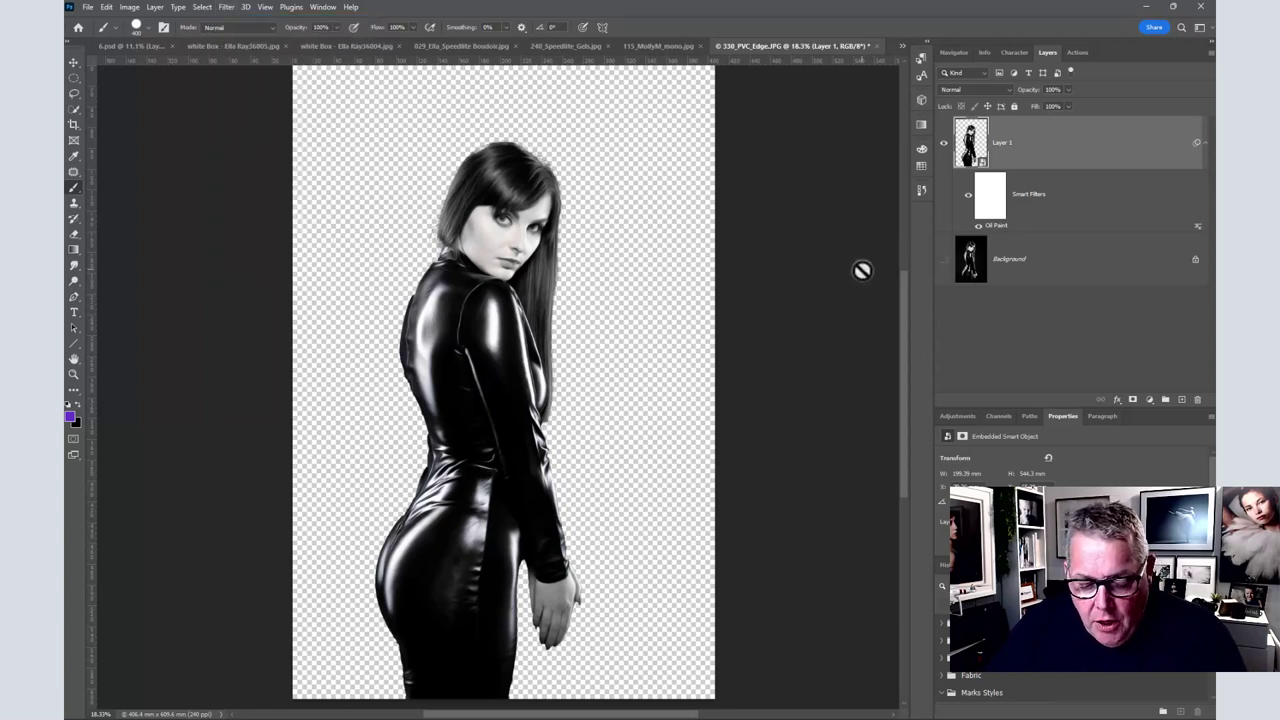
{"action": "key", "text": "Return"}
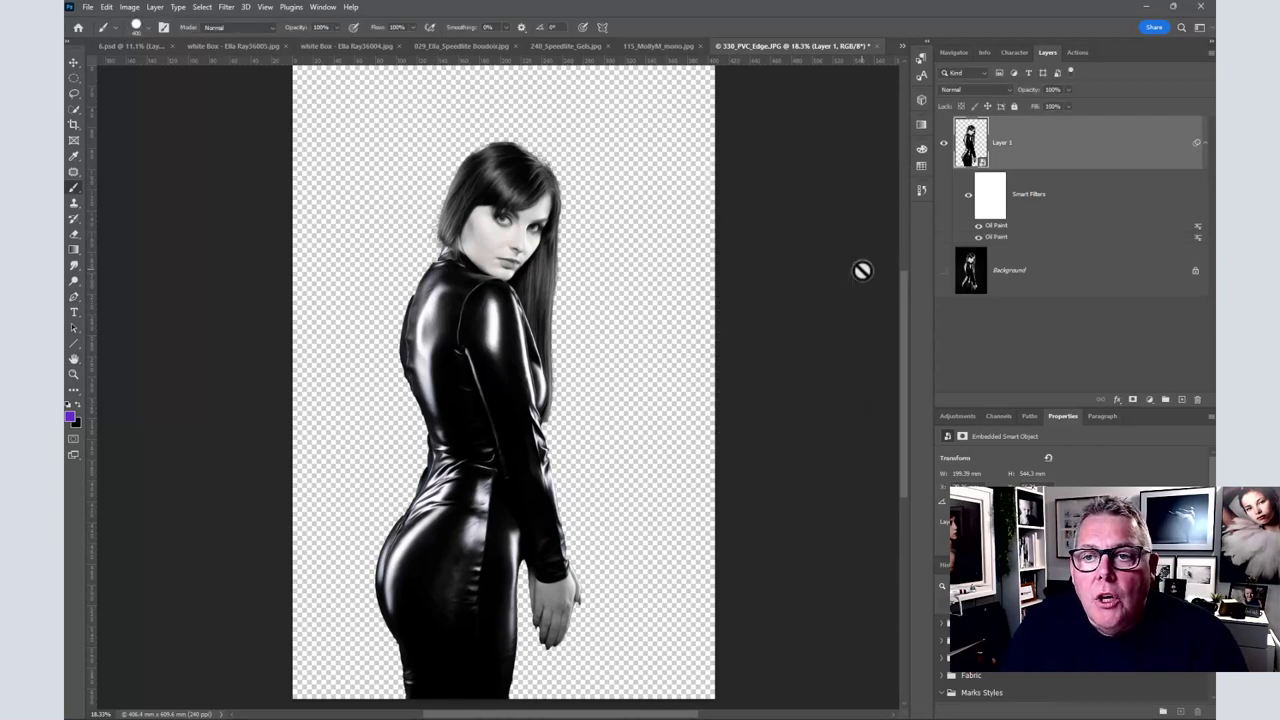
{"action": "key", "text": "Return"}
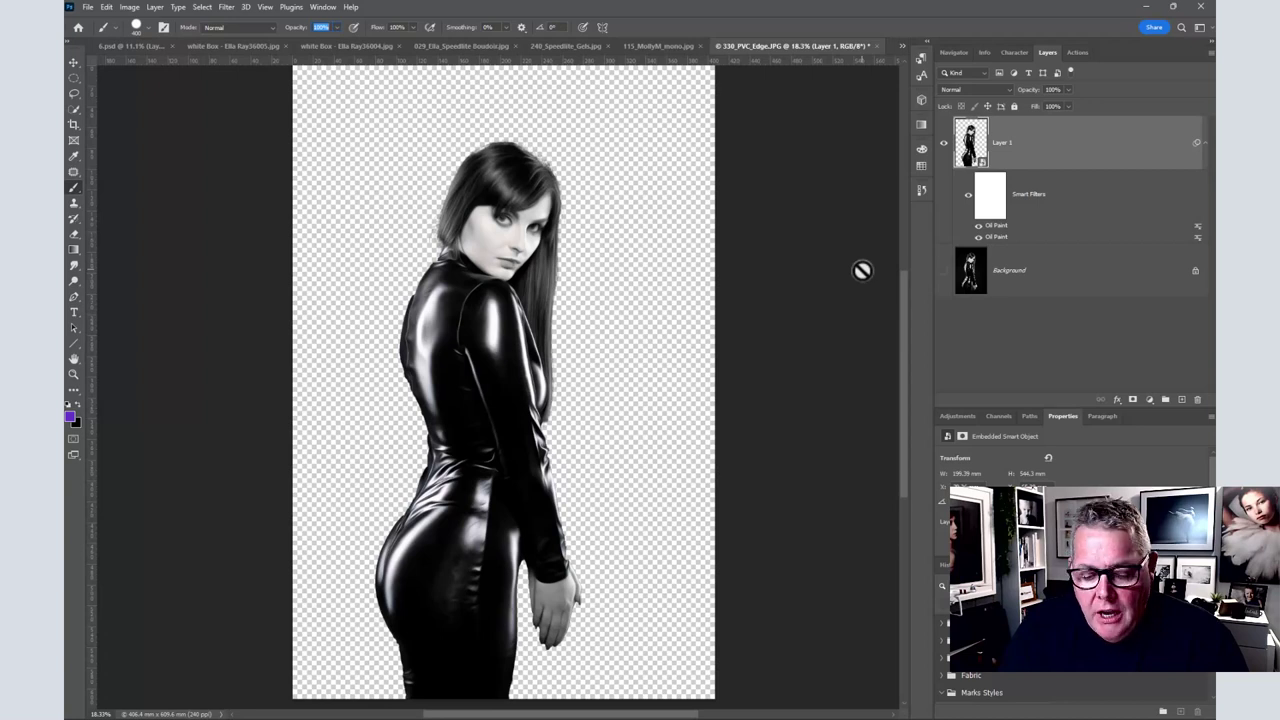
{"action": "key", "text": "Return"}
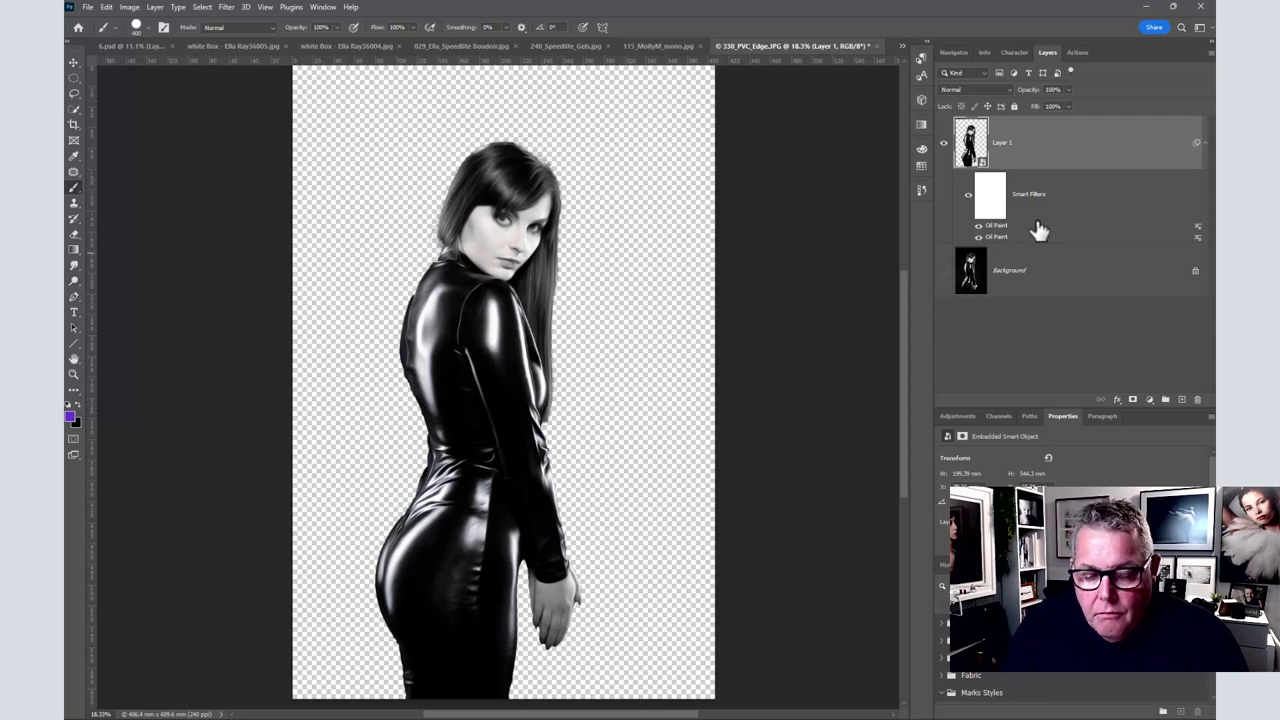
{"action": "key", "text": "ctrl+alt+f"}
{"action": "key", "text": "Return"}
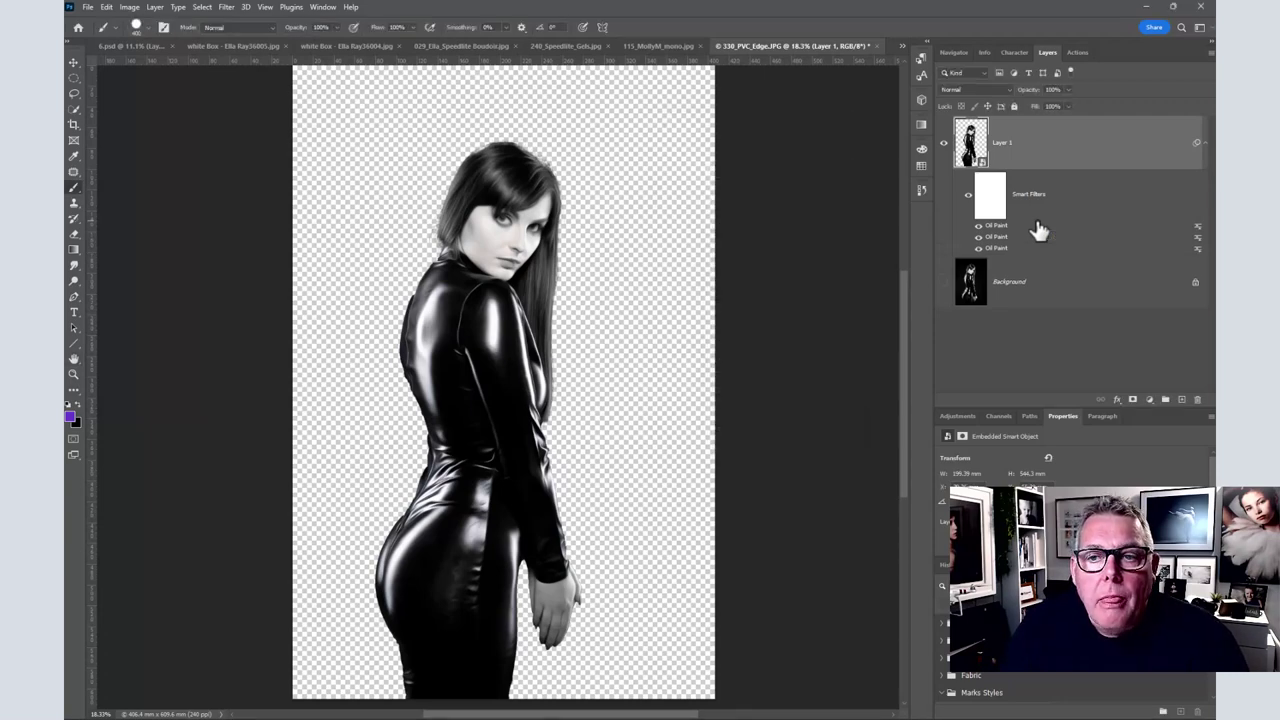
{"action": "key", "text": "ctrl+alt+f"}
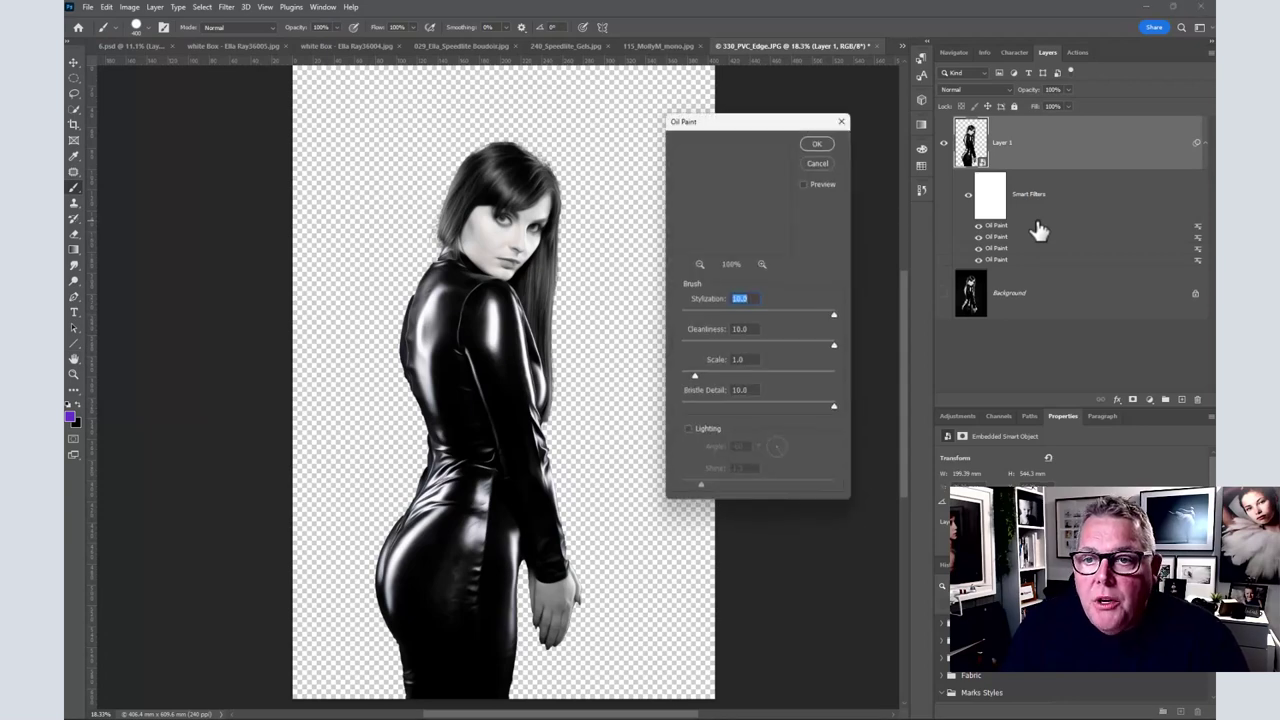
{"action": "key", "text": "Return"}
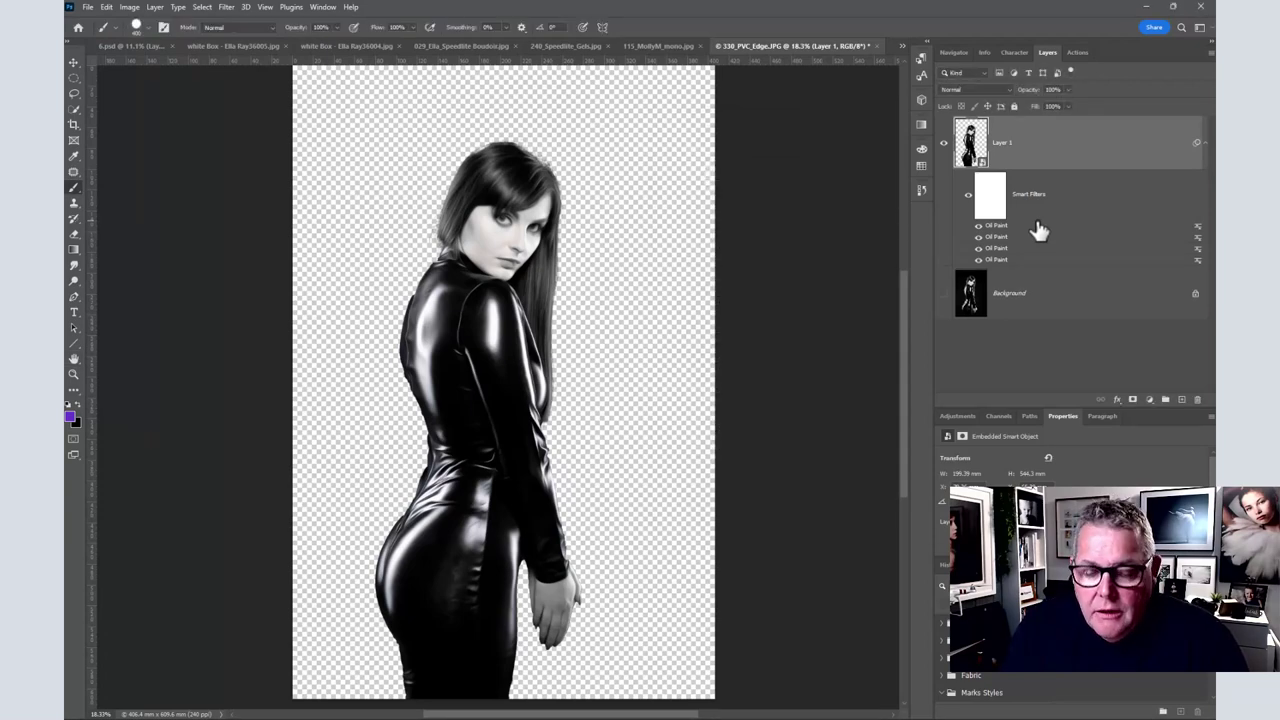
{"action": "key", "text": "ctrl+alt+f"}
{"action": "key", "text": "Return"}
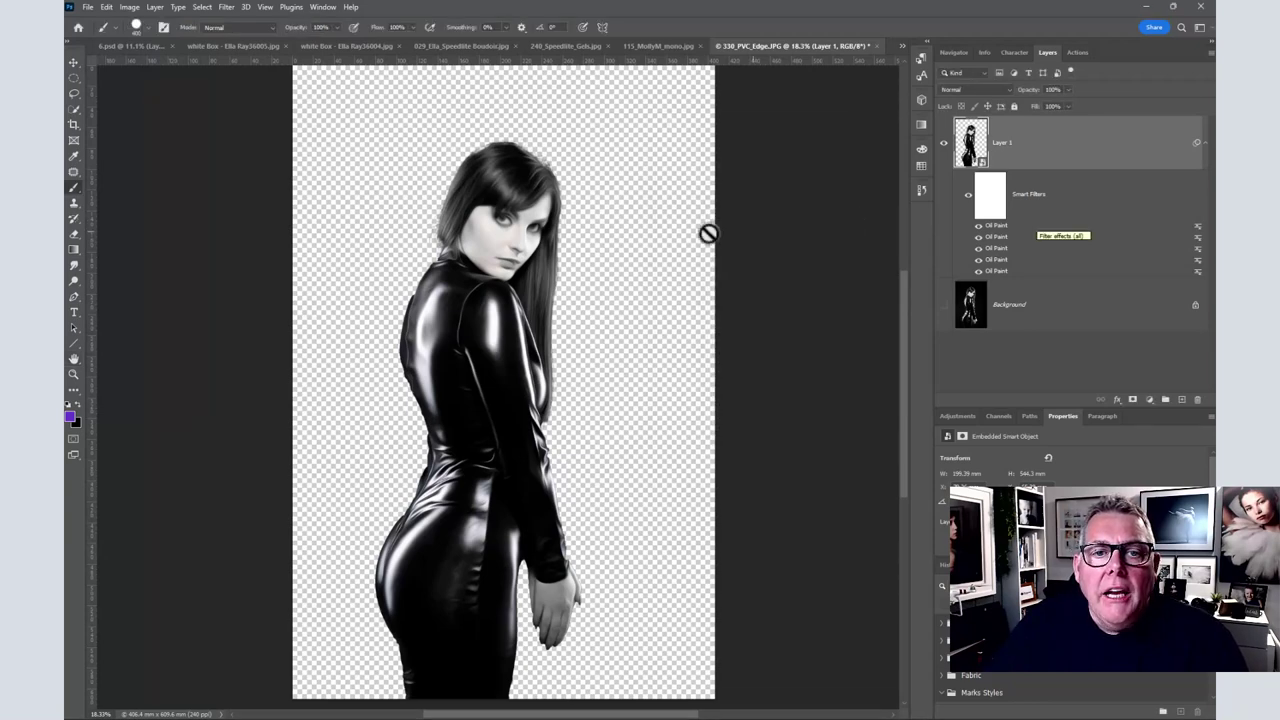
Step: Add a sixth Oil Paint smart filter to Layer 1 with Stylization 10, Cleanliness 10, Scale 1, Bristle Detail 10 and lighting off
{"action": "scroll", "coordinate": [522, 230], "scroll_direction": "up", "scroll_amount": 3}
{"action": "scroll", "coordinate": [522, 230], "scroll_direction": "up", "scroll_amount": 2}
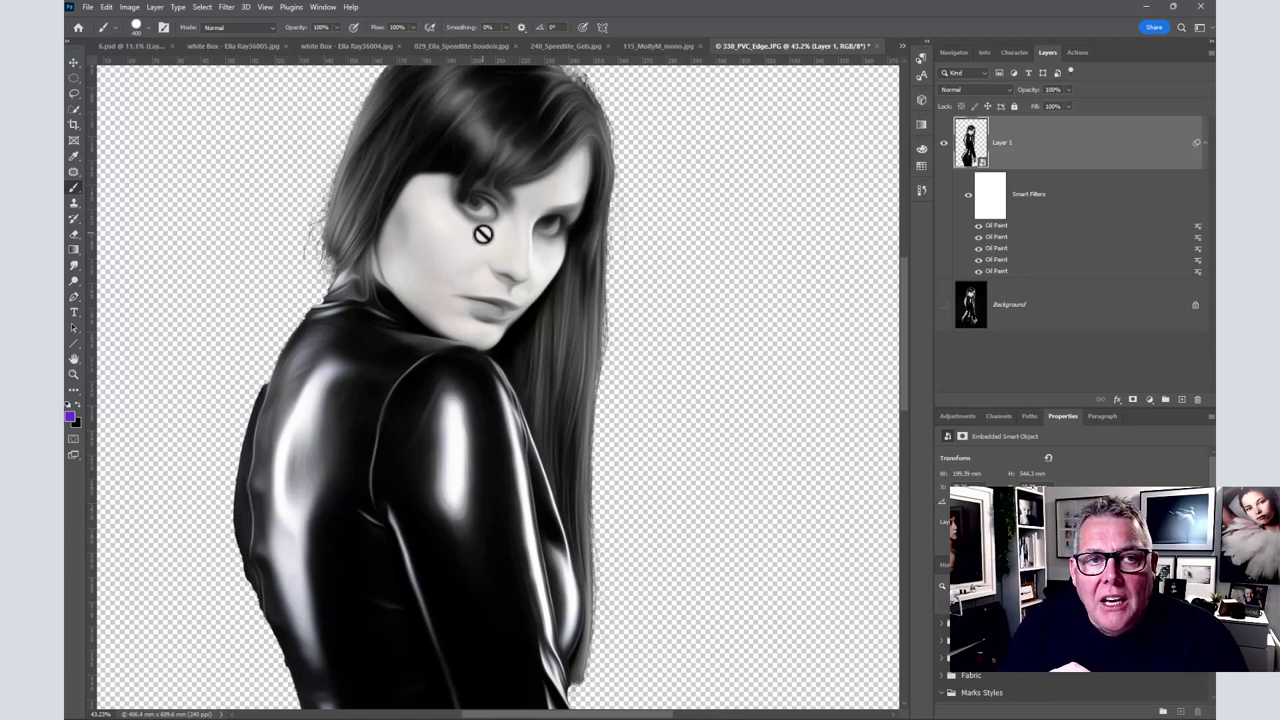
{"action": "left_click", "coordinate": [225, 7]}
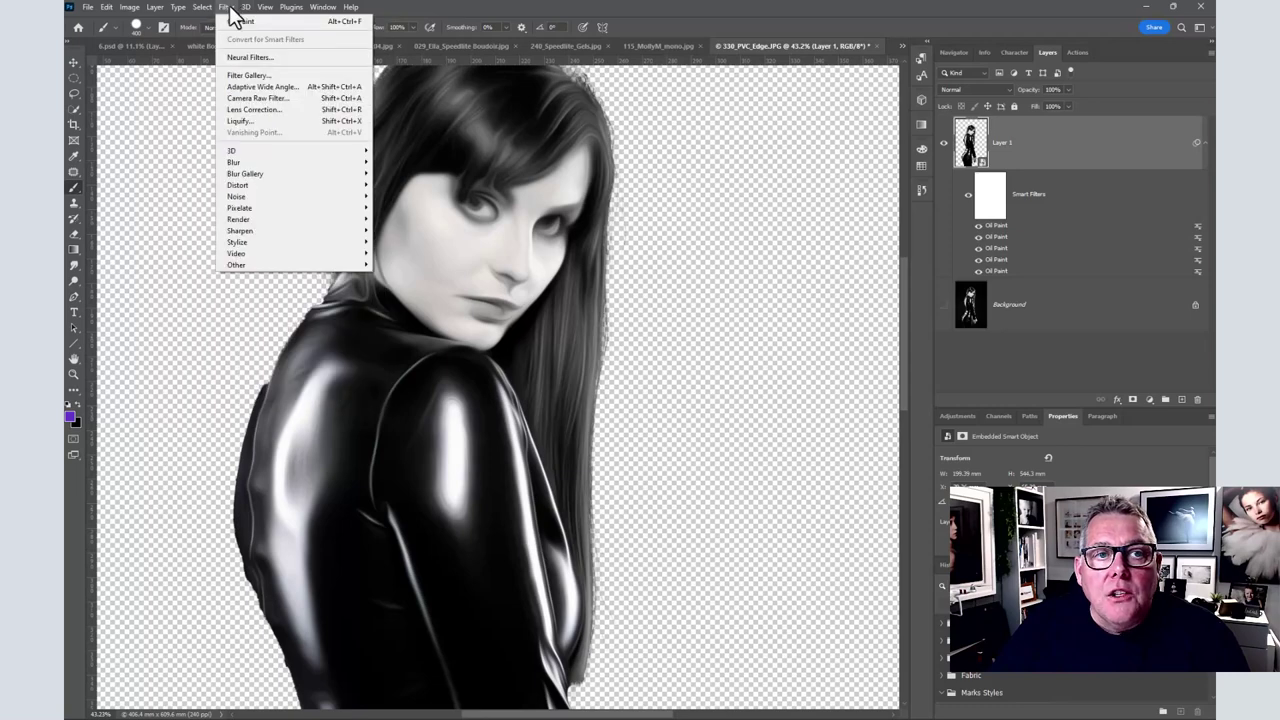
{"action": "left_click", "coordinate": [349, 21]}
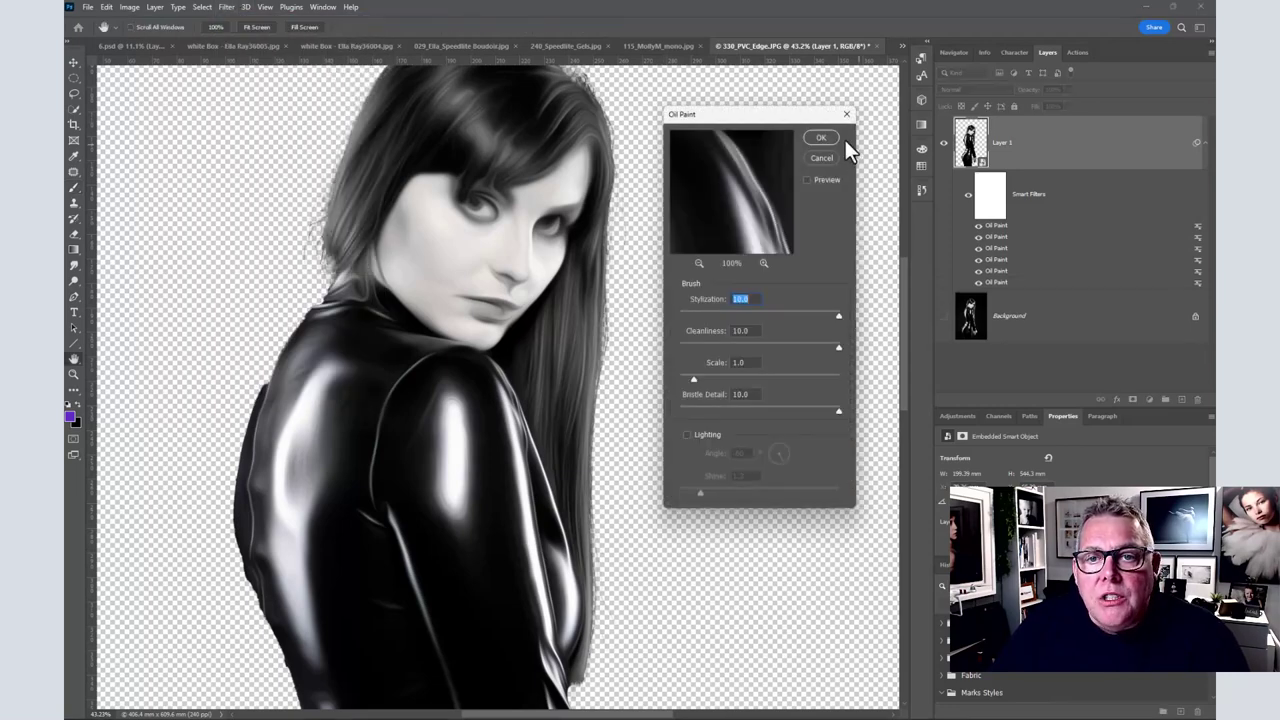
{"action": "left_click", "coordinate": [819, 138]}
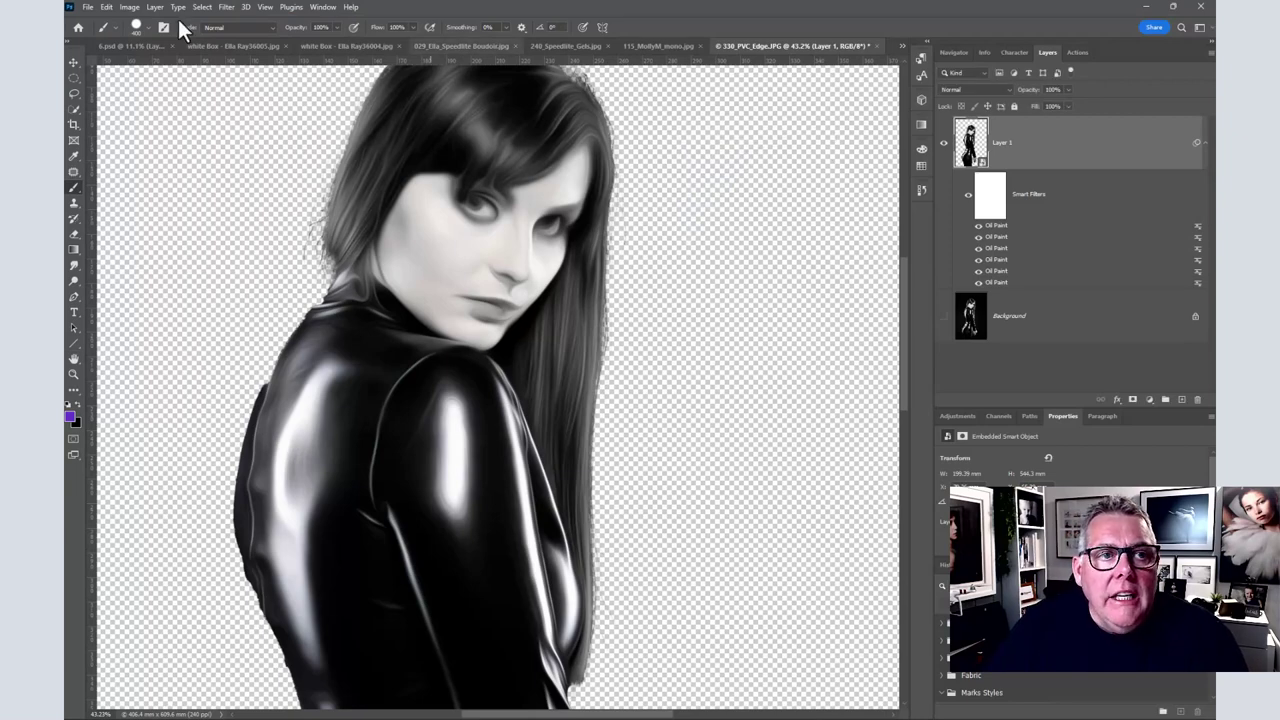
Step: Apply a Shadows/Highlights adjustment to Layer 1 with Shadows at 100% and Highlights at 24%
{"action": "left_click", "coordinate": [129, 8]}
{"action": "mouse_move", "coordinate": [140, 40]}
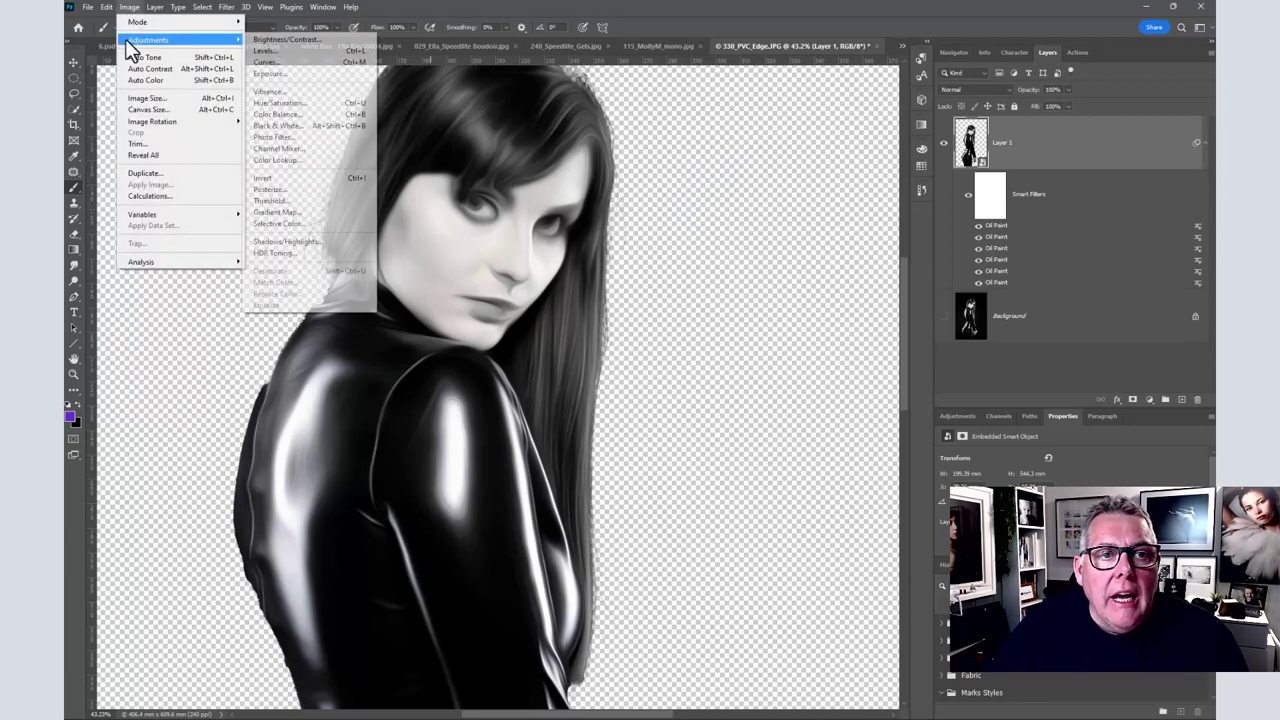
{"action": "left_click", "coordinate": [290, 241]}
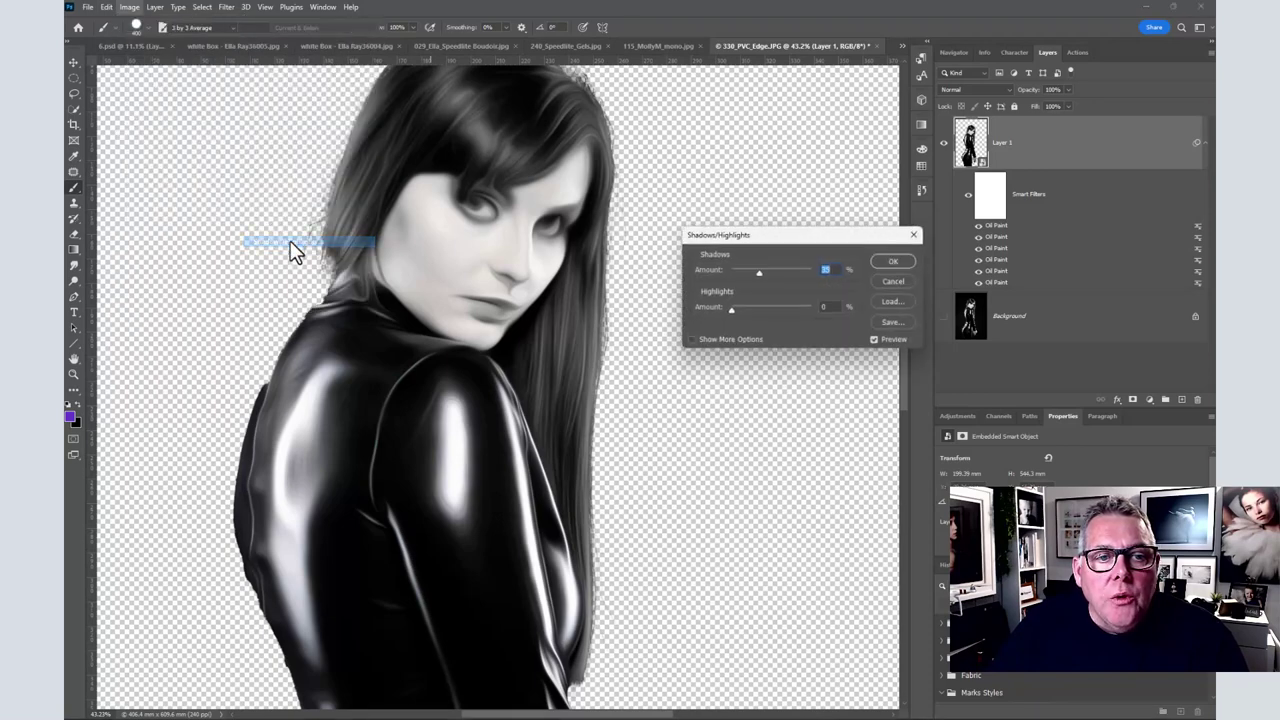
{"action": "left_click_drag", "start_coordinate": [766, 277], "coordinate": [831, 272]}
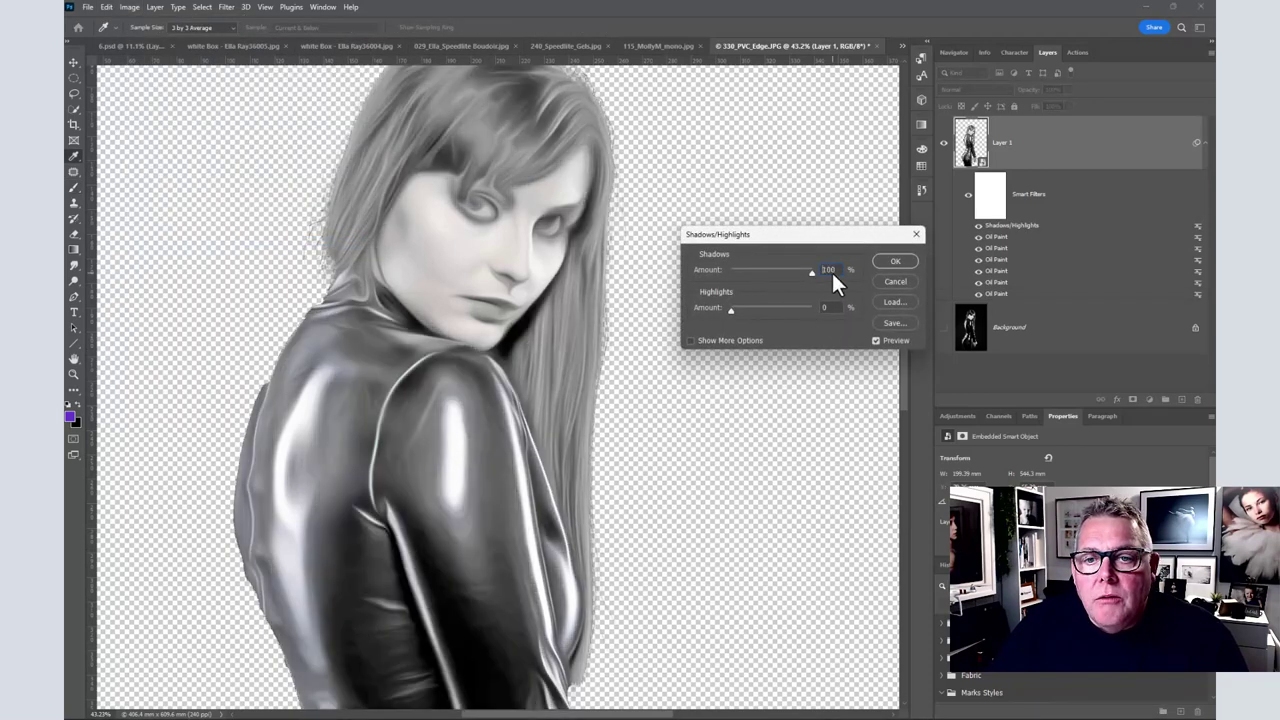
{"action": "left_click_drag", "start_coordinate": [746, 311], "coordinate": [751, 312]}
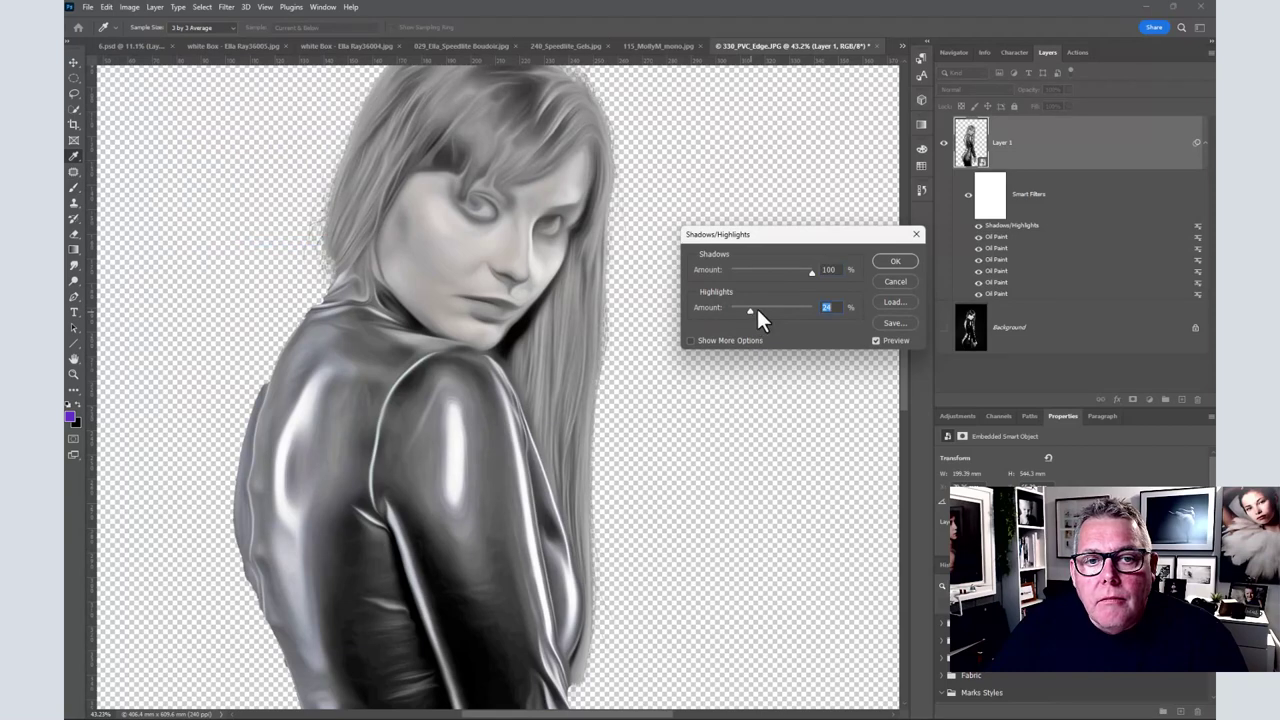
{"action": "left_click", "coordinate": [892, 261]}
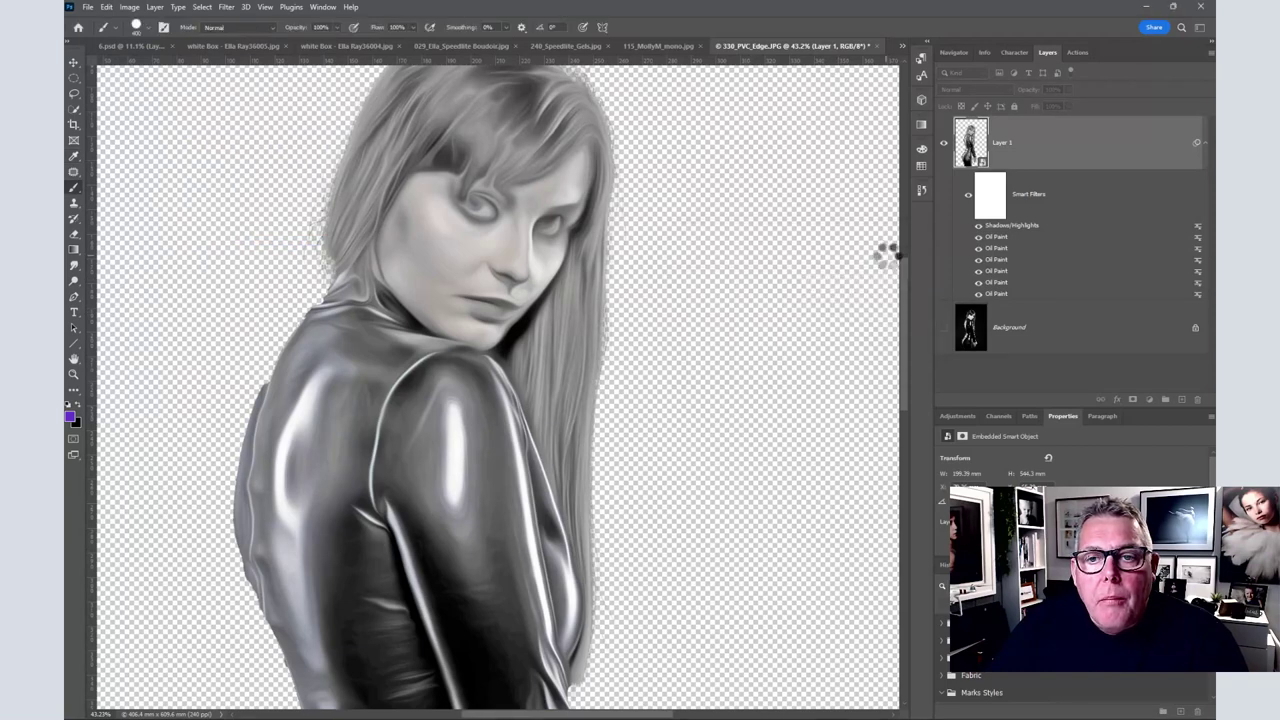
Step: Apply a Threshold adjustment to Layer 1 with the threshold level set to 124
{"action": "left_click", "coordinate": [129, 8]}
{"action": "mouse_move", "coordinate": [150, 43]}
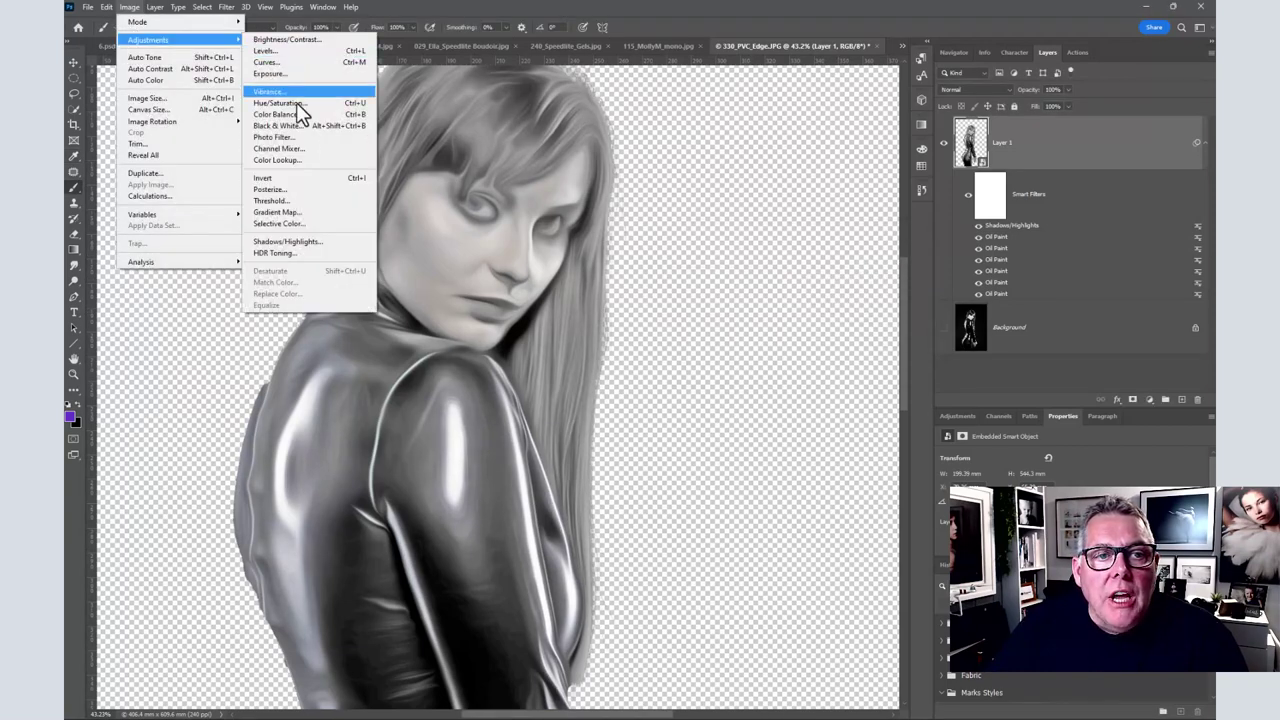
{"action": "left_click", "coordinate": [311, 201]}
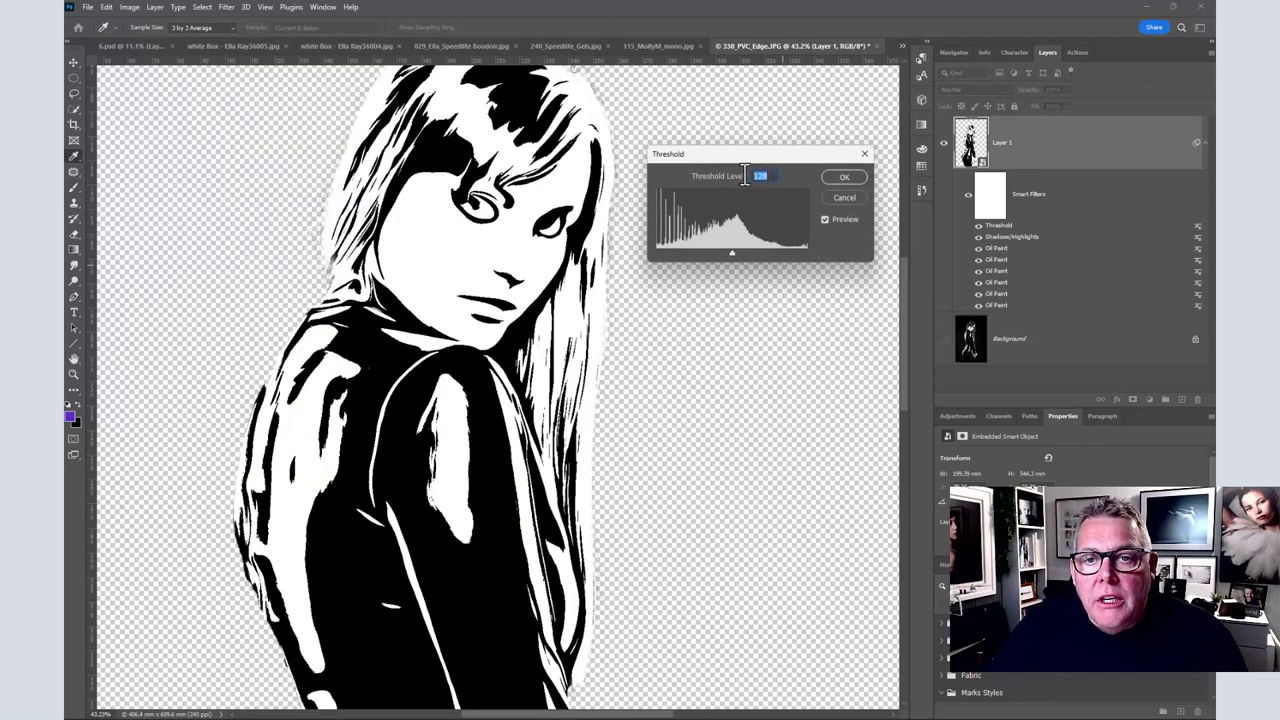
{"action": "type", "text": "120"}
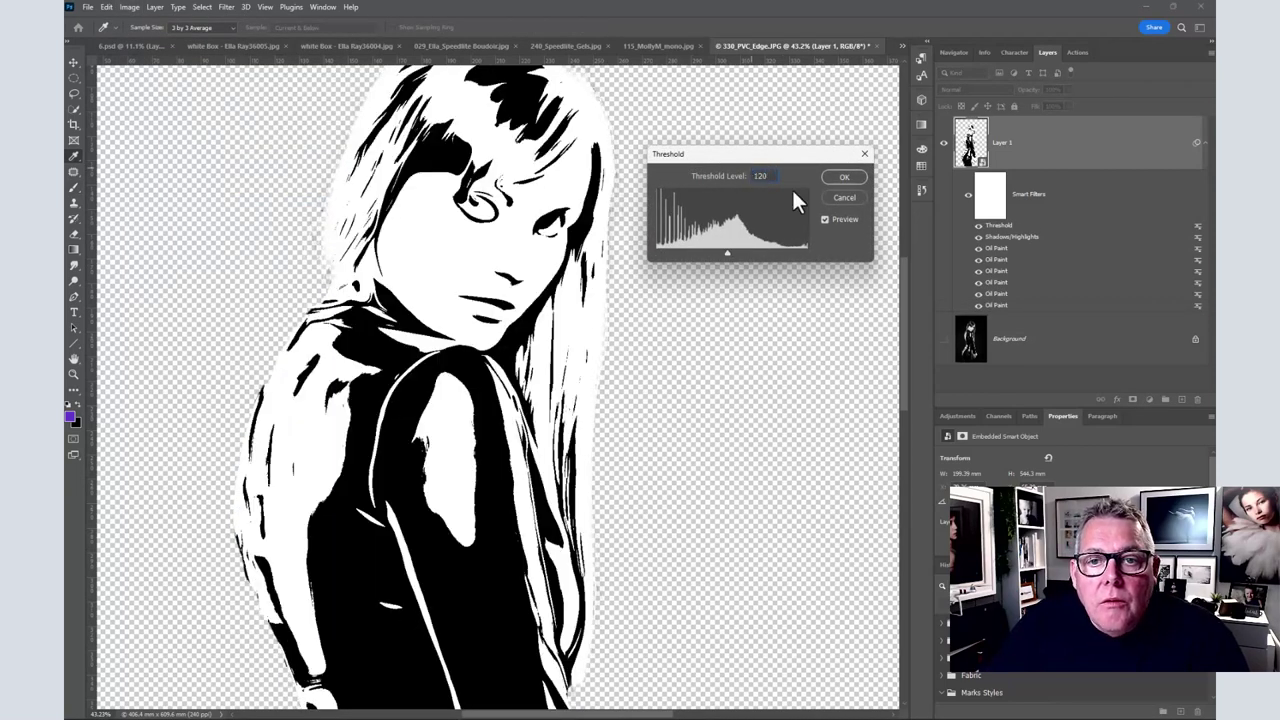
{"action": "left_click_drag", "start_coordinate": [722, 253], "coordinate": [729, 252]}
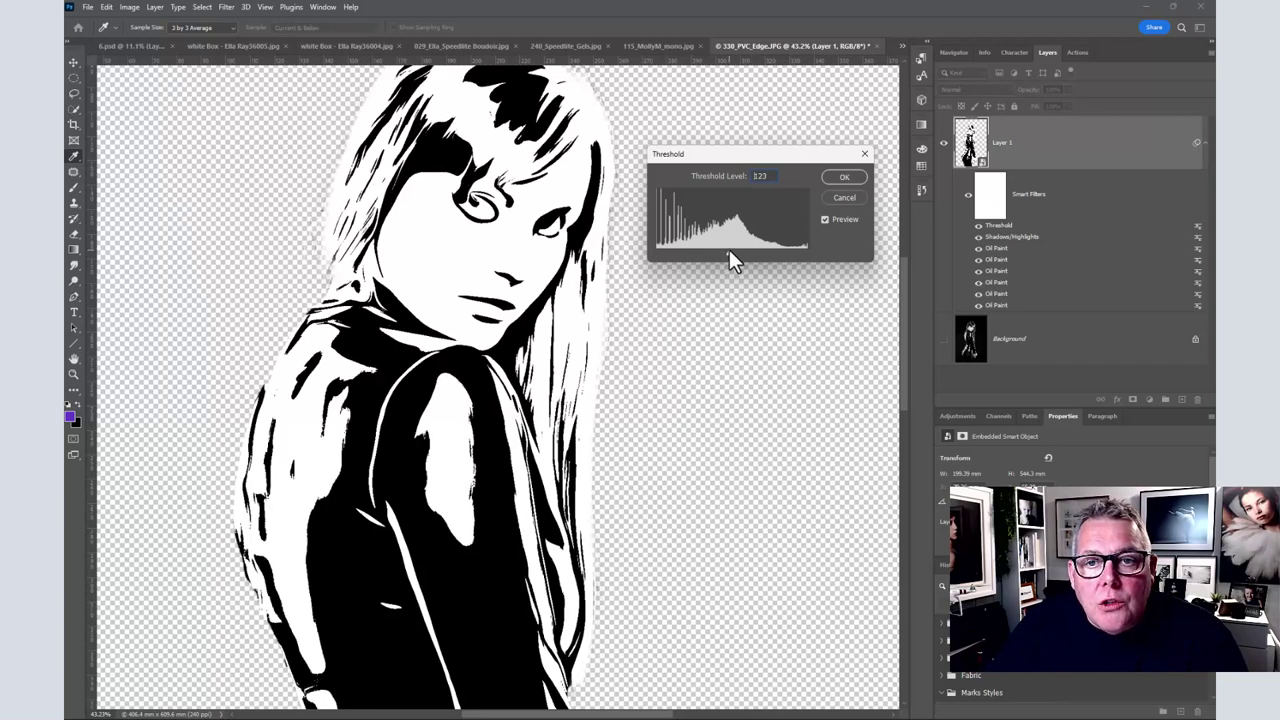
{"action": "left_click_drag", "start_coordinate": [730, 250], "coordinate": [730, 250]}
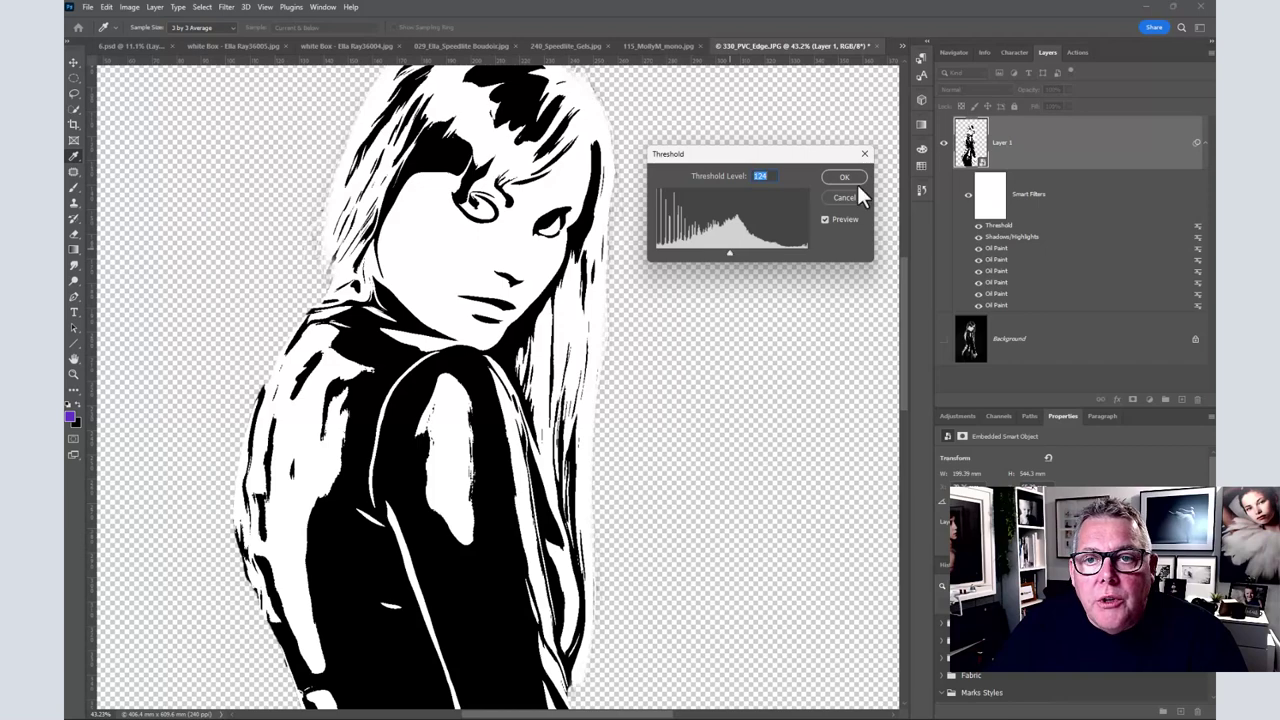
{"action": "left_click", "coordinate": [846, 178]}
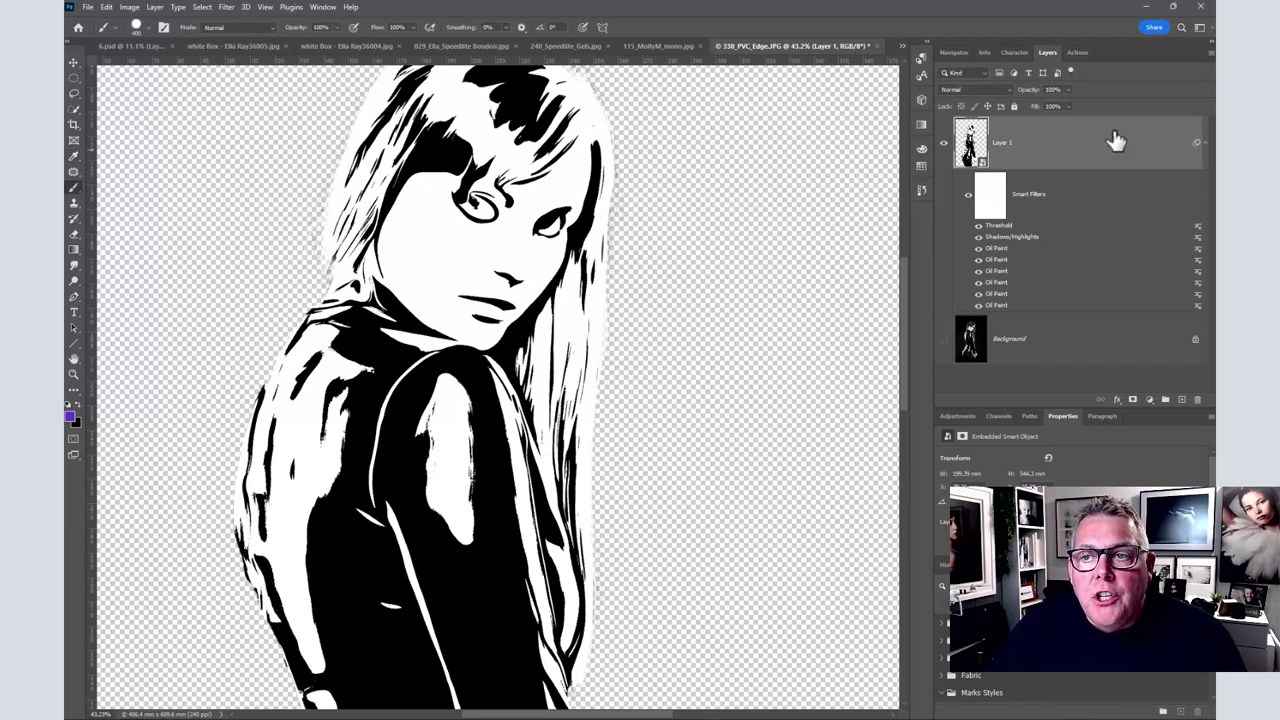
Step: Duplicate Layer 1 with its smart filters and set the copy's Threshold level to 150
{"action": "left_click", "coordinate": [1201, 146]}
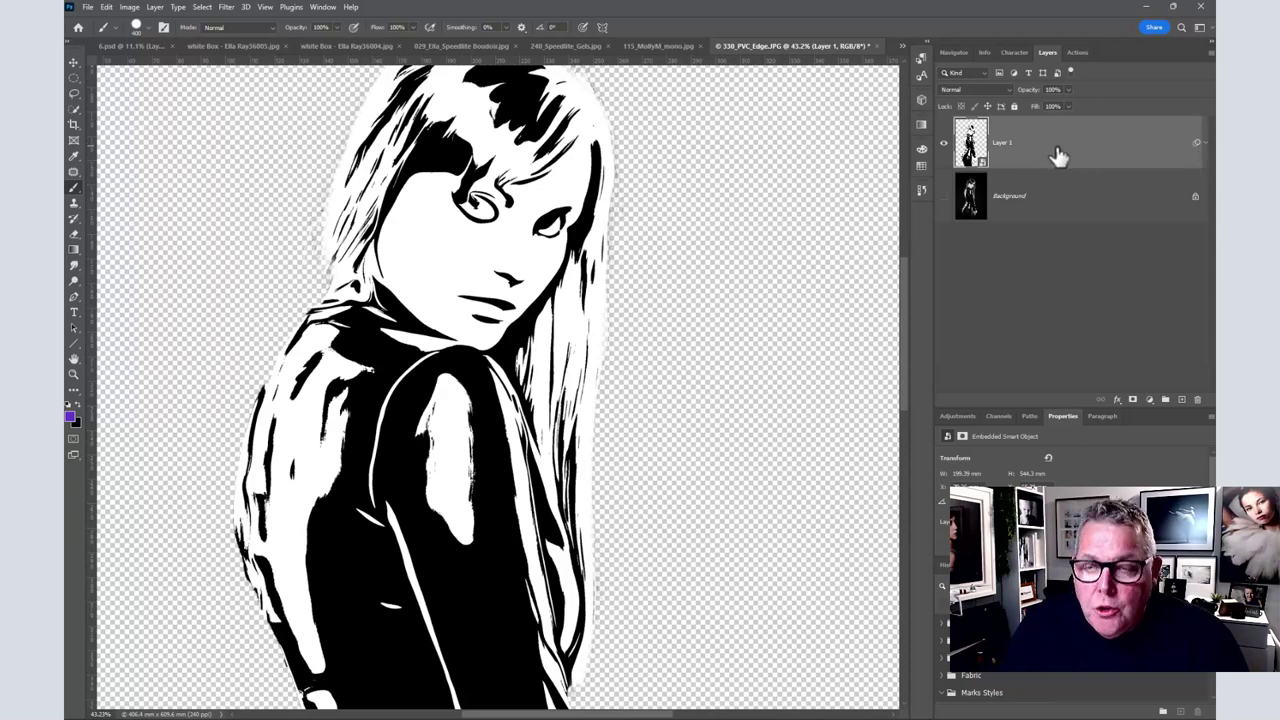
{"action": "key", "text": "ctrl+j"}
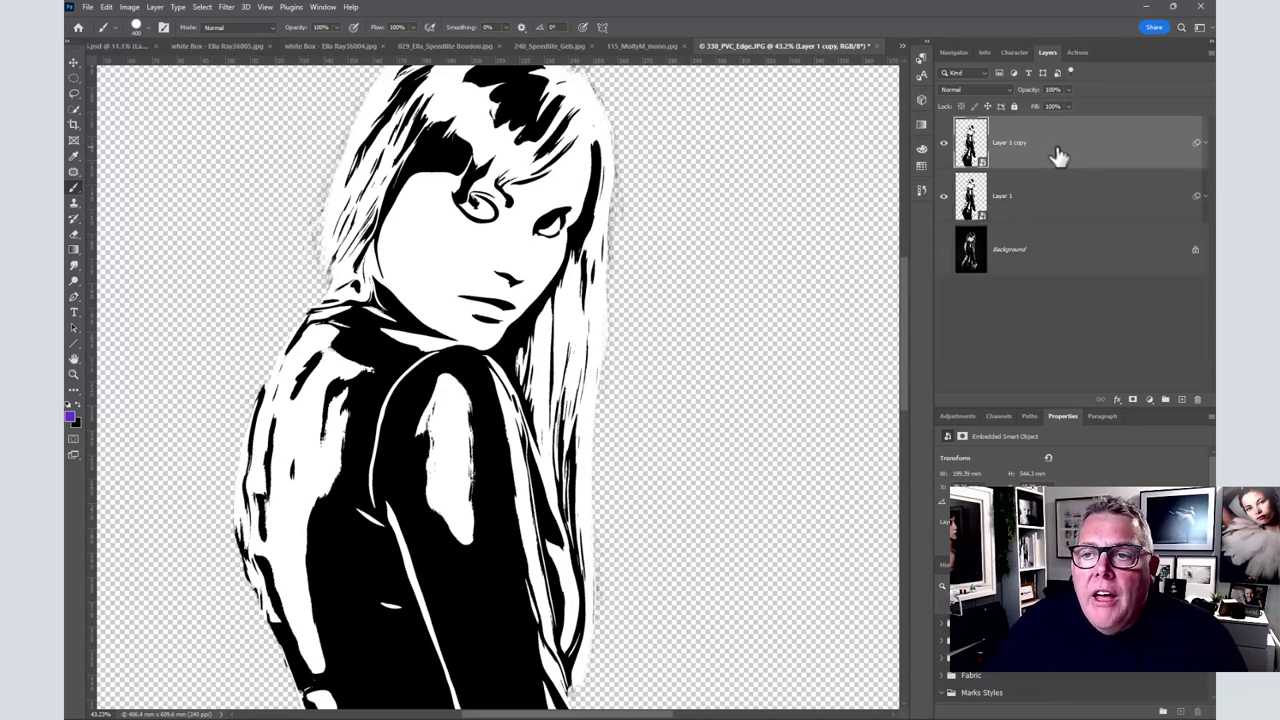
{"action": "left_click", "coordinate": [1204, 145]}
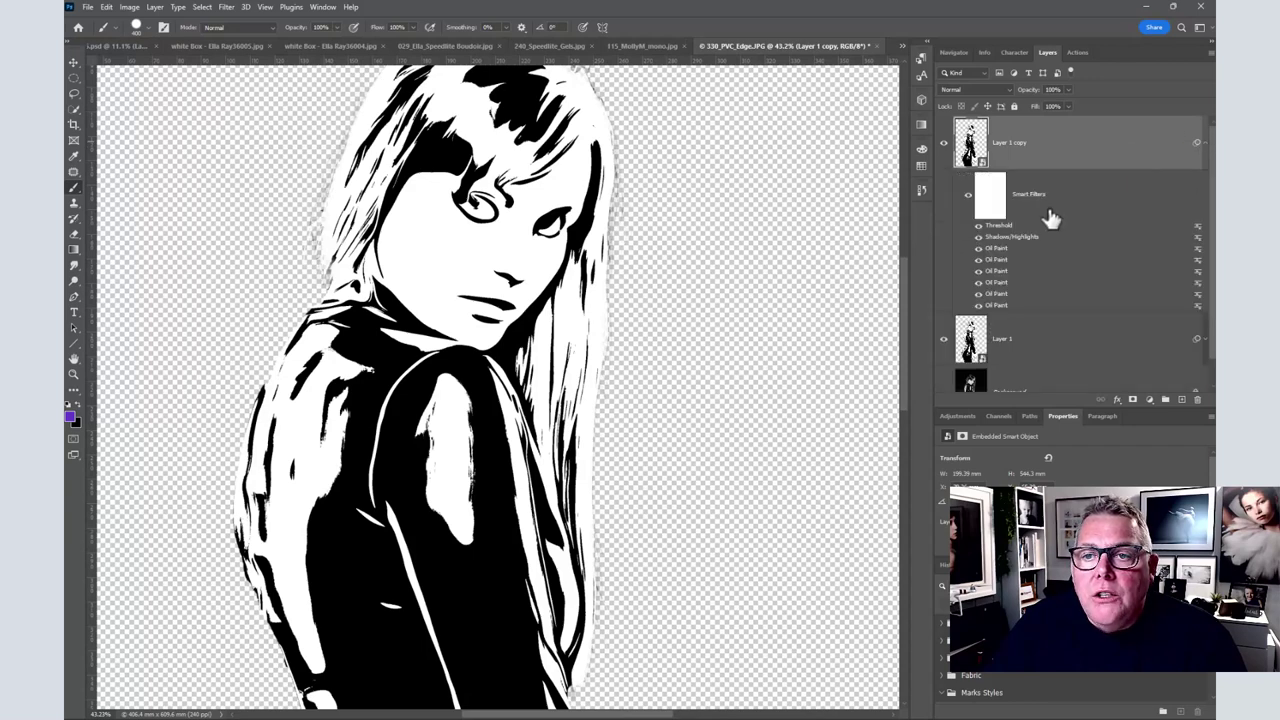
{"action": "double_click", "coordinate": [999, 226]}
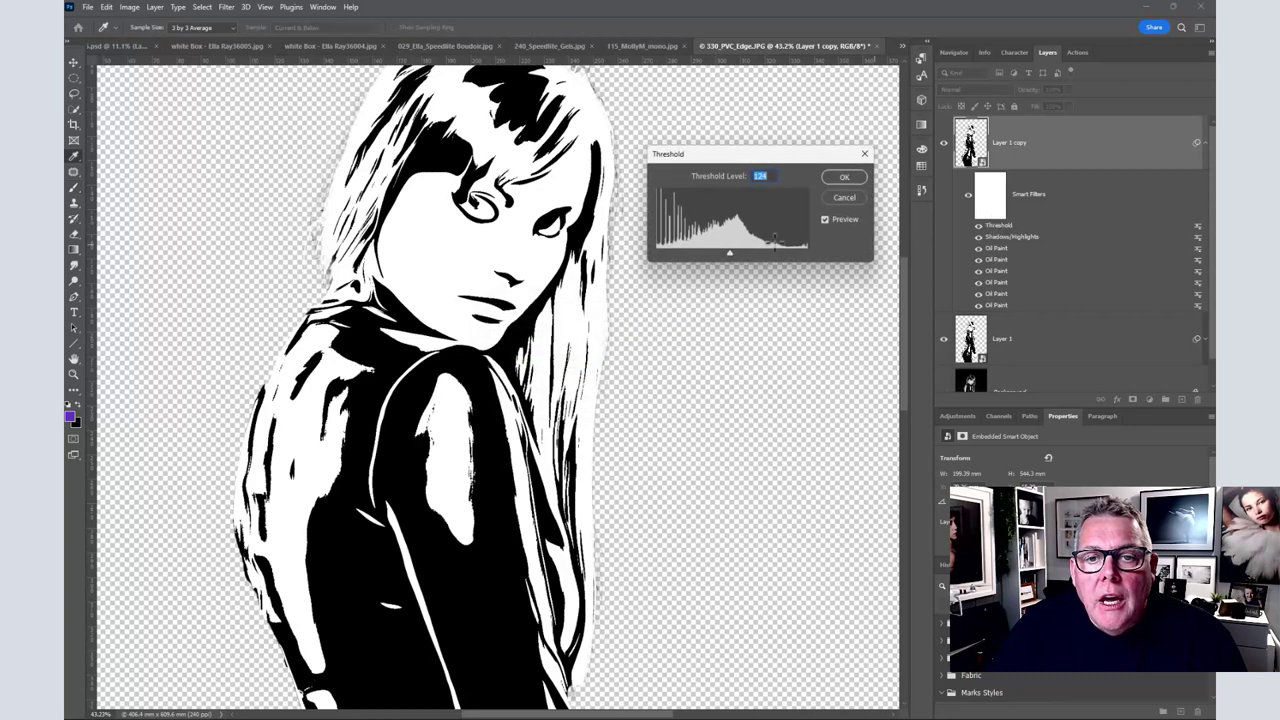
{"action": "left_click_drag", "start_coordinate": [725, 252], "coordinate": [744, 248]}
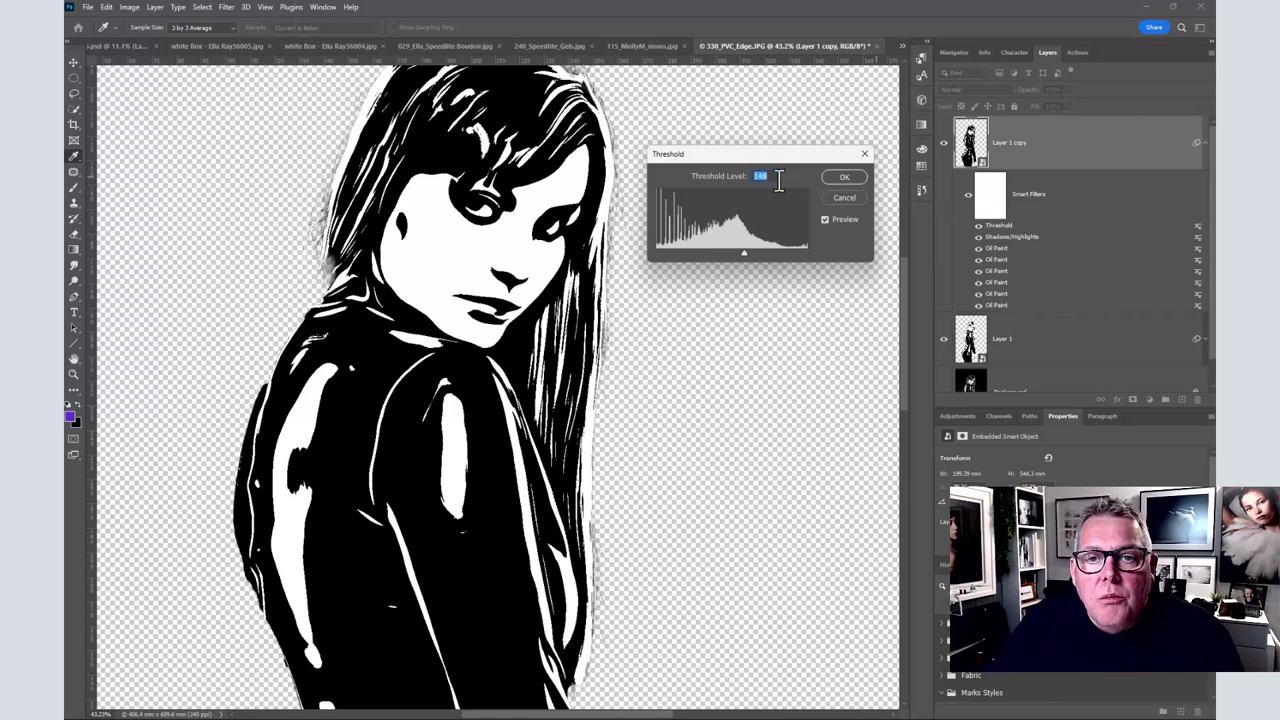
{"action": "type", "text": "150"}
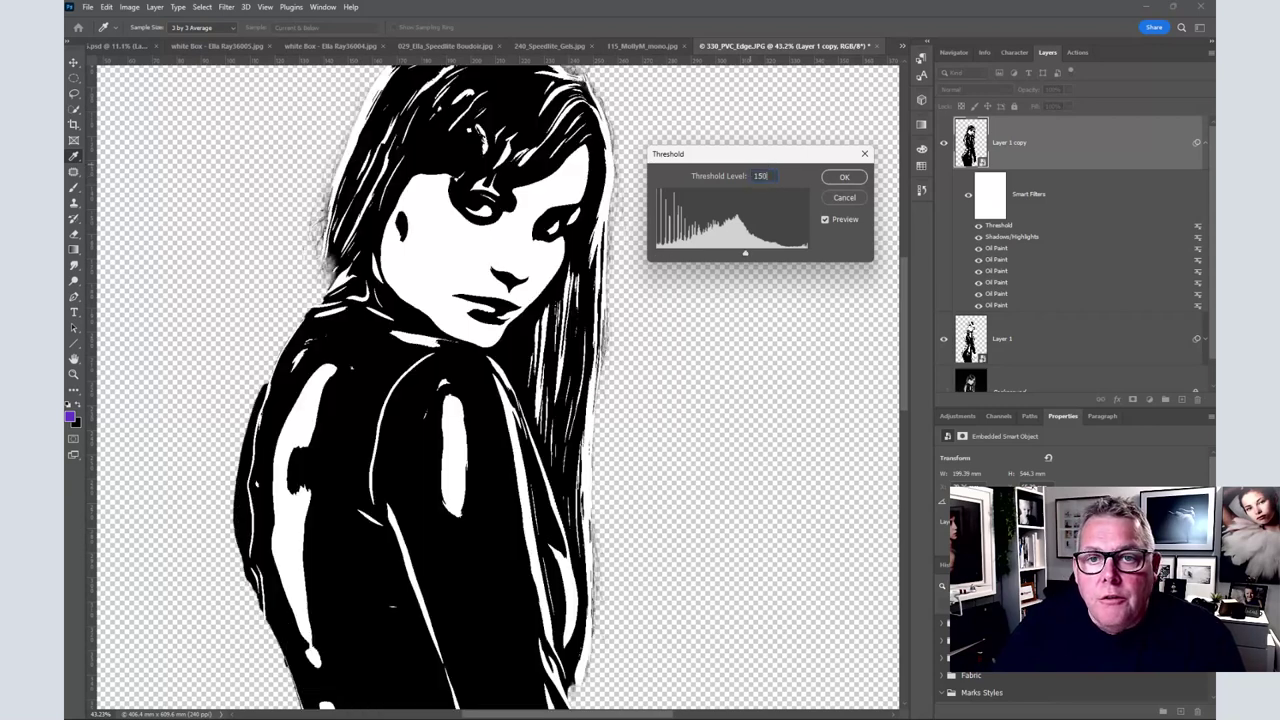
{"action": "left_click", "coordinate": [840, 180]}
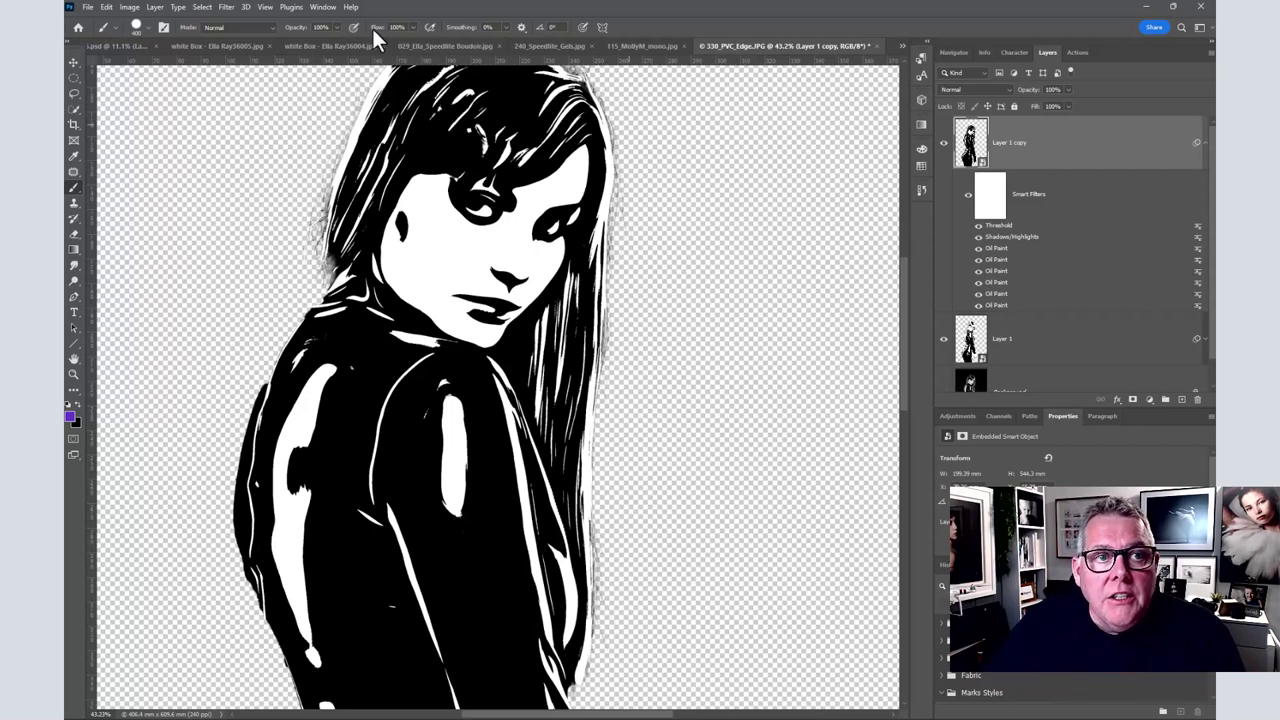
Step: Choose the Hard Round brush at 400 px and 100% hardness, and reset the foreground and background colours to black and white
{"action": "left_click", "coordinate": [145, 29]}
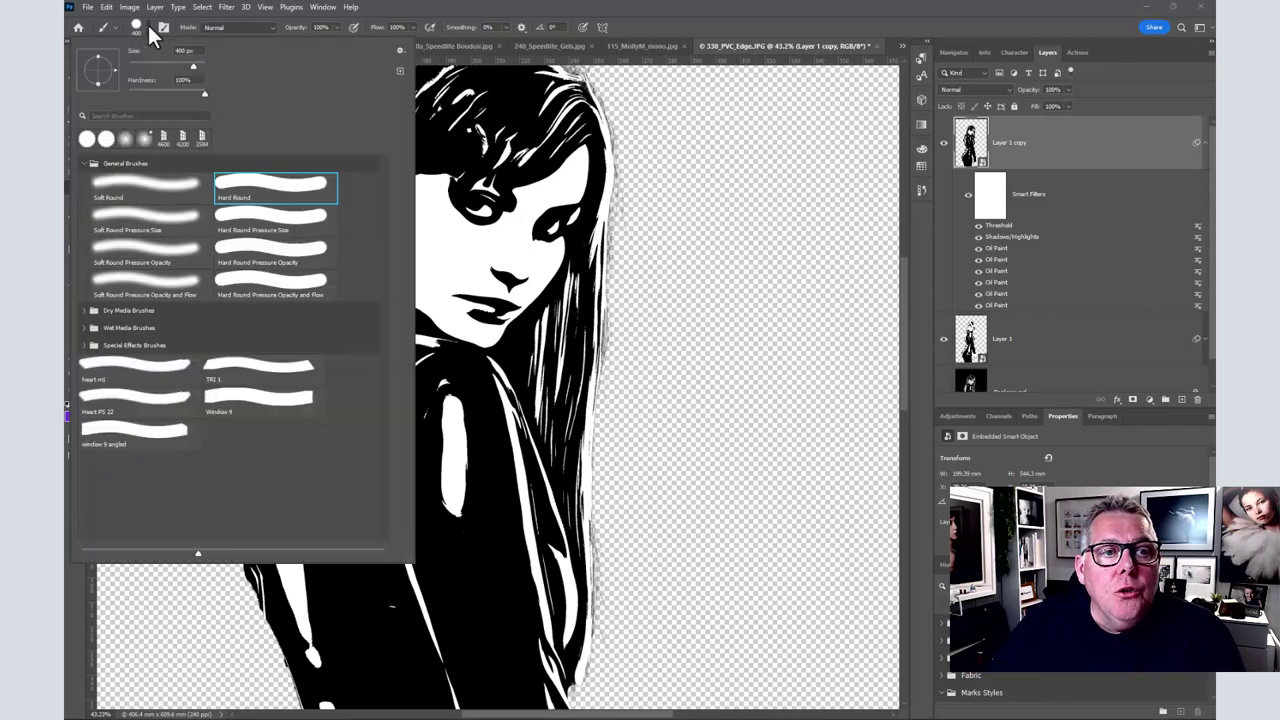
{"action": "left_click", "coordinate": [272, 187]}
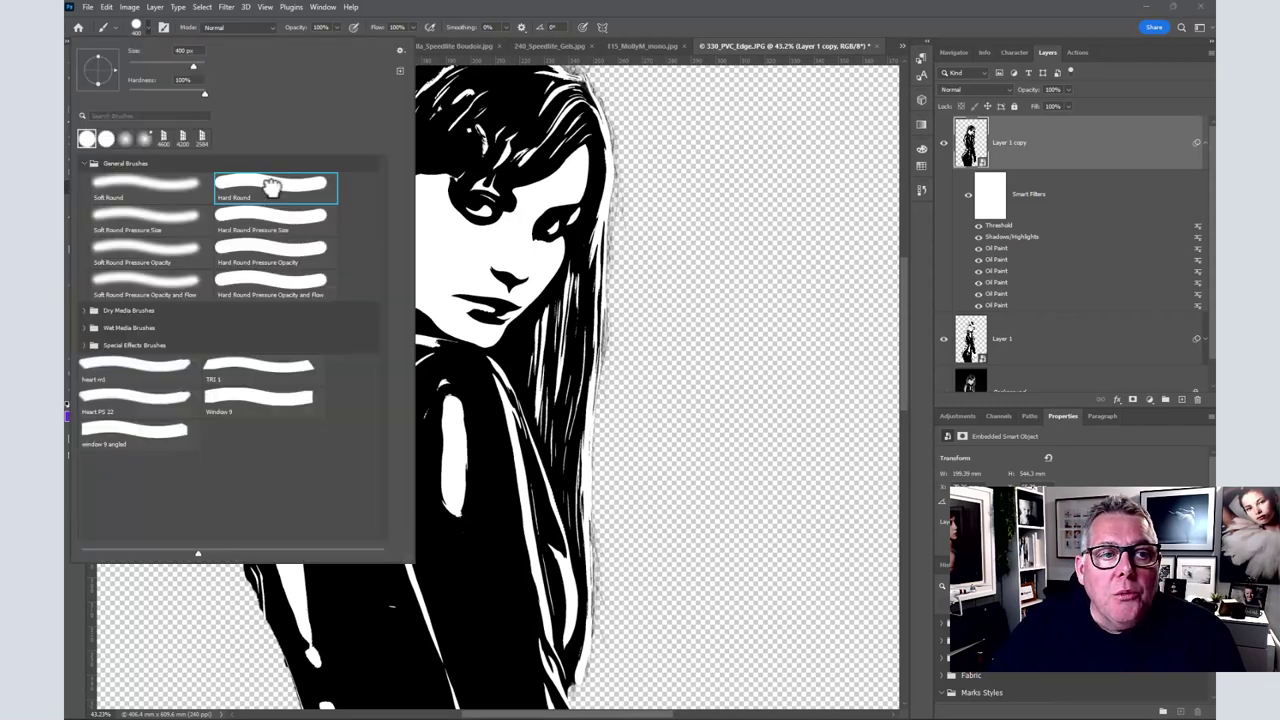
{"action": "left_click", "coordinate": [848, 10]}
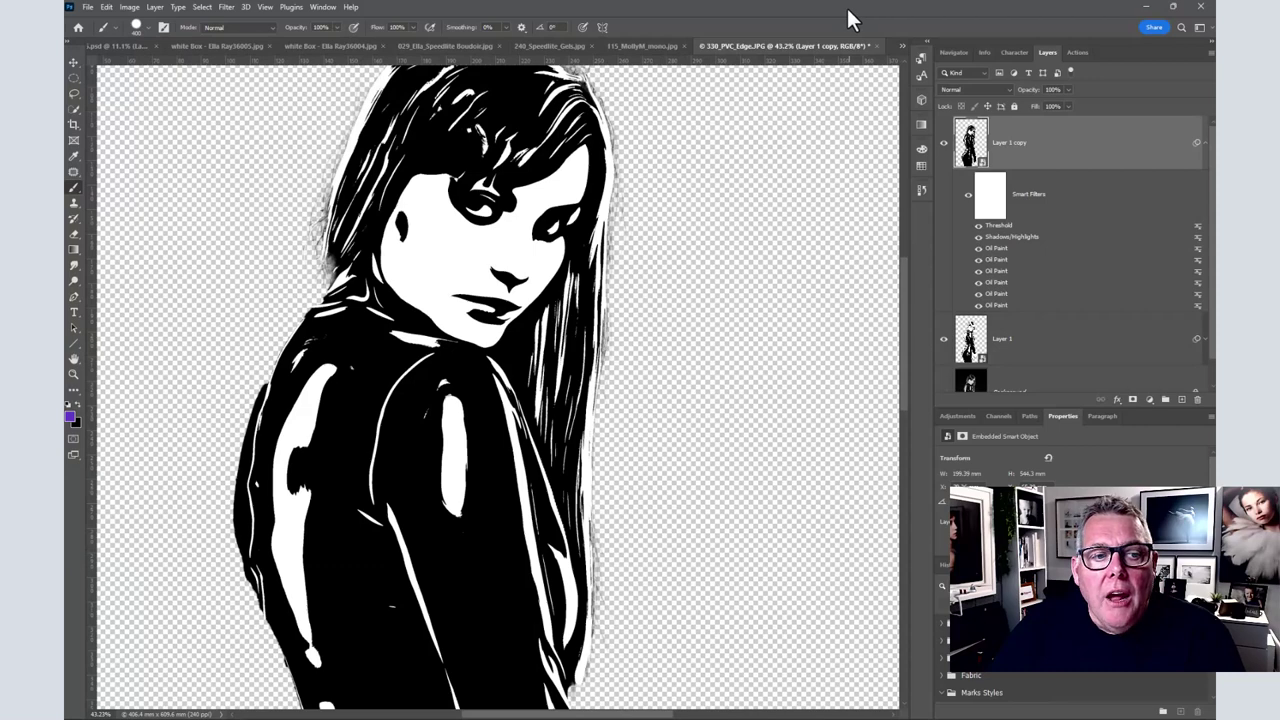
{"action": "key", "text": "d"}
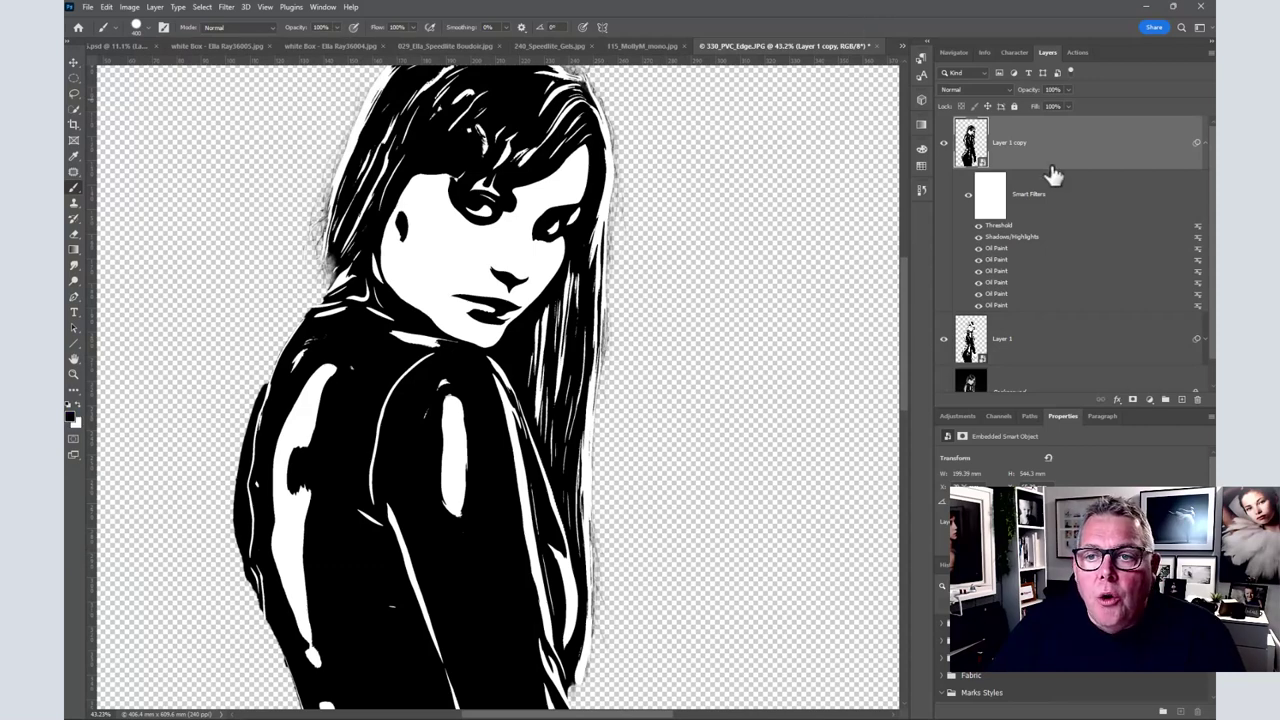
Step: Add a purple Solid Color fill layer directly above the Background layer
{"action": "scroll", "coordinate": [1104, 264], "scroll_direction": "down", "scroll_amount": 1}
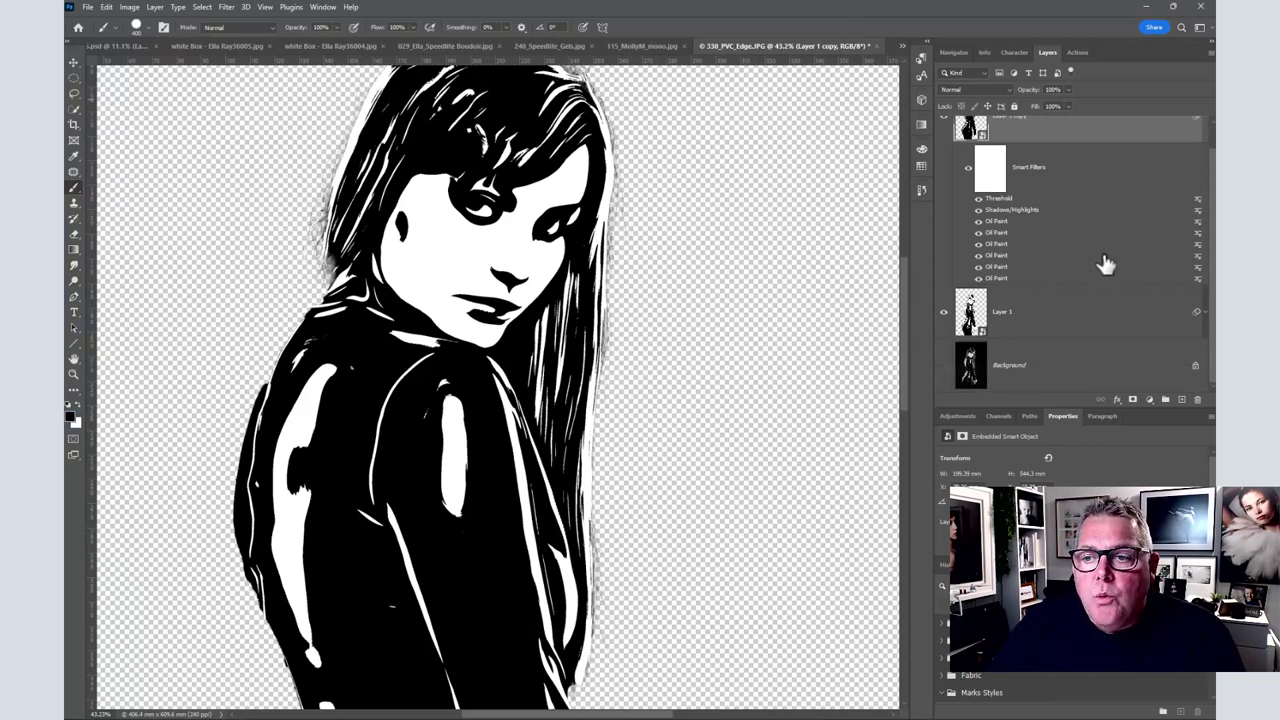
{"action": "left_click", "coordinate": [1074, 361]}
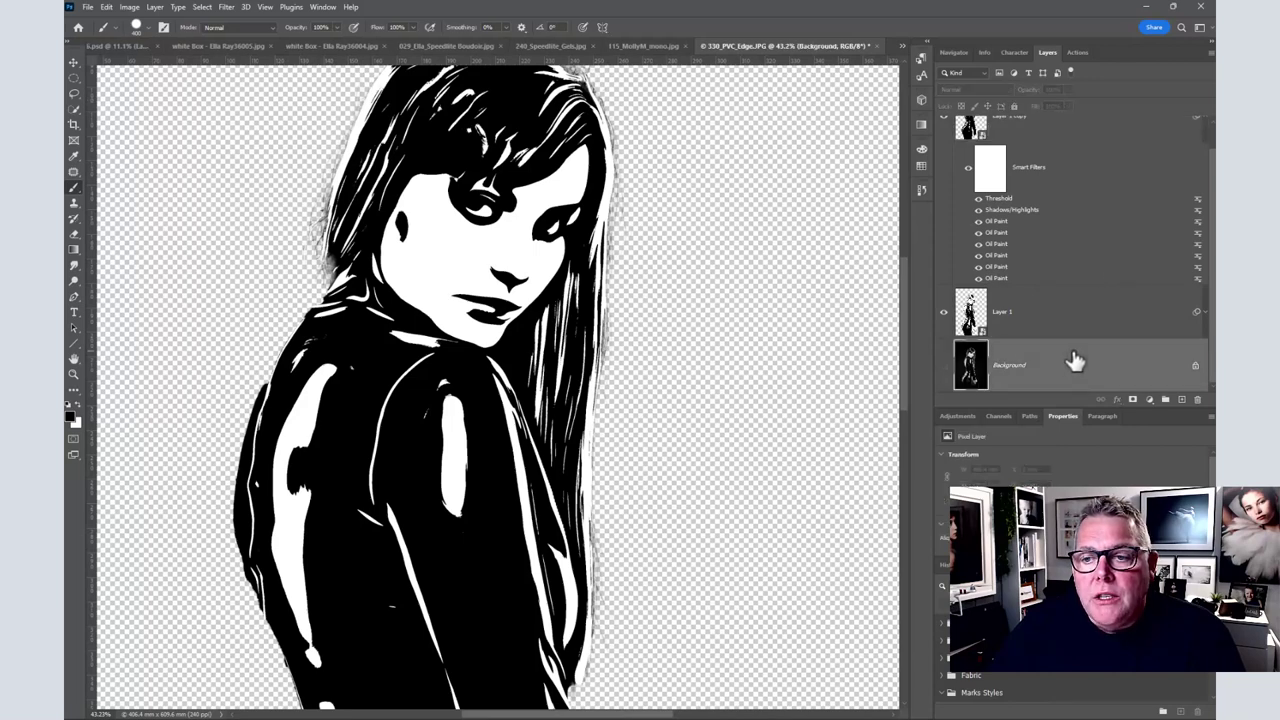
{"action": "left_click", "coordinate": [1149, 400]}
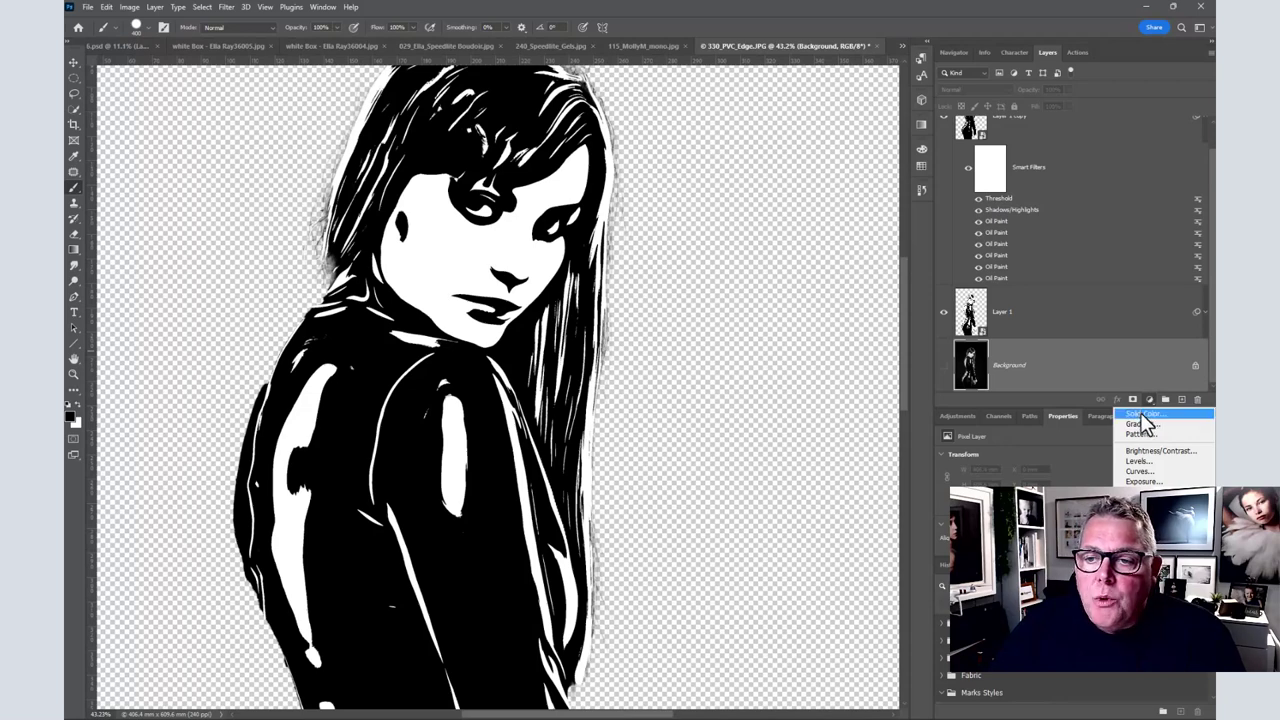
{"action": "left_click", "coordinate": [1141, 414]}
{"action": "left_click", "coordinate": [1046, 233]}
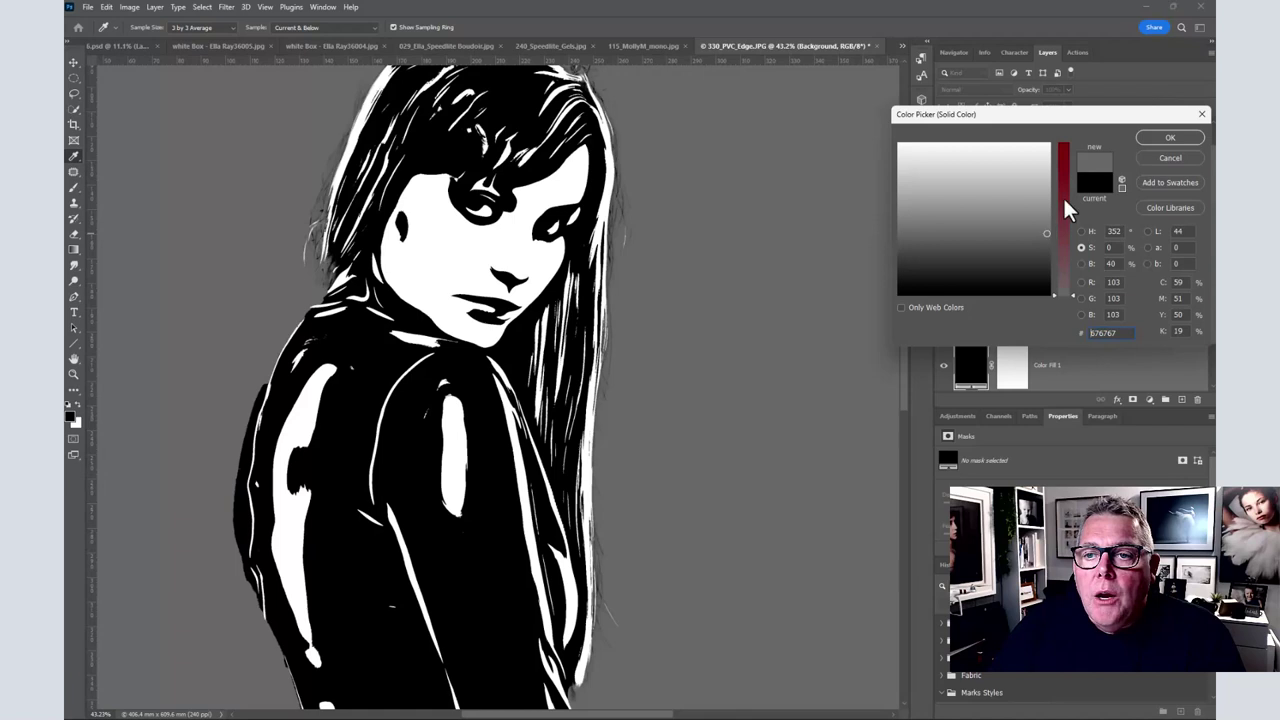
{"action": "left_click", "coordinate": [1066, 196]}
{"action": "left_click", "coordinate": [1020, 188]}
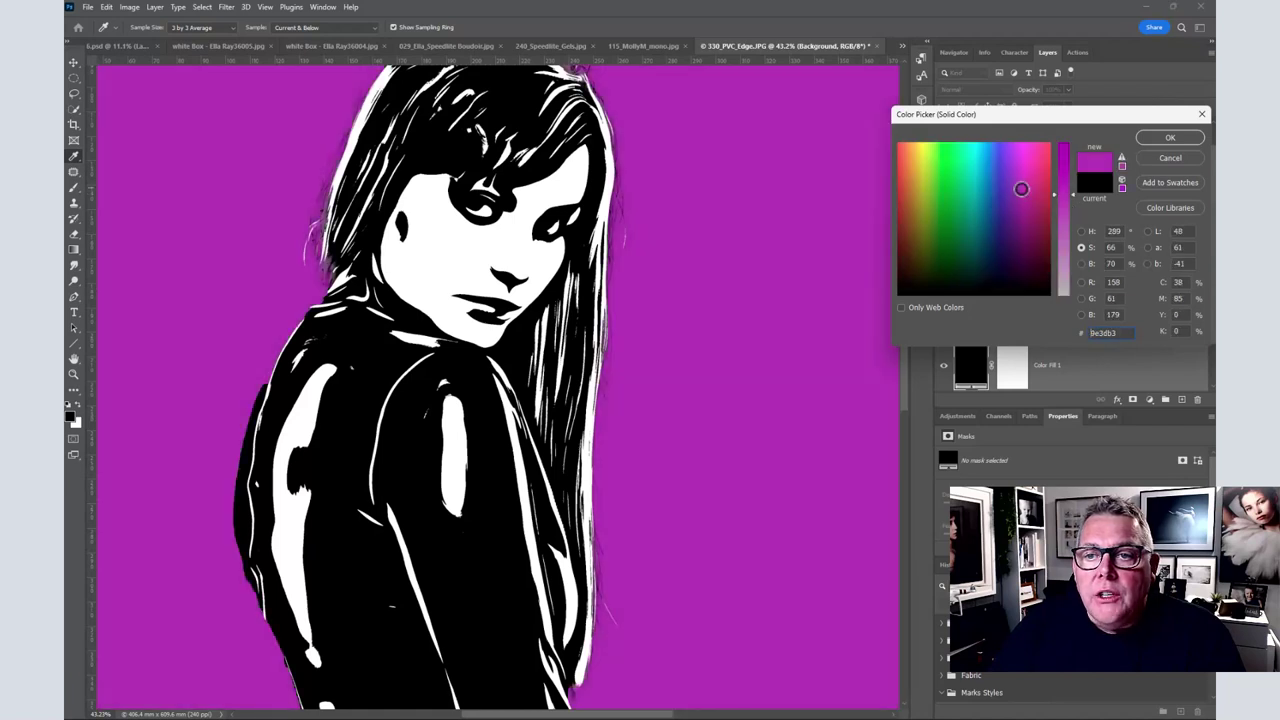
{"action": "left_click", "coordinate": [1170, 140]}
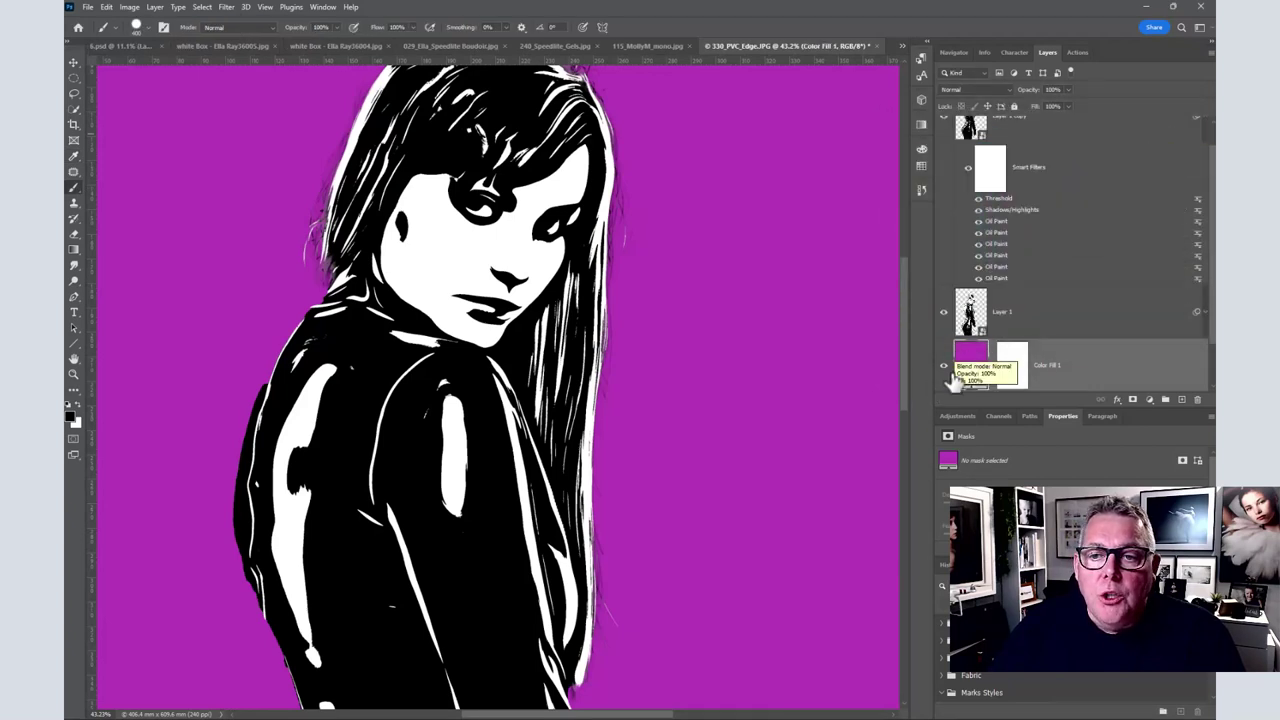
Step: Add a white layer mask to Layer 1 copy and stop recording the Screen Print 23 action
{"action": "scroll", "coordinate": [1078, 178], "scroll_direction": "up", "scroll_amount": 1}
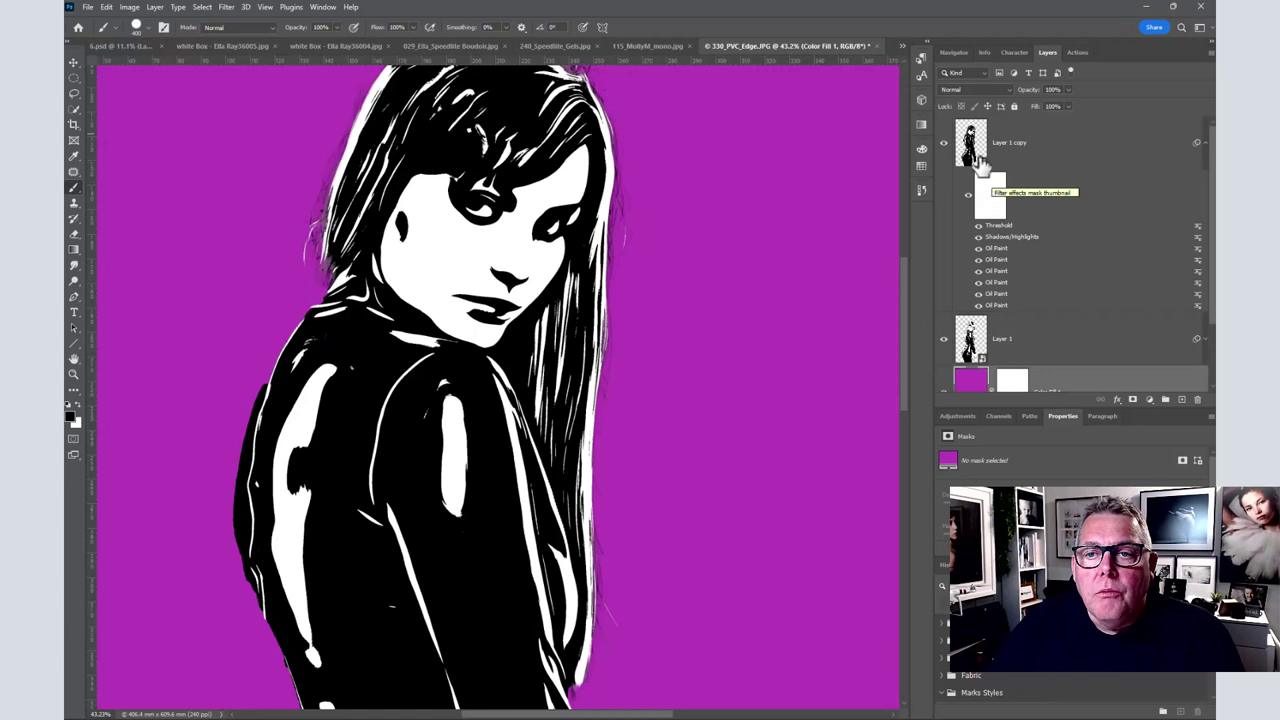
{"action": "left_click", "coordinate": [975, 150]}
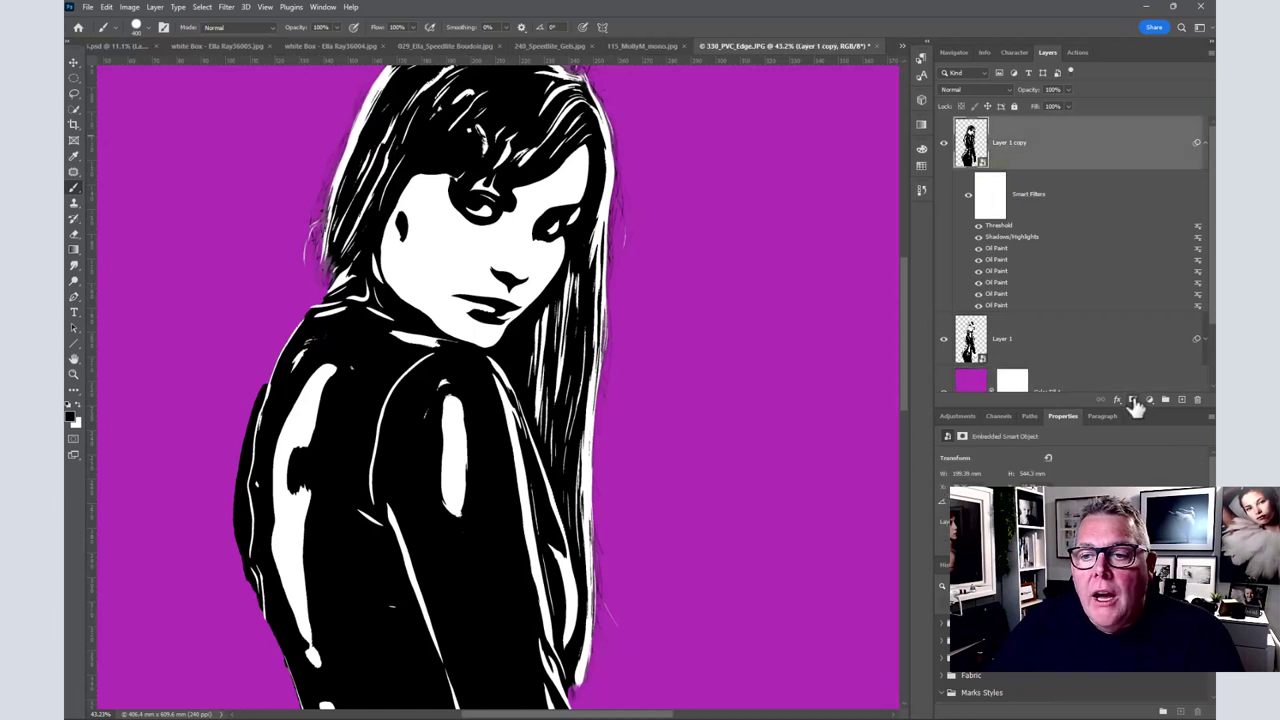
{"action": "left_click", "coordinate": [1133, 401]}
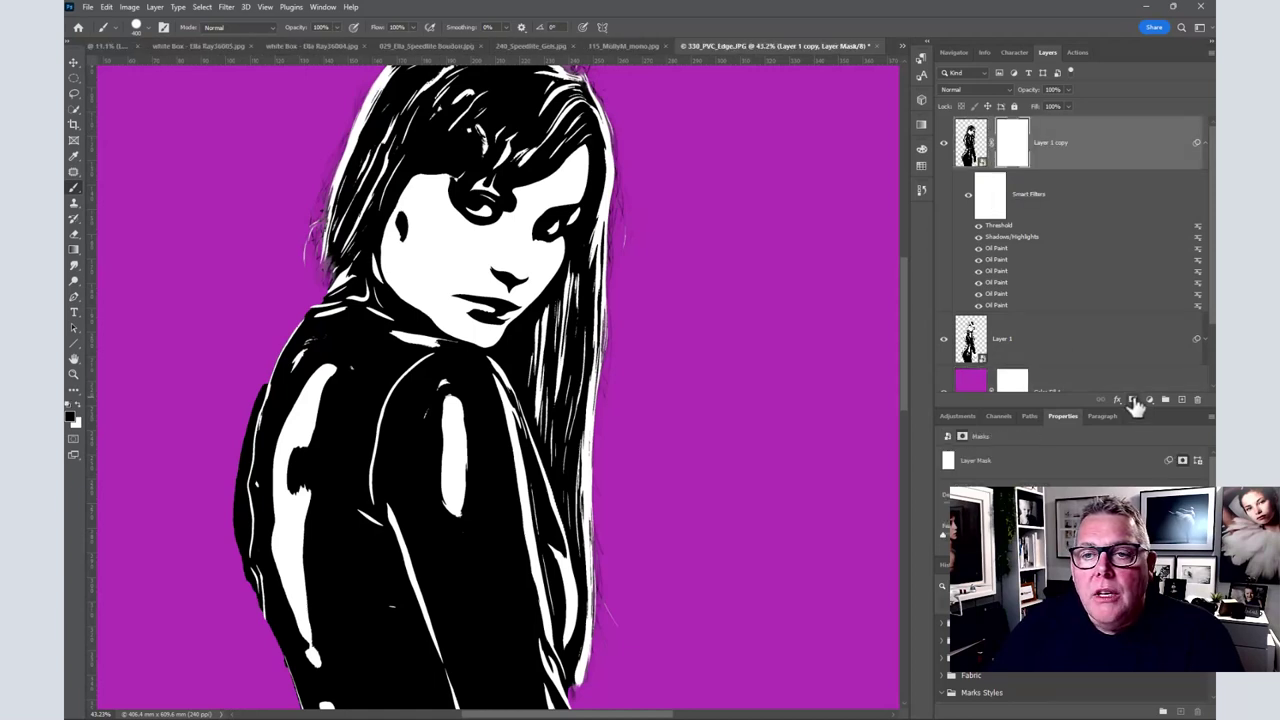
{"action": "left_click", "coordinate": [1078, 52]}
{"action": "left_click", "coordinate": [1108, 400]}
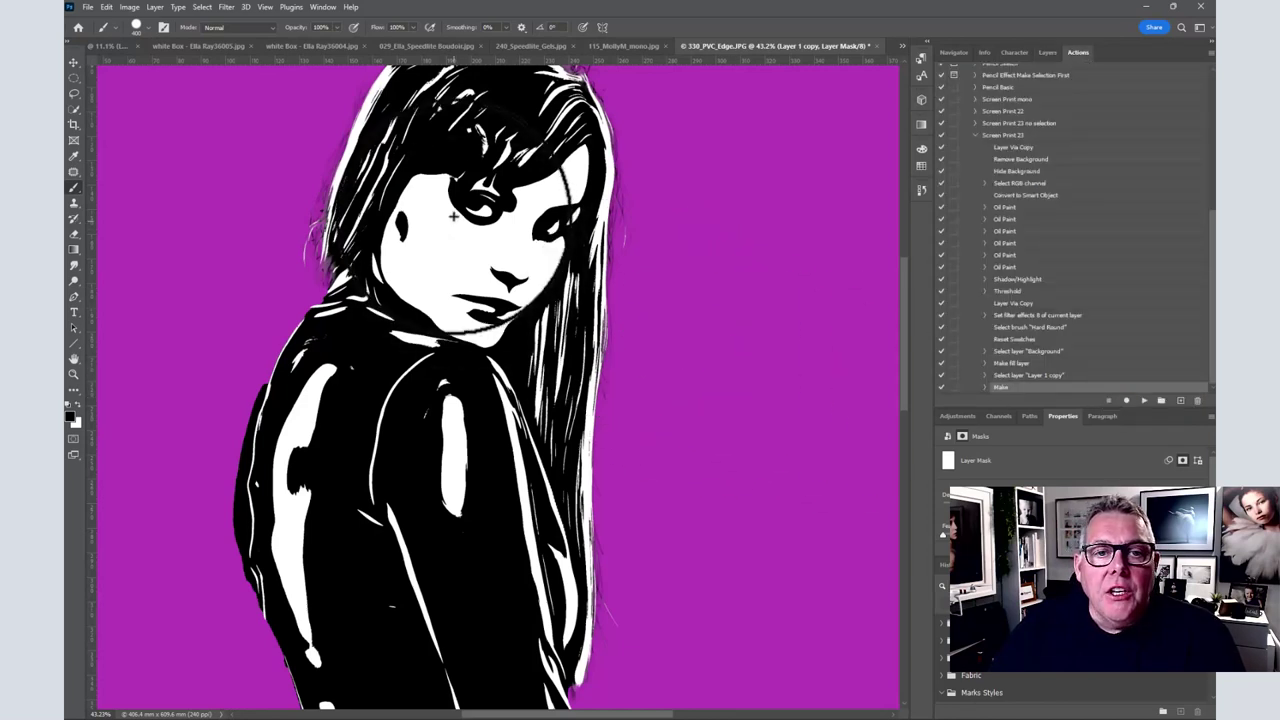
Step: Paint black on Layer 1 copy's mask over the hair and body to reveal the lighter Threshold layer beneath
{"action": "mouse_move", "coordinate": [466, 147]}
{"action": "left_mouse_down"}
{"action": "mouse_move", "coordinate": [414, 129]}
{"action": "mouse_move", "coordinate": [486, 29]}
{"action": "mouse_move", "coordinate": [465, 127]}
{"action": "left_mouse_up"}
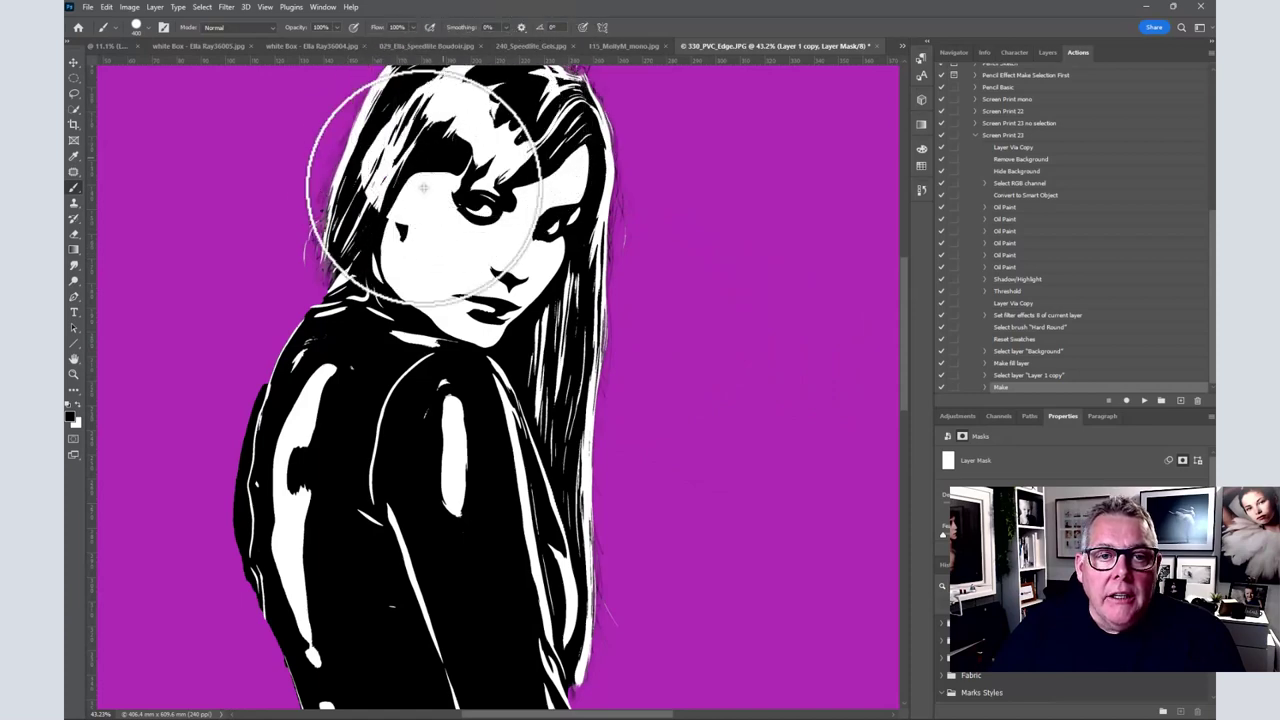
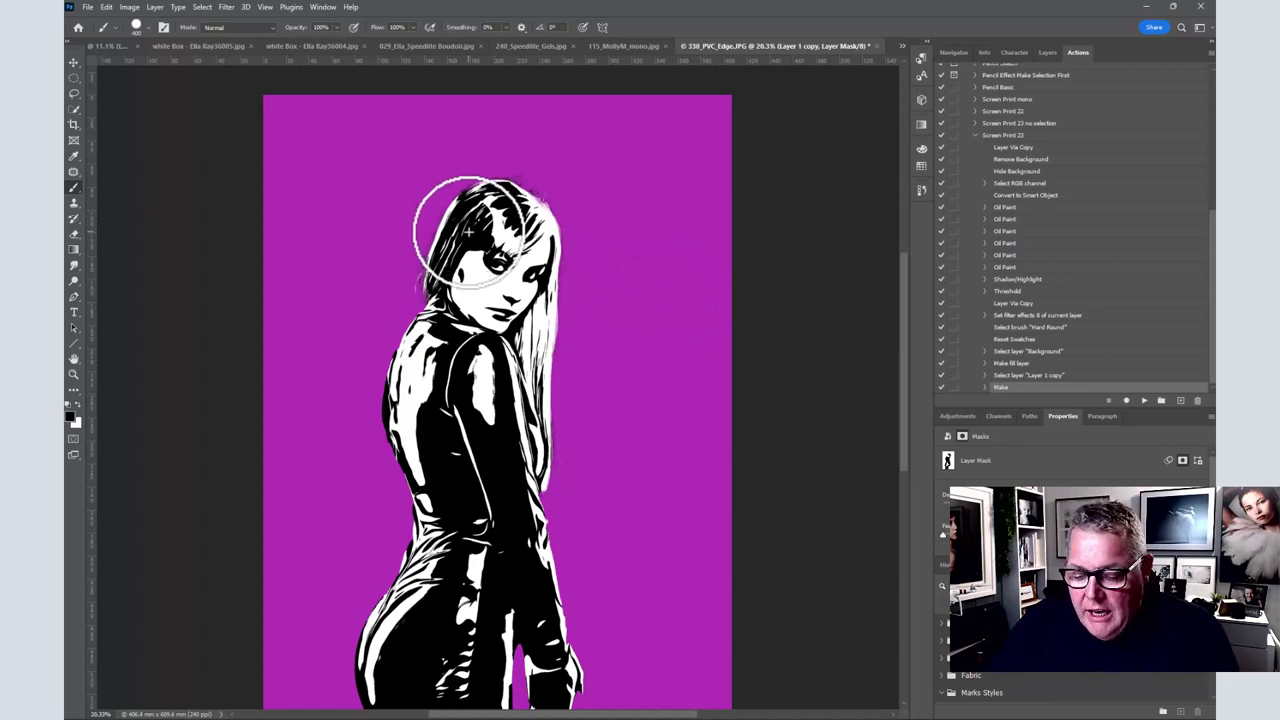
{"action": "mouse_move", "coordinate": [495, 230]}
{"action": "left_mouse_down"}
{"action": "mouse_move", "coordinate": [485, 197]}
{"action": "mouse_move", "coordinate": [450, 255]}
{"action": "left_mouse_up"}
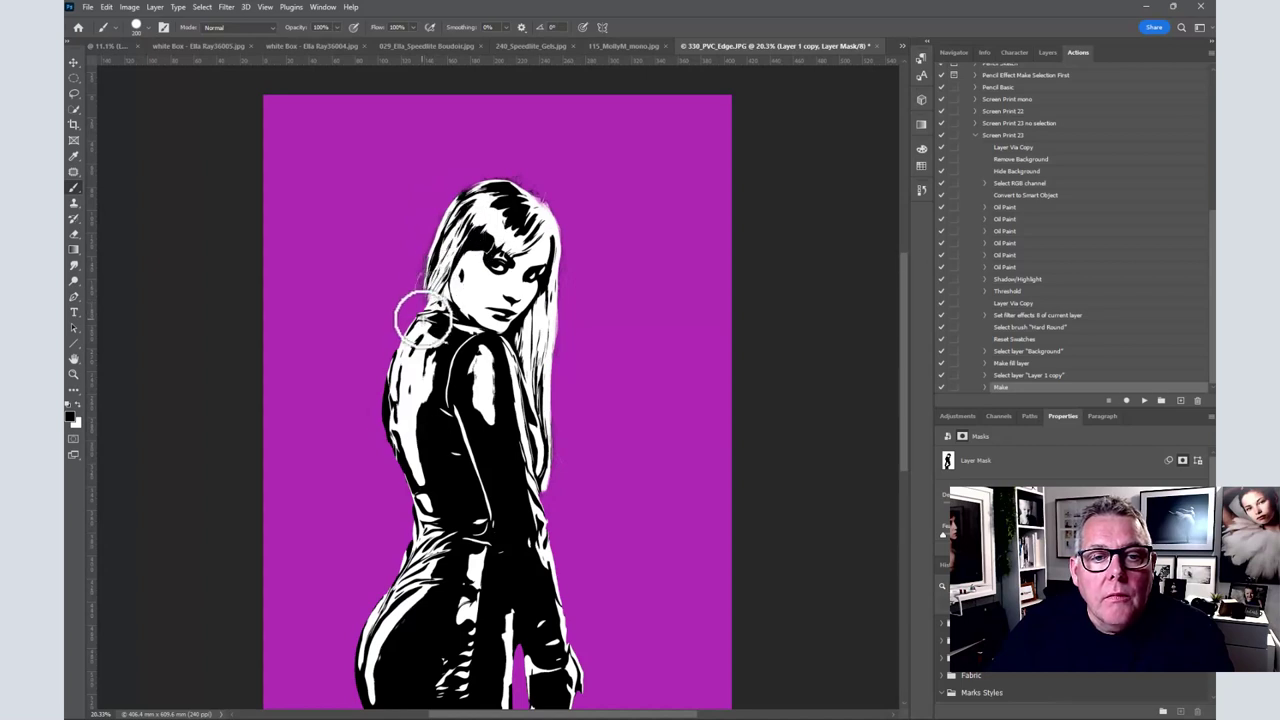
{"action": "scroll", "coordinate": [500, 440], "scroll_direction": "down", "scroll_amount": 3}
{"action": "mouse_move", "coordinate": [498, 383]}
{"action": "left_mouse_down"}
{"action": "mouse_move", "coordinate": [499, 439]}
{"action": "mouse_move", "coordinate": [508, 405]}
{"action": "left_mouse_up"}
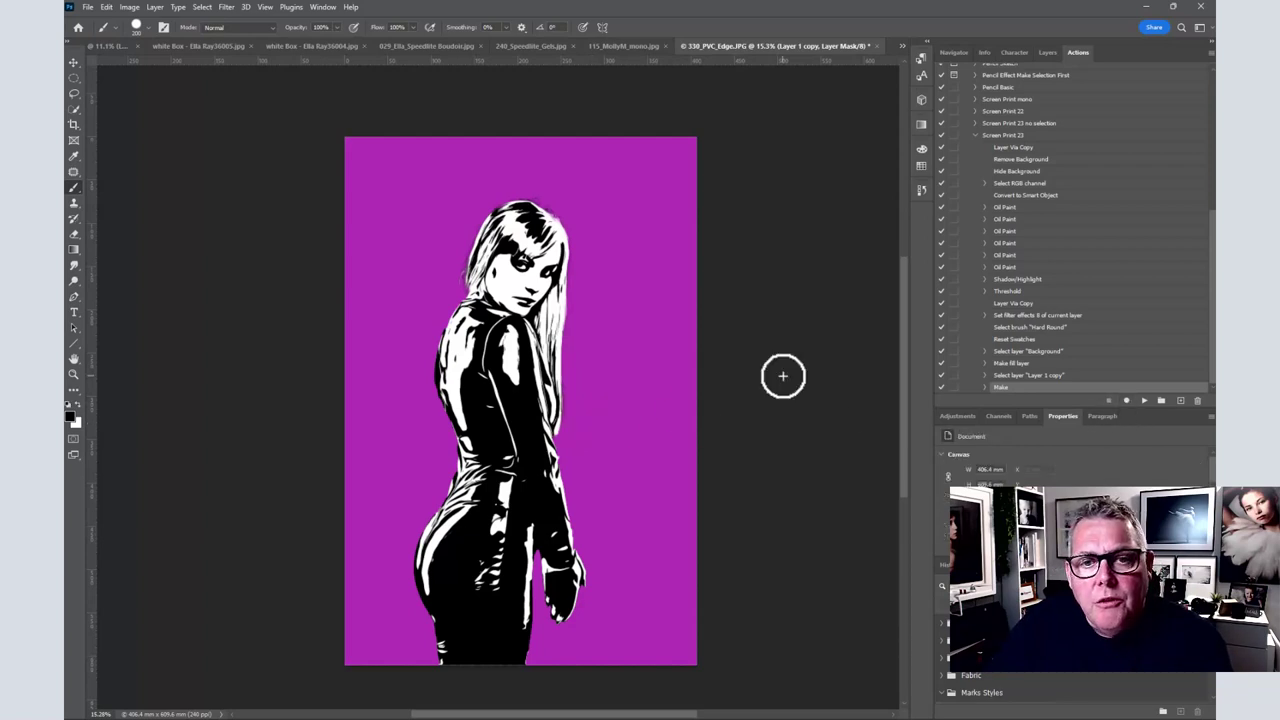
Step: Revert 330_PVC_Edge.JPG to its saved state and run the Screen Print 23 action in Button Mode
{"action": "key", "text": "F12"}
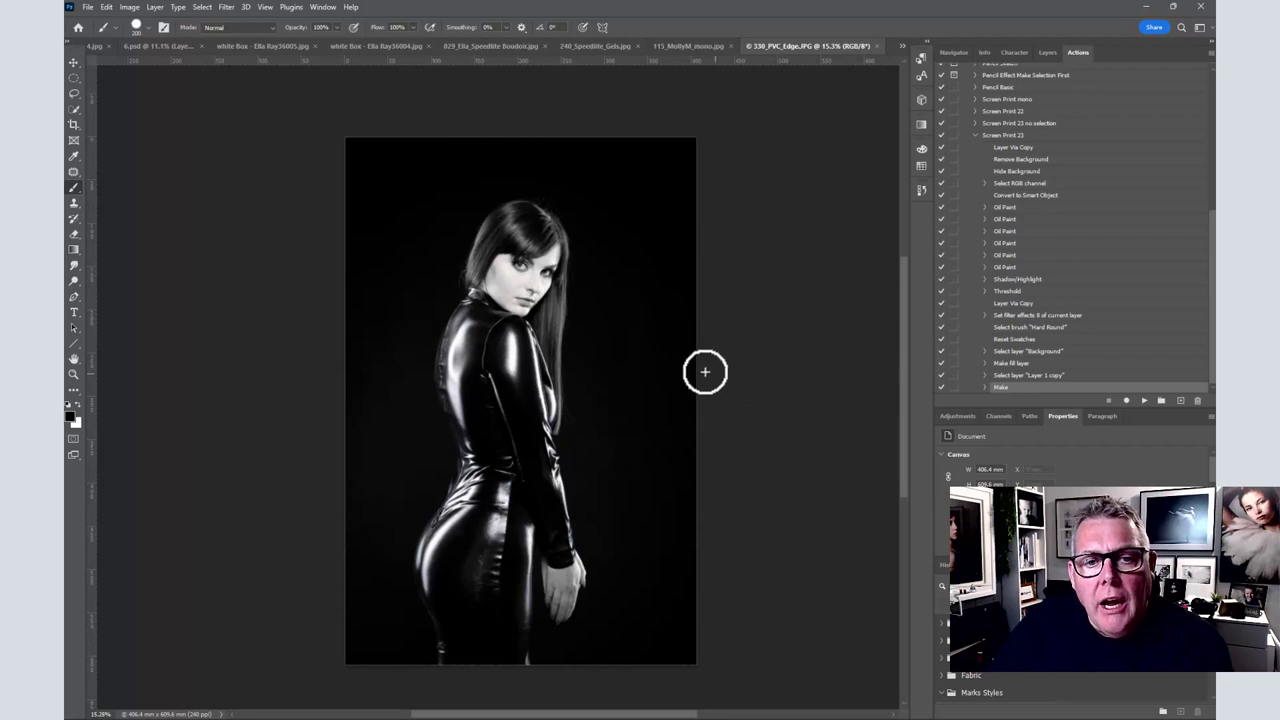
{"action": "left_click", "coordinate": [1076, 136]}
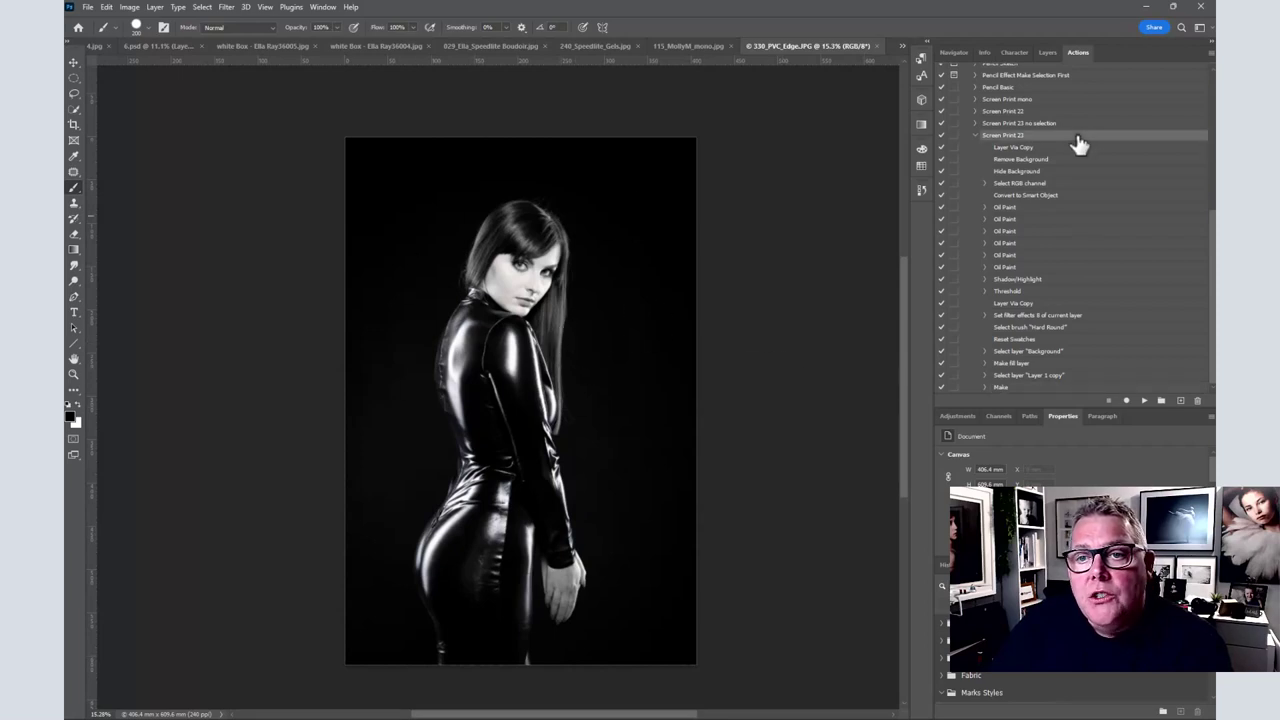
{"action": "left_click", "coordinate": [1210, 52]}
{"action": "left_click", "coordinate": [1178, 60]}
{"action": "scroll", "coordinate": [1110, 230], "scroll_direction": "down", "scroll_amount": 2}
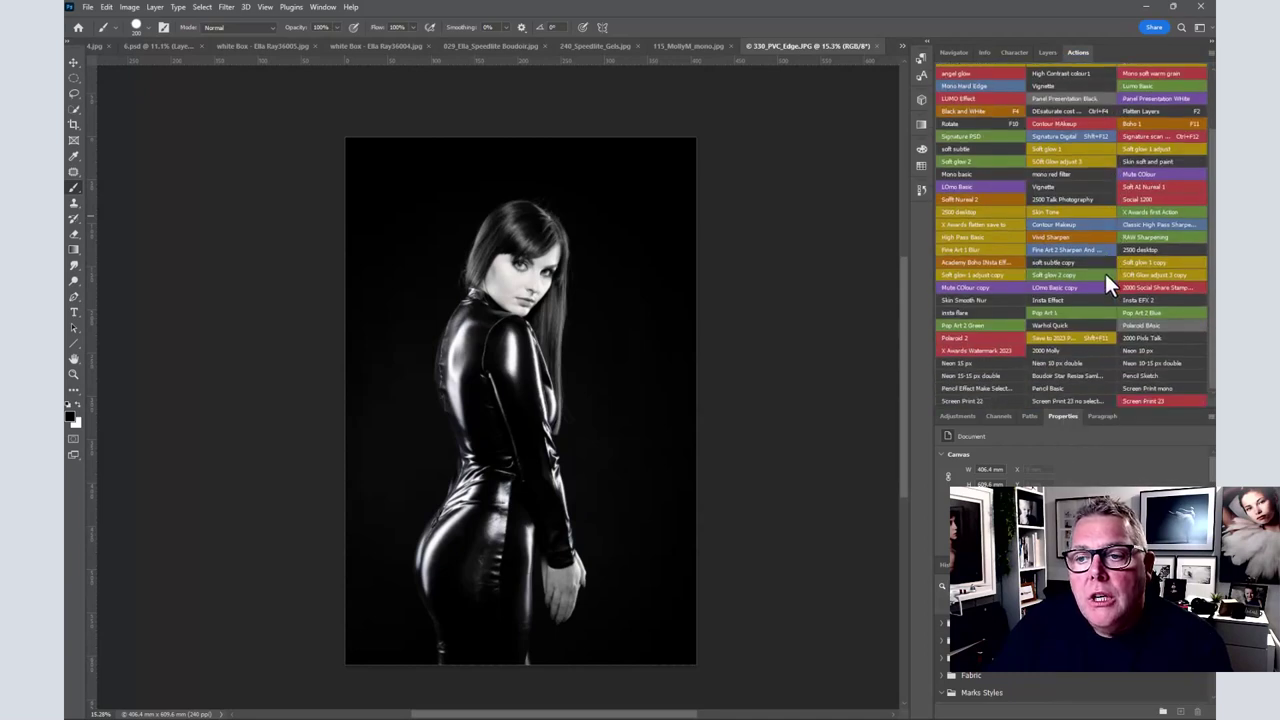
{"action": "left_click", "coordinate": [1141, 401]}
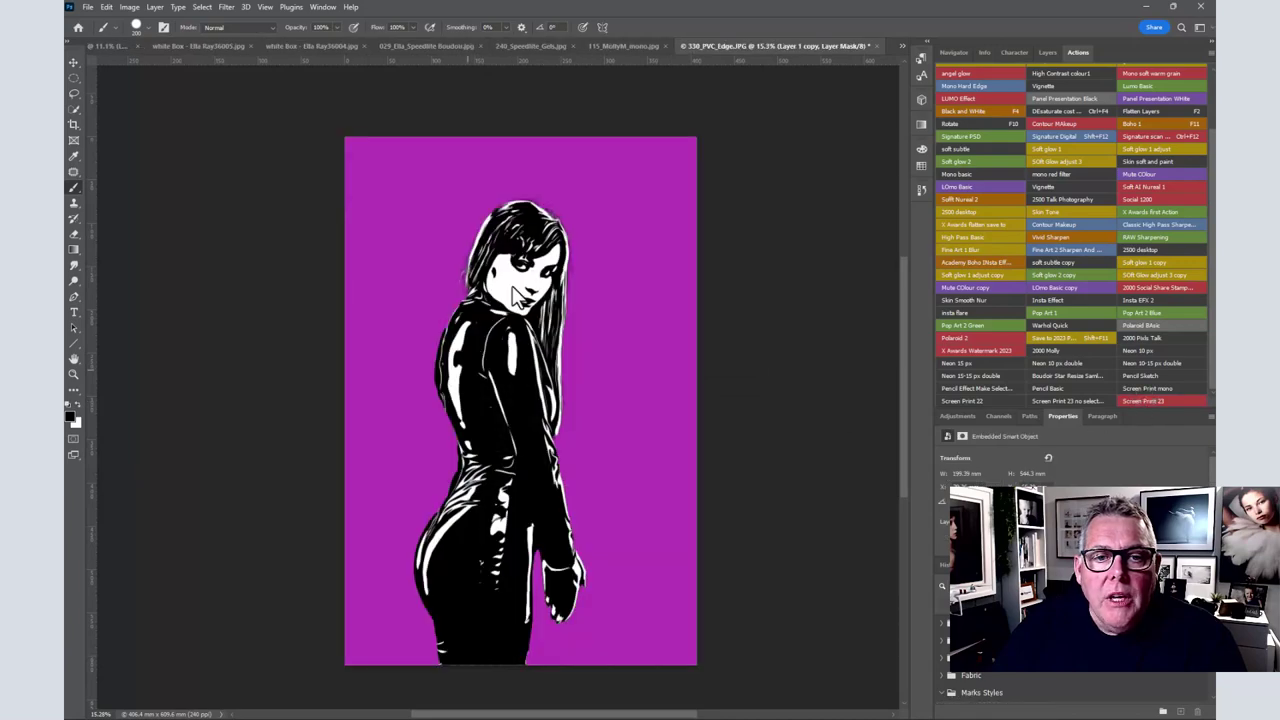
Step: Paint black on Layer 1 copy's mask over the hair and upper back to bring through the lighter layer's highlights
{"action": "scroll", "coordinate": [513, 285], "scroll_direction": "up", "scroll_amount": 3}
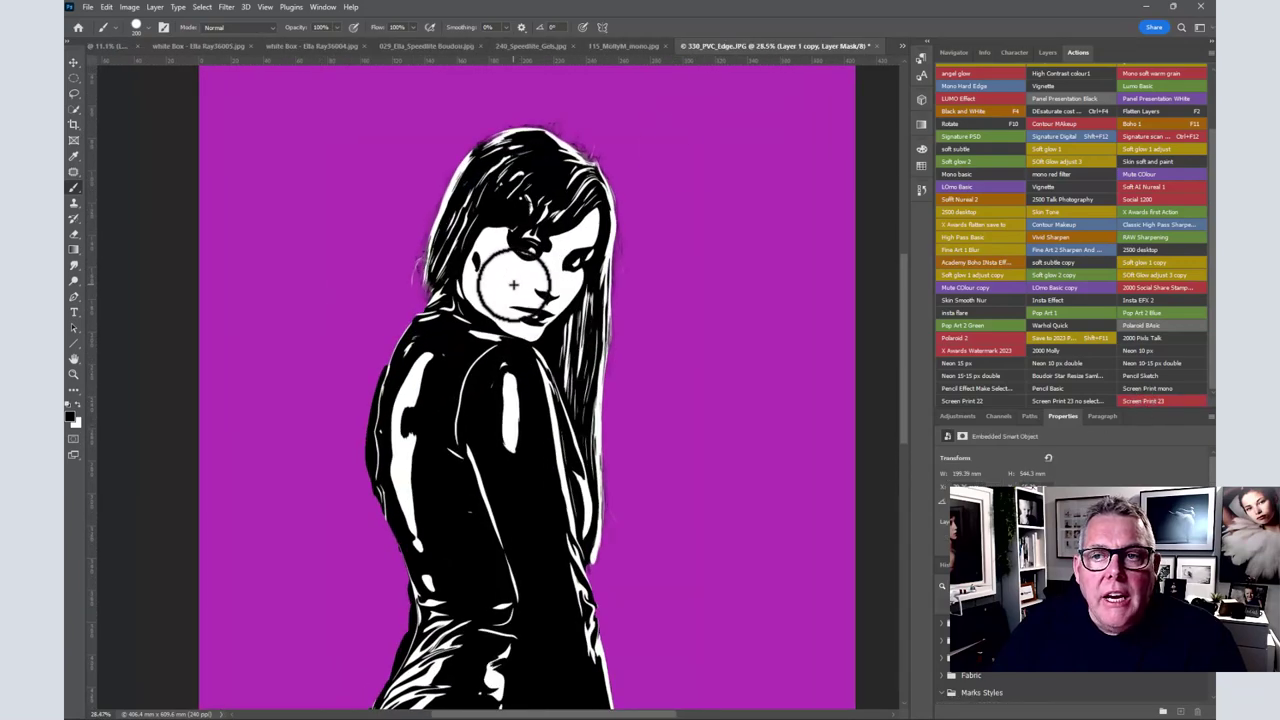
{"action": "left_click", "coordinate": [1046, 53]}
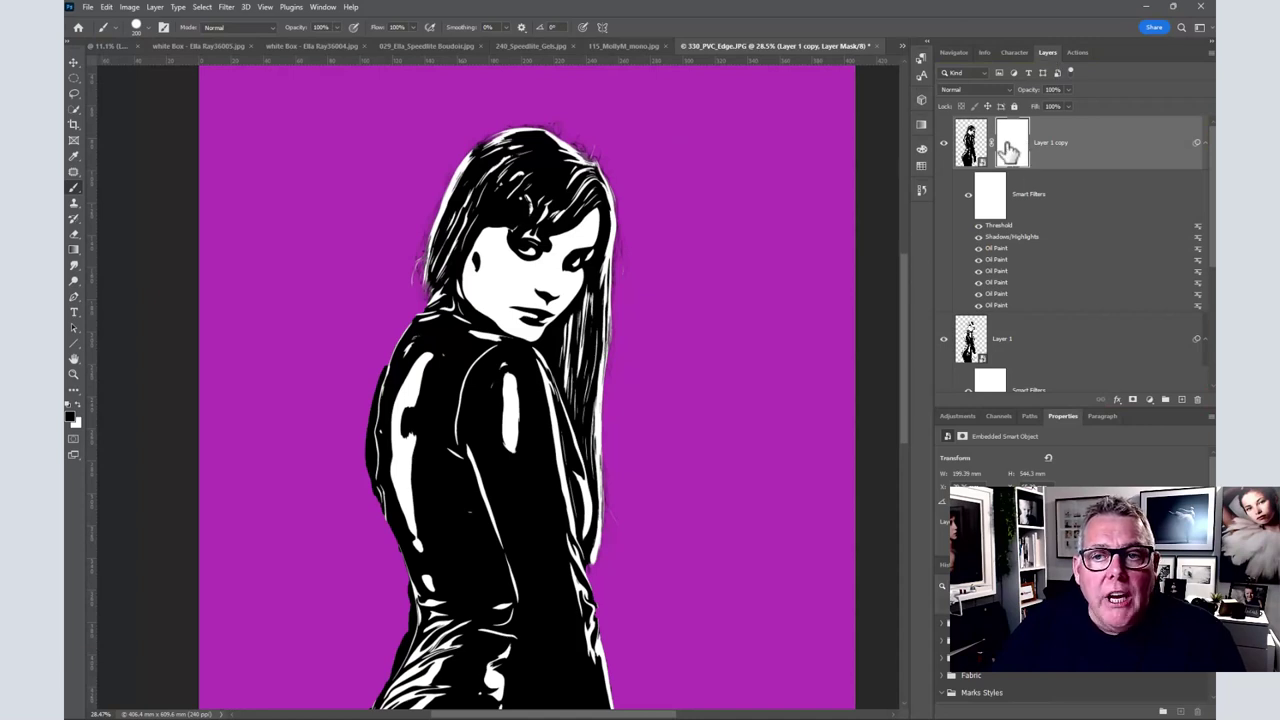
{"action": "mouse_move", "coordinate": [530, 245]}
{"action": "left_mouse_down"}
{"action": "mouse_move", "coordinate": [480, 276]}
{"action": "mouse_move", "coordinate": [468, 262]}
{"action": "mouse_move", "coordinate": [480, 180]}
{"action": "mouse_move", "coordinate": [525, 188]}
{"action": "mouse_move", "coordinate": [480, 140]}
{"action": "mouse_move", "coordinate": [429, 257]}
{"action": "mouse_move", "coordinate": [440, 335]}
{"action": "mouse_move", "coordinate": [470, 375]}
{"action": "mouse_move", "coordinate": [435, 390]}
{"action": "mouse_move", "coordinate": [430, 320]}
{"action": "mouse_move", "coordinate": [455, 375]}
{"action": "mouse_move", "coordinate": [425, 370]}
{"action": "mouse_move", "coordinate": [440, 315]}
{"action": "left_mouse_up"}
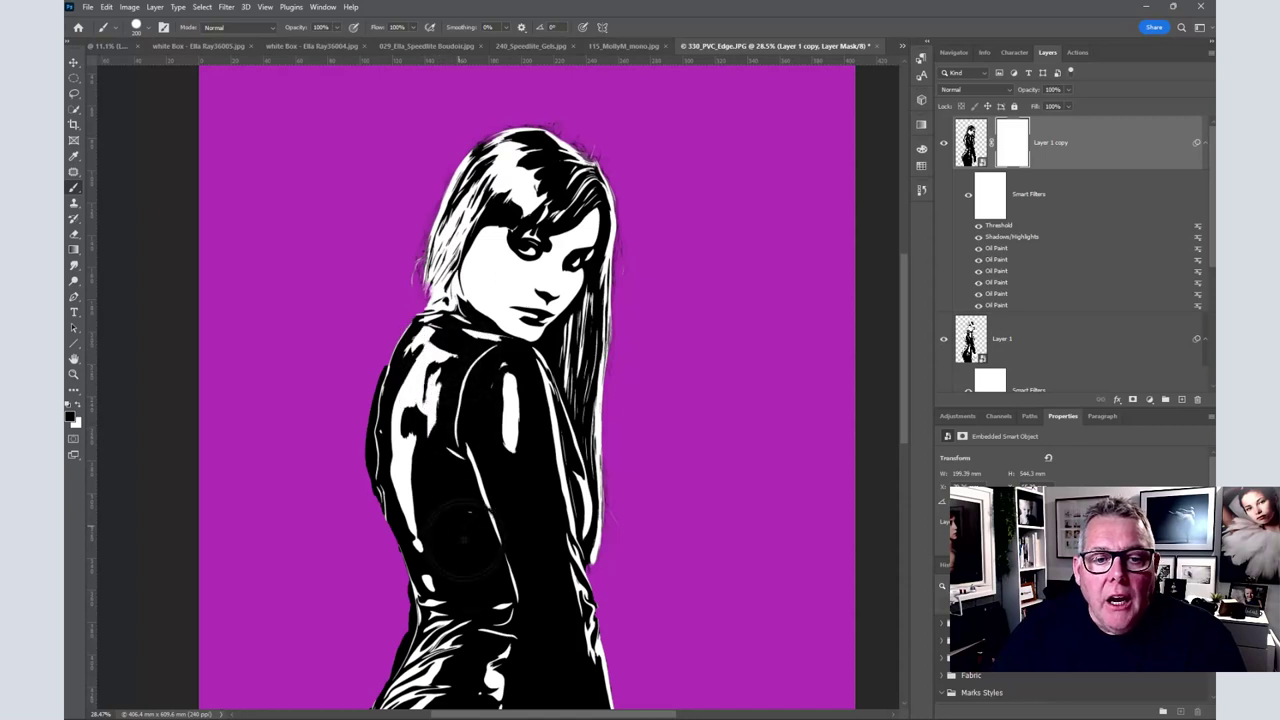
Step: Continue painting black on the mask over the waist, forearm, hips and thigh to bring out the suit's highlights
{"action": "scroll", "coordinate": [510, 655], "scroll_direction": "down", "scroll_amount": 5}
{"action": "mouse_move", "coordinate": [515, 400]}
{"action": "left_mouse_down"}
{"action": "mouse_move", "coordinate": [528, 457]}
{"action": "mouse_move", "coordinate": [490, 624]}
{"action": "left_mouse_up"}
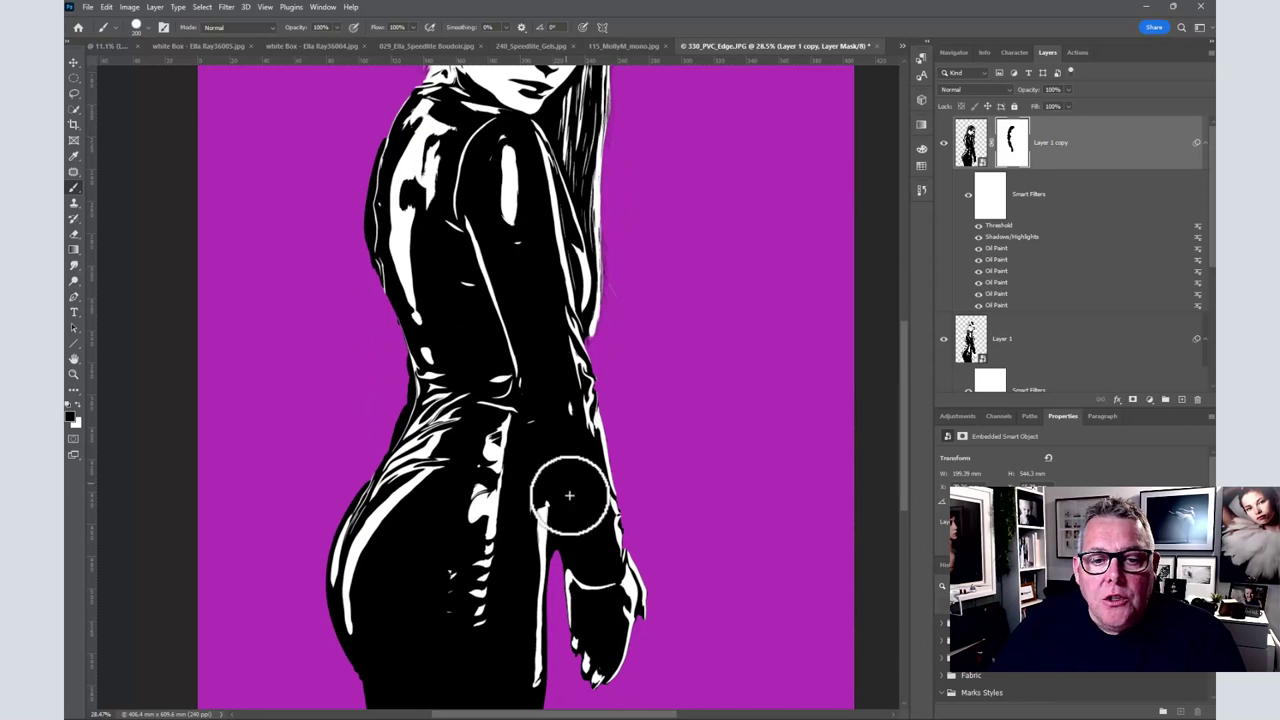
{"action": "left_click_drag", "start_coordinate": [480, 528], "coordinate": [443, 676]}
{"action": "mouse_move", "coordinate": [420, 600]}
{"action": "left_mouse_down"}
{"action": "mouse_move", "coordinate": [506, 451]}
{"action": "mouse_move", "coordinate": [470, 654]}
{"action": "mouse_move", "coordinate": [497, 619]}
{"action": "left_mouse_up"}
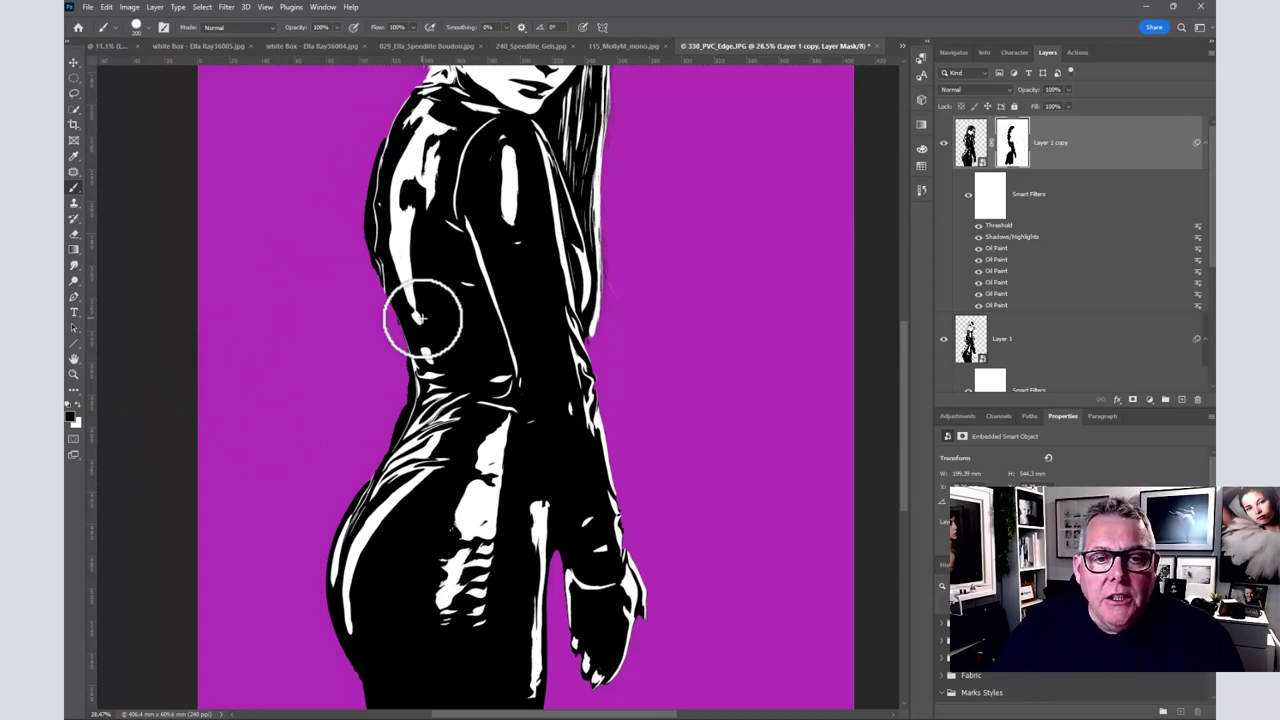
{"action": "scroll", "coordinate": [445, 251], "scroll_direction": "down", "scroll_amount": 2}
{"action": "scroll", "coordinate": [449, 250], "scroll_direction": "up", "scroll_amount": 3}
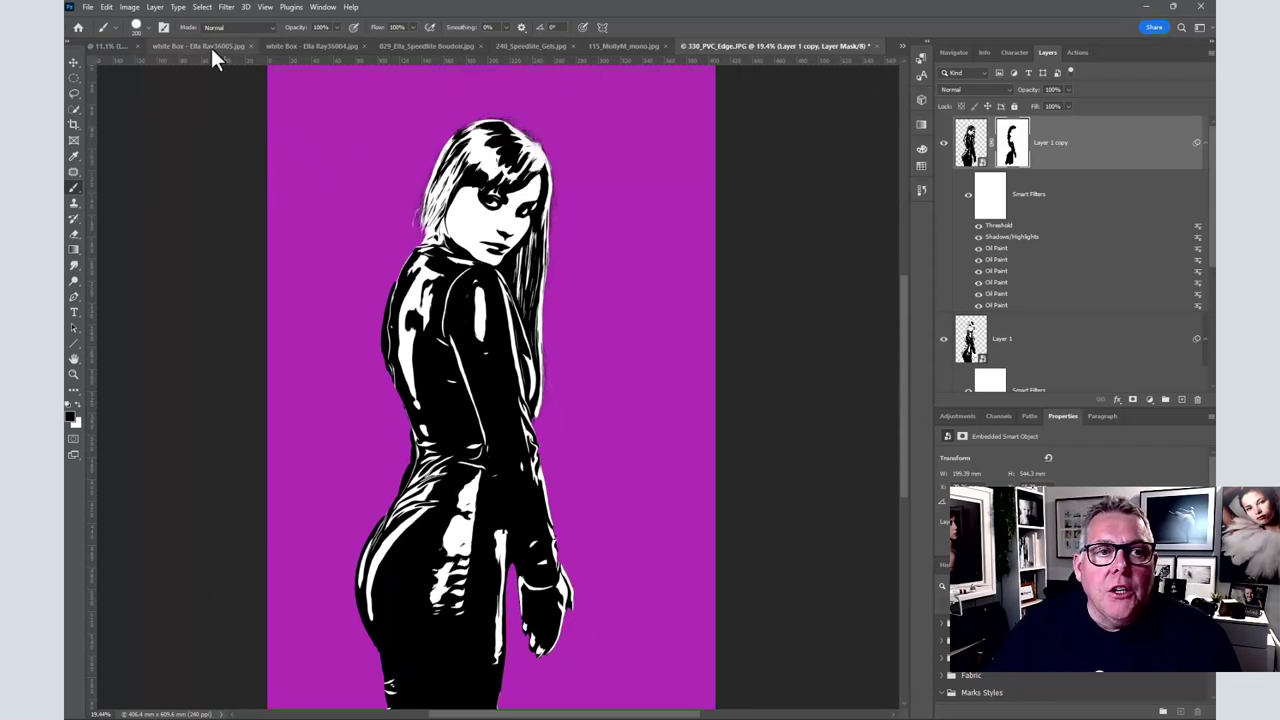
Step: Close the green and purple feathered portrait document without saving its changes
{"action": "left_click", "coordinate": [112, 46]}
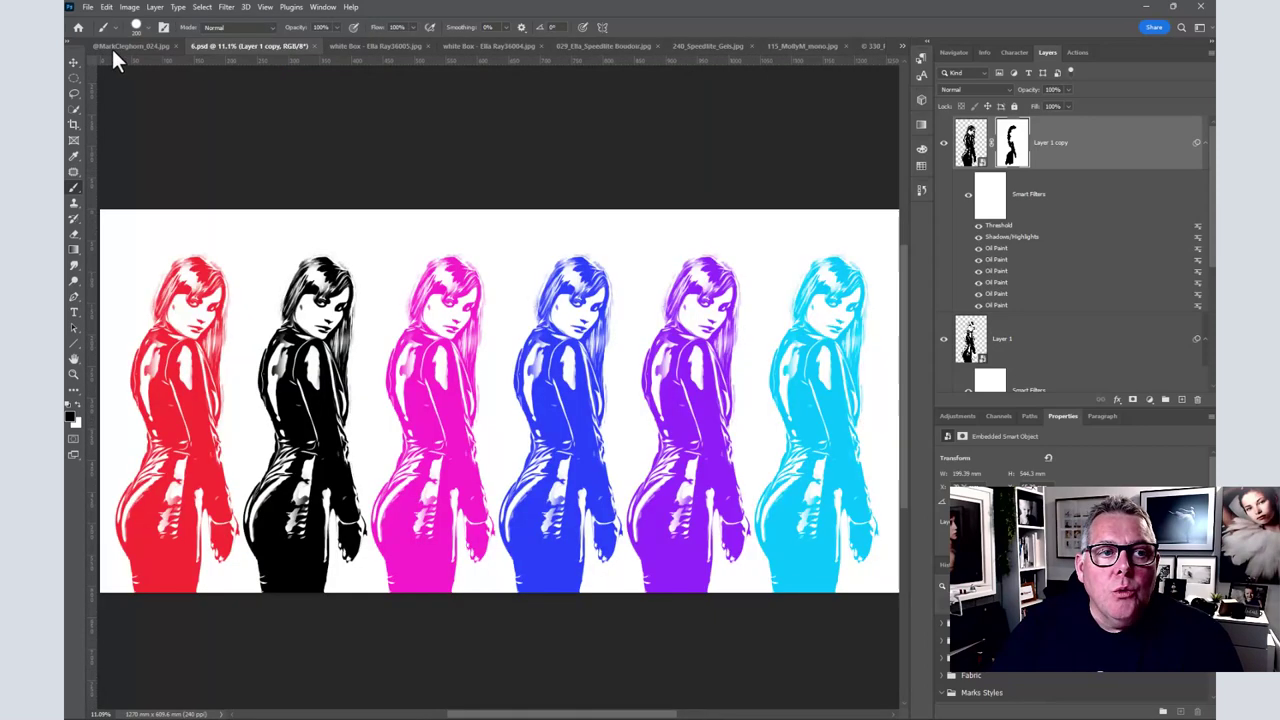
{"action": "left_click", "coordinate": [176, 46]}
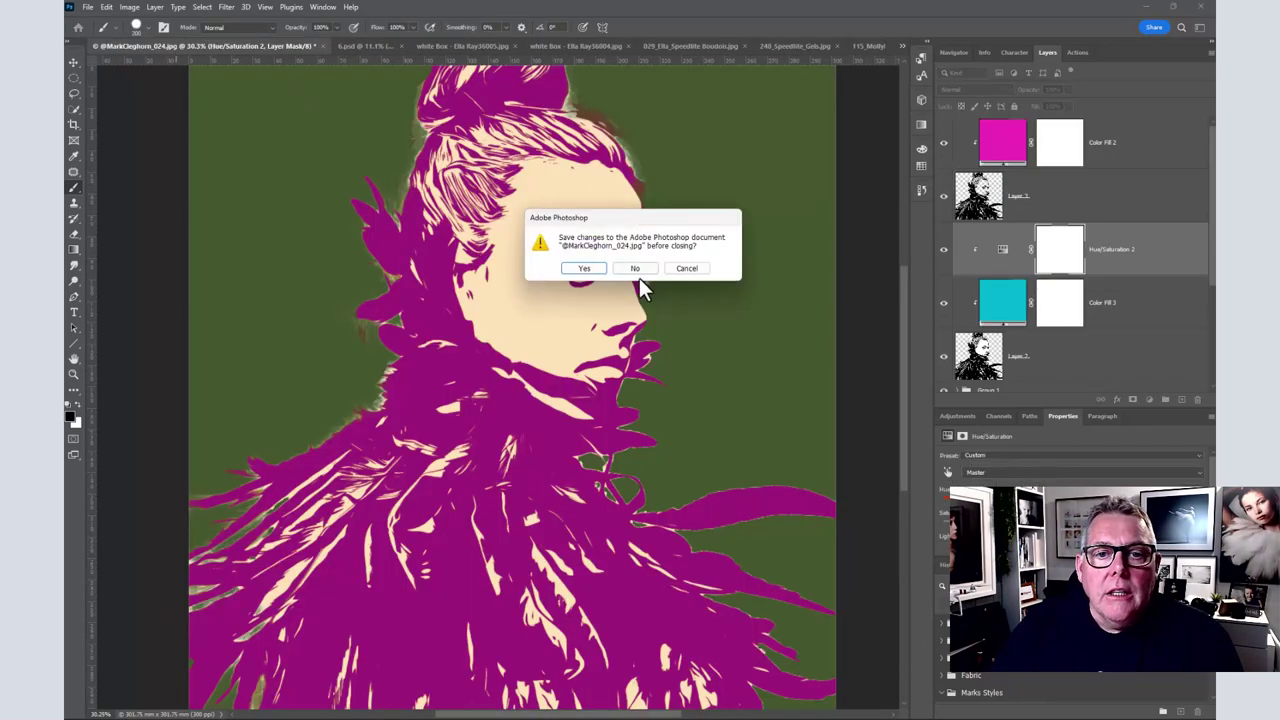
{"action": "left_click", "coordinate": [634, 271]}
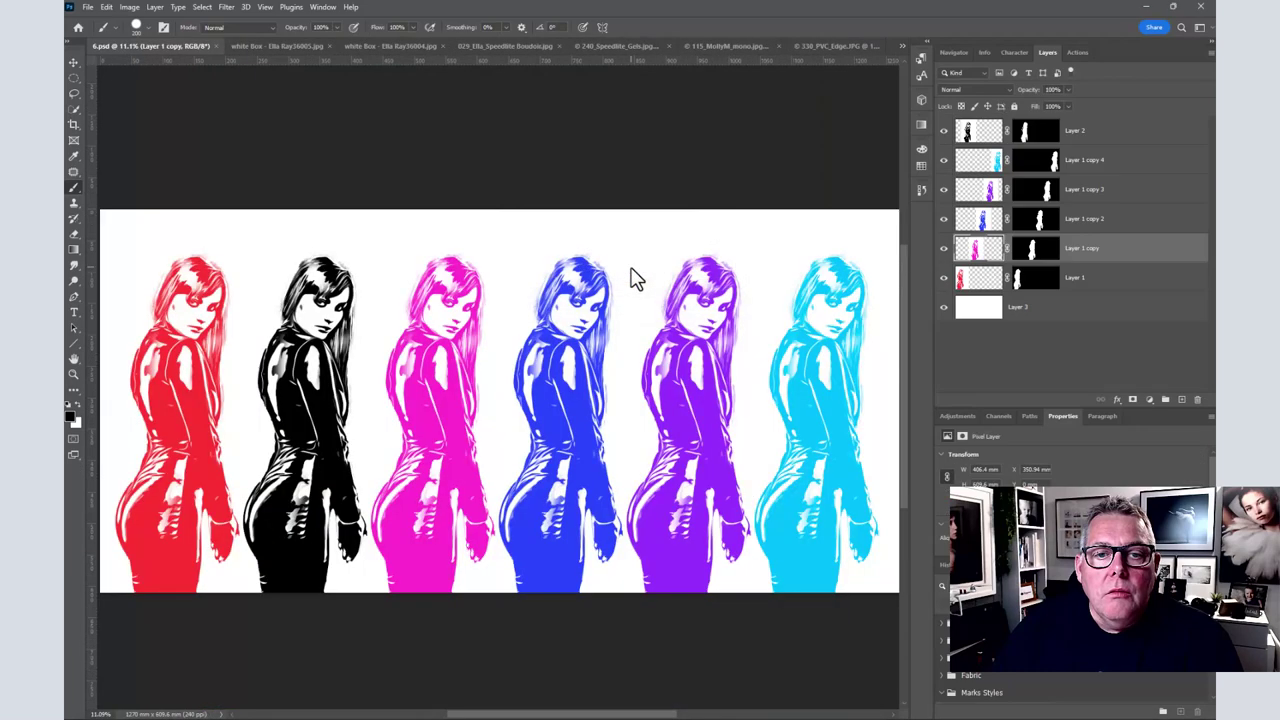
Step: Switch to the Speedlite Boudoir image, revert it to its saved state and run the Screen Print 23 action on it
{"action": "left_click", "coordinate": [248, 47]}
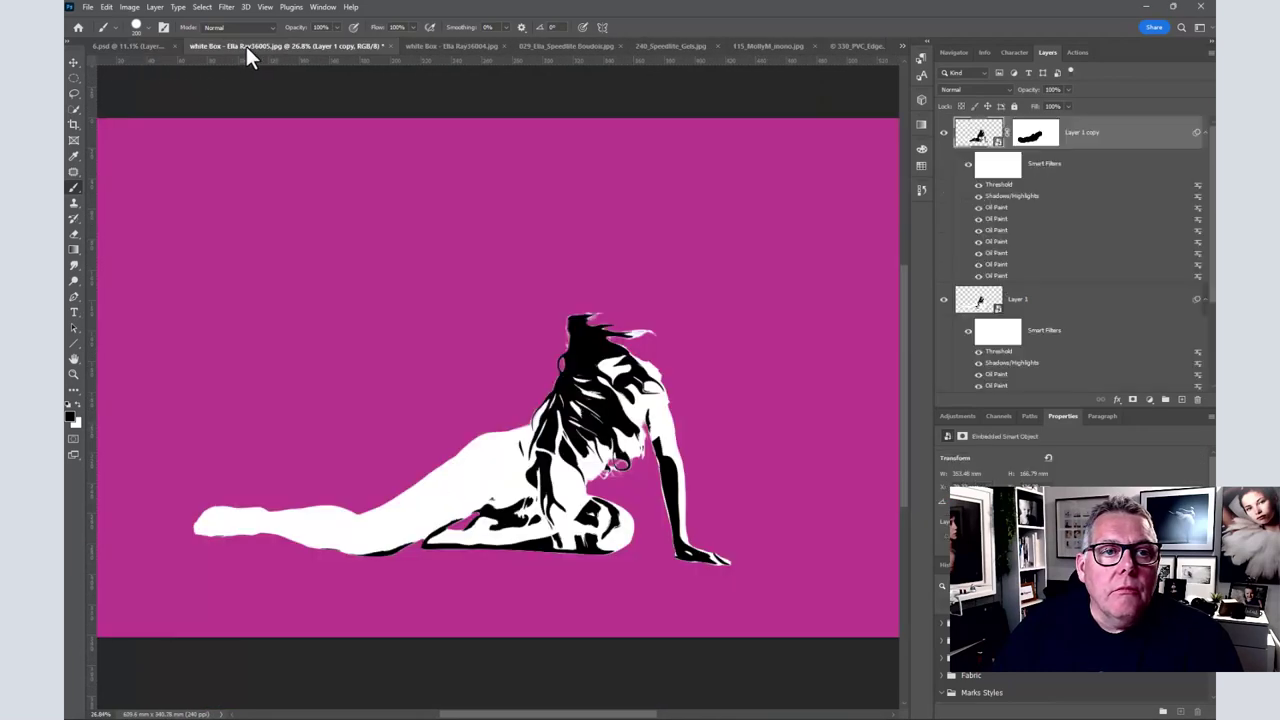
{"action": "left_click", "coordinate": [437, 46]}
{"action": "left_click", "coordinate": [555, 47]}
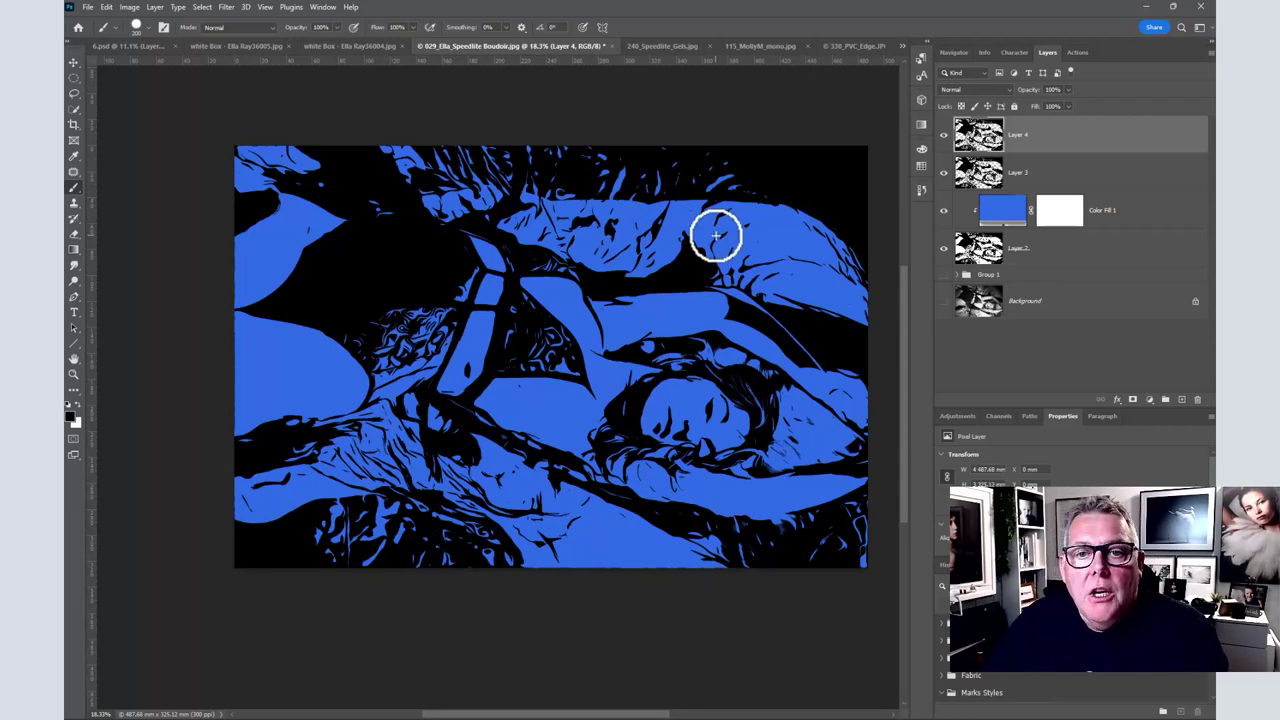
{"action": "key", "text": "F12"}
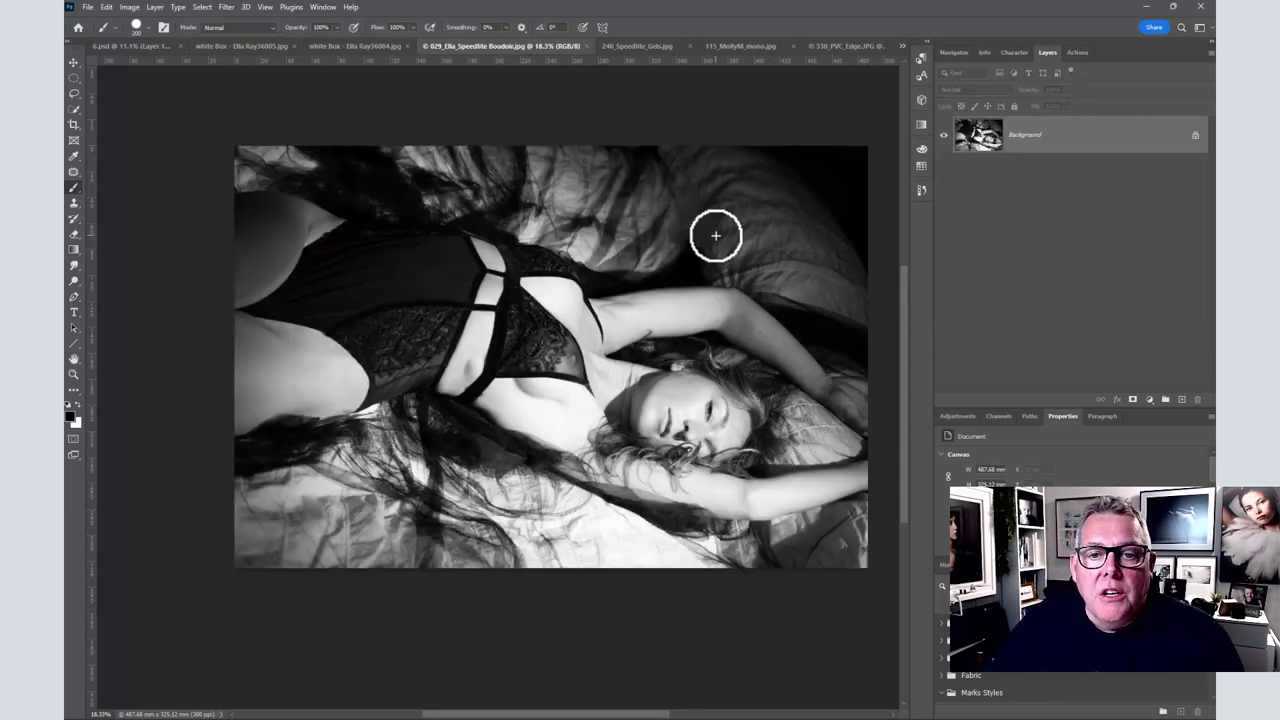
{"action": "left_click", "coordinate": [1085, 53]}
{"action": "left_click", "coordinate": [1172, 401]}
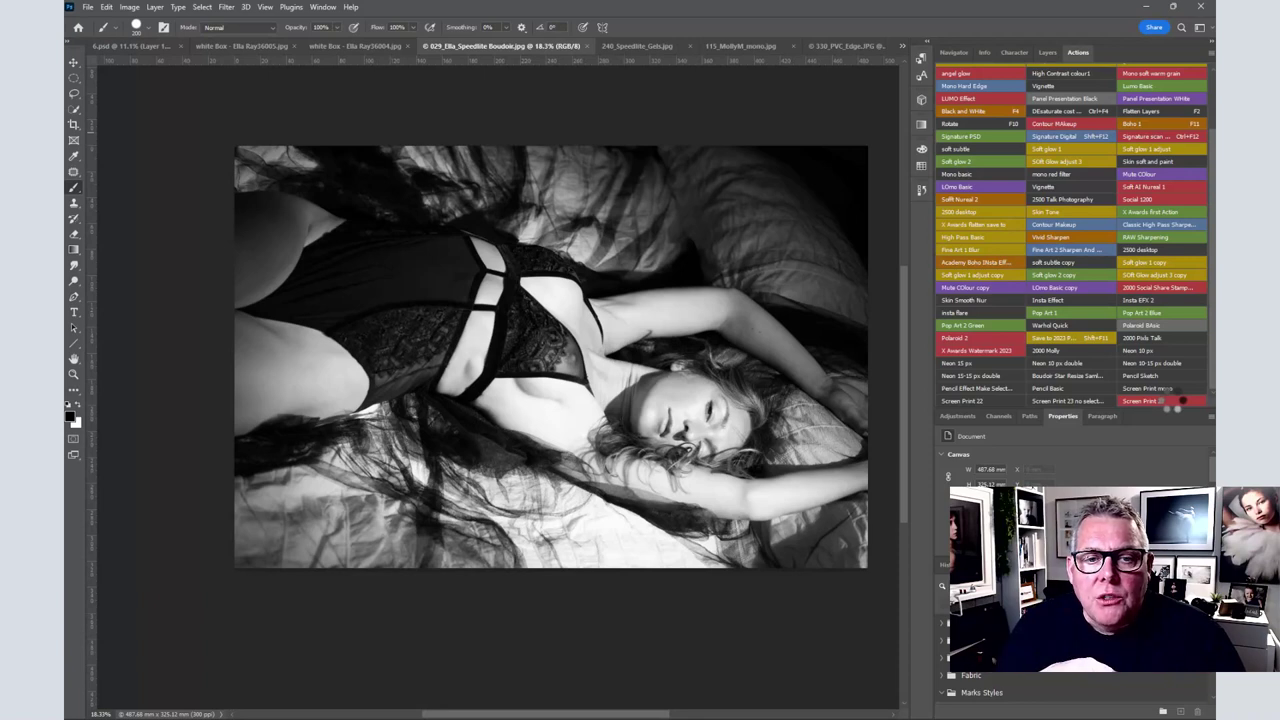
{"action": "left_click", "coordinate": [1178, 401]}
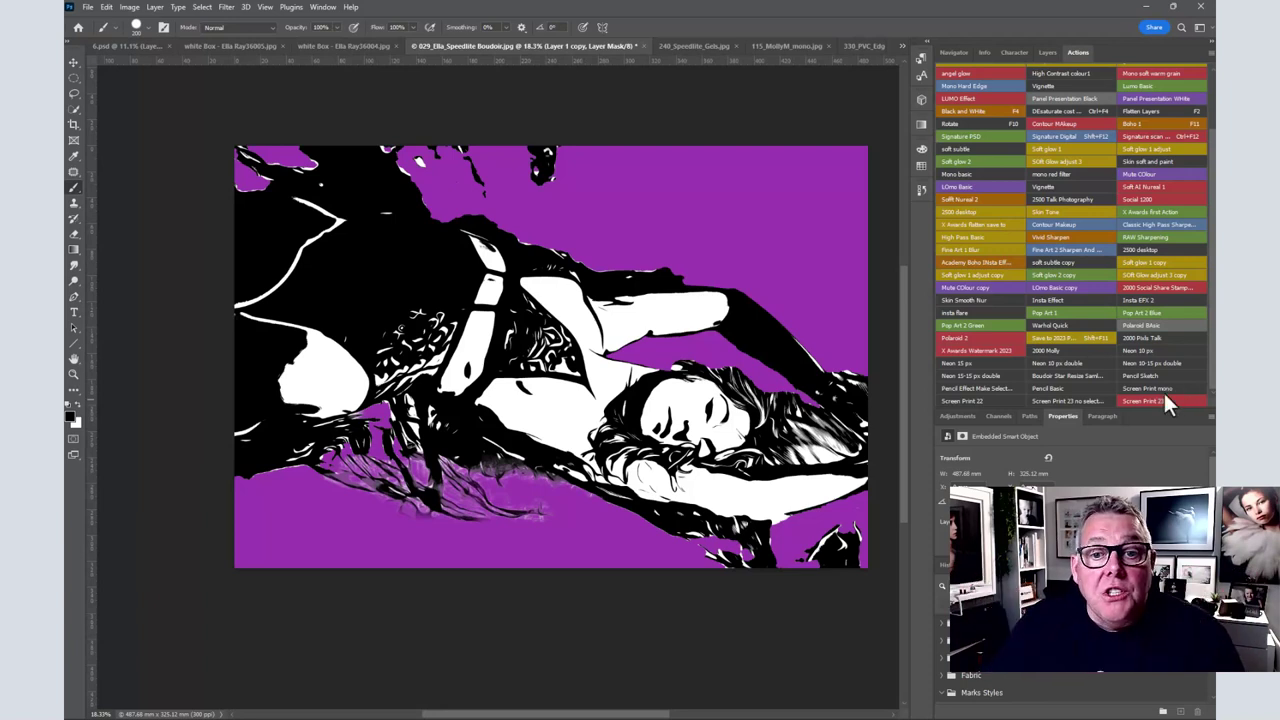
Step: Paint black on Layer 1 copy's mask over the model's hair and thighs to bring through the lighter layer
{"action": "mouse_move", "coordinate": [714, 372]}
{"action": "left_mouse_down"}
{"action": "mouse_move", "coordinate": [740, 406]}
{"action": "mouse_move", "coordinate": [735, 391]}
{"action": "mouse_move", "coordinate": [810, 456]}
{"action": "mouse_move", "coordinate": [780, 446]}
{"action": "mouse_move", "coordinate": [705, 476]}
{"action": "mouse_move", "coordinate": [788, 446]}
{"action": "mouse_move", "coordinate": [805, 421]}
{"action": "mouse_move", "coordinate": [780, 411]}
{"action": "mouse_move", "coordinate": [775, 441]}
{"action": "mouse_move", "coordinate": [782, 404]}
{"action": "mouse_move", "coordinate": [820, 416]}
{"action": "mouse_move", "coordinate": [782, 413]}
{"action": "mouse_move", "coordinate": [807, 419]}
{"action": "mouse_move", "coordinate": [809, 444]}
{"action": "mouse_move", "coordinate": [855, 436]}
{"action": "left_mouse_up"}
{"action": "key", "text": "x"}
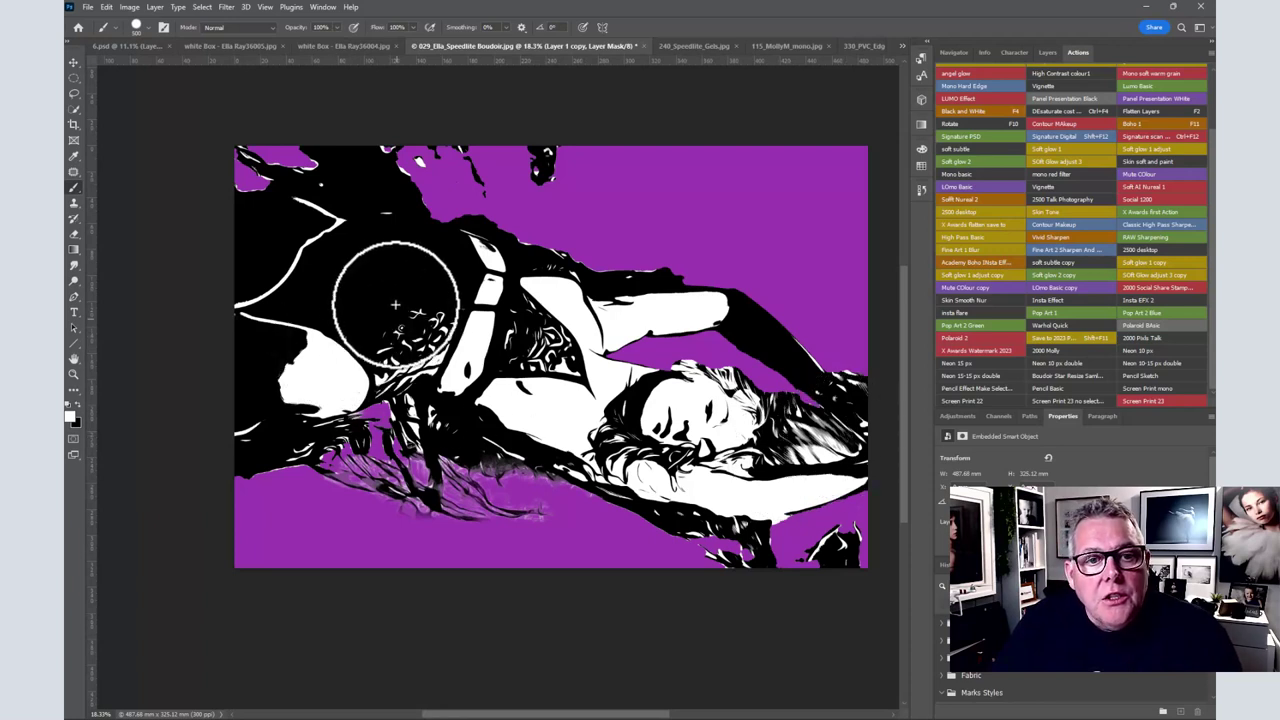
{"action": "key", "text": "x"}
{"action": "mouse_move", "coordinate": [320, 257]}
{"action": "left_mouse_down"}
{"action": "mouse_move", "coordinate": [251, 306]}
{"action": "mouse_move", "coordinate": [277, 334]}
{"action": "mouse_move", "coordinate": [255, 400]}
{"action": "mouse_move", "coordinate": [243, 371]}
{"action": "mouse_move", "coordinate": [286, 223]}
{"action": "mouse_move", "coordinate": [249, 214]}
{"action": "mouse_move", "coordinate": [212, 247]}
{"action": "left_mouse_up"}
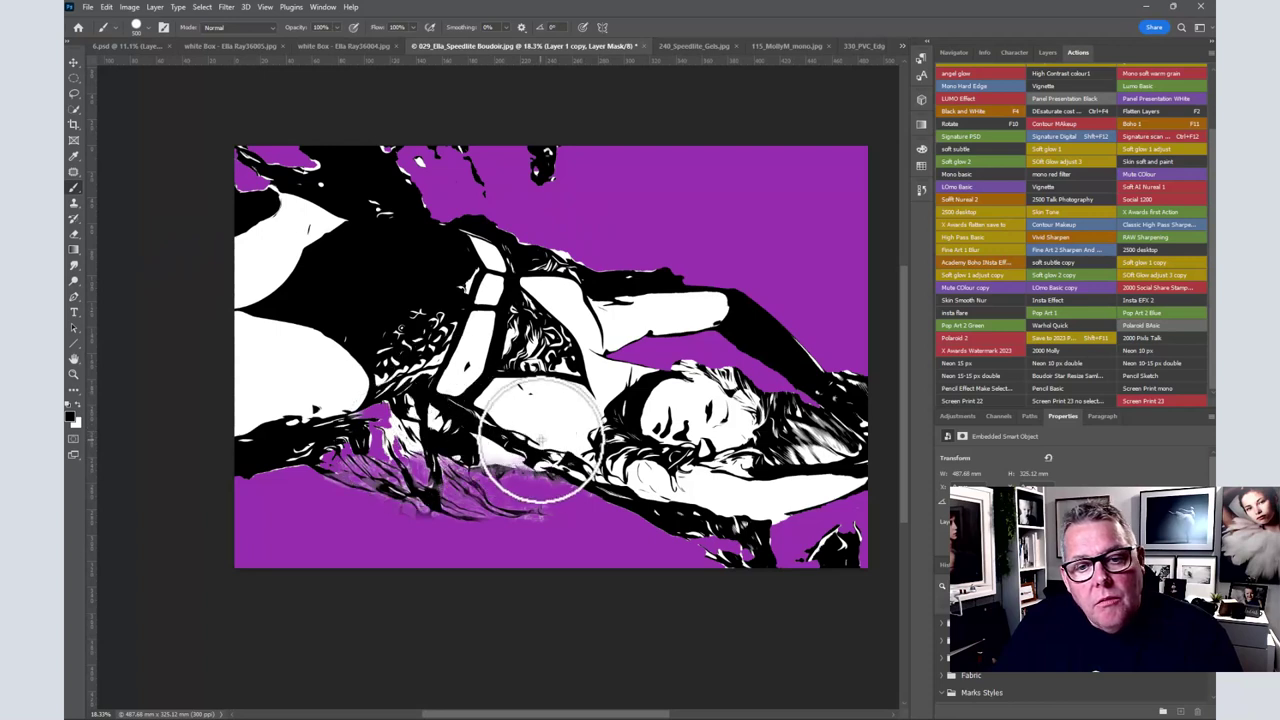
Step: Paint white on the mask with a smaller brush along the dark area beneath the model's lower arm
{"action": "key", "text": "x"}
{"action": "key", "text": "bracketleft"}
{"action": "key", "text": "bracketleft"}
{"action": "key", "text": "bracketleft"}
{"action": "mouse_move", "coordinate": [664, 520]}
{"action": "left_mouse_down"}
{"action": "mouse_move", "coordinate": [830, 555]}
{"action": "mouse_move", "coordinate": [783, 522]}
{"action": "mouse_move", "coordinate": [761, 527]}
{"action": "mouse_move", "coordinate": [791, 521]}
{"action": "mouse_move", "coordinate": [749, 545]}
{"action": "mouse_move", "coordinate": [745, 513]}
{"action": "left_mouse_up"}
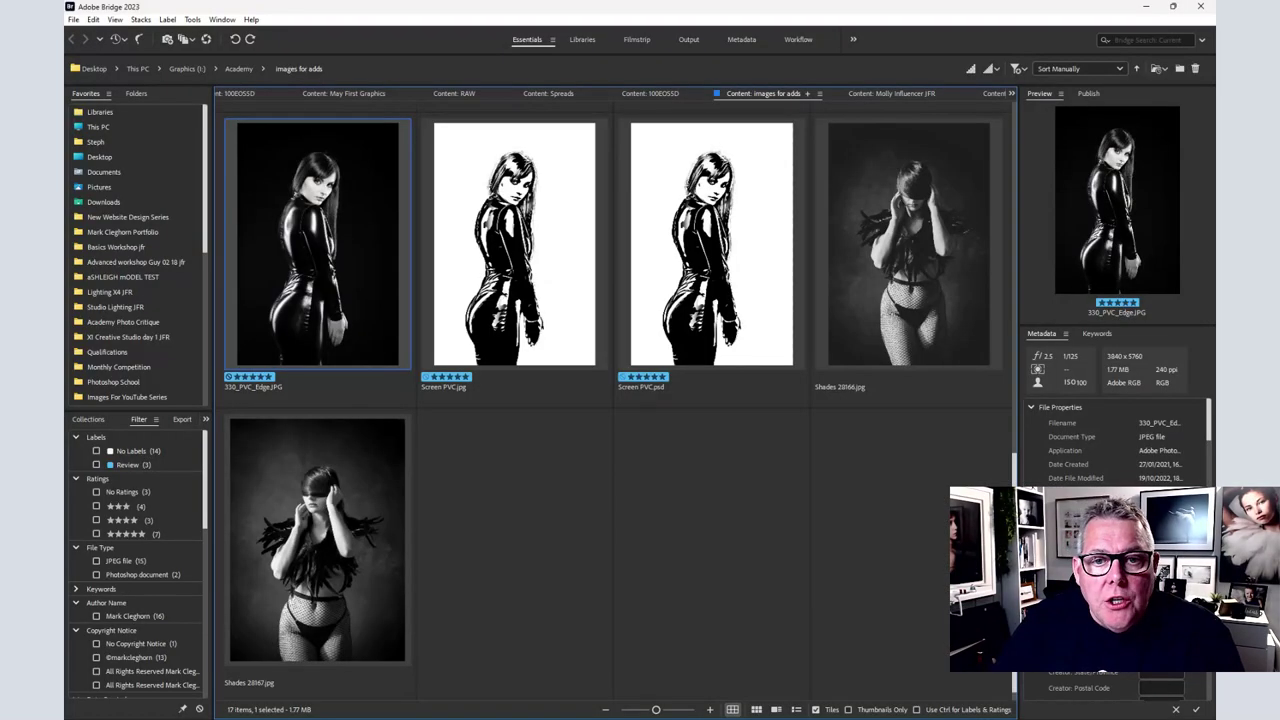
Step: Switch to Bridge and open 240_Speedlite_Gels.jpg from the images for adds folder in Photoshop
{"action": "scroll", "coordinate": [512, 404], "scroll_direction": "up", "scroll_amount": 10}
{"action": "scroll", "coordinate": [512, 404], "scroll_direction": "down", "scroll_amount": 6}
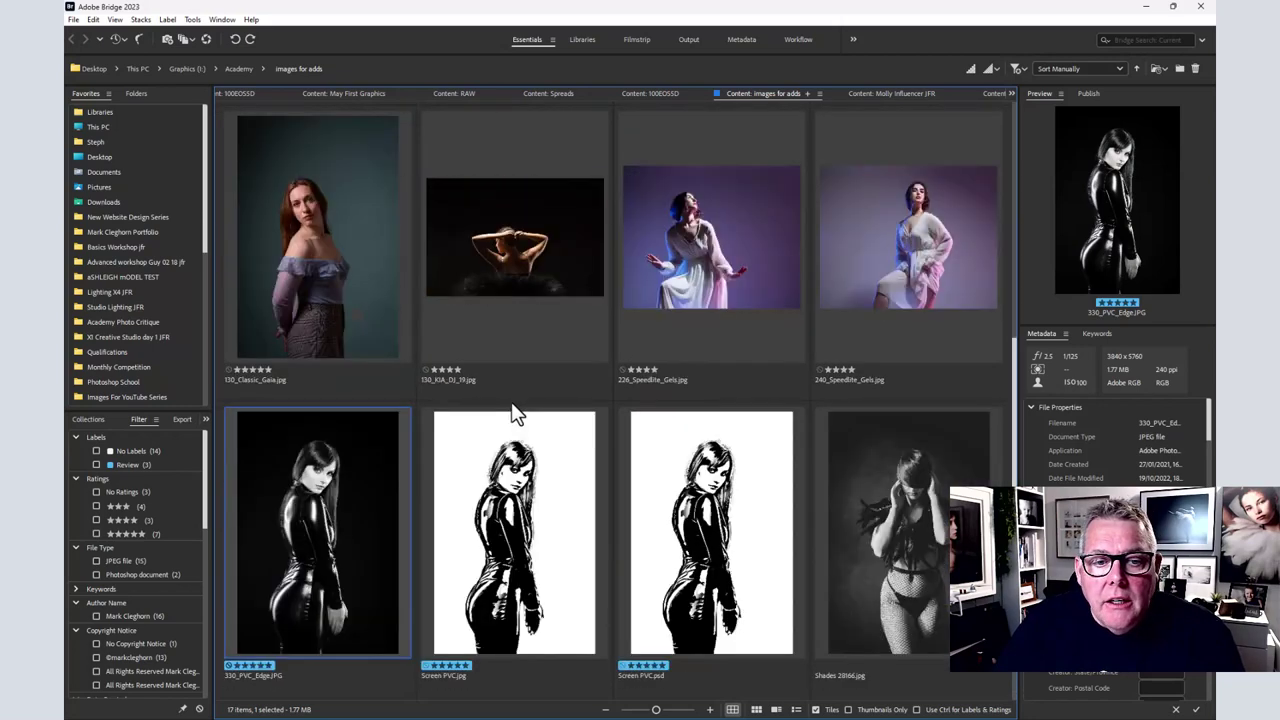
{"action": "left_click", "coordinate": [932, 248]}
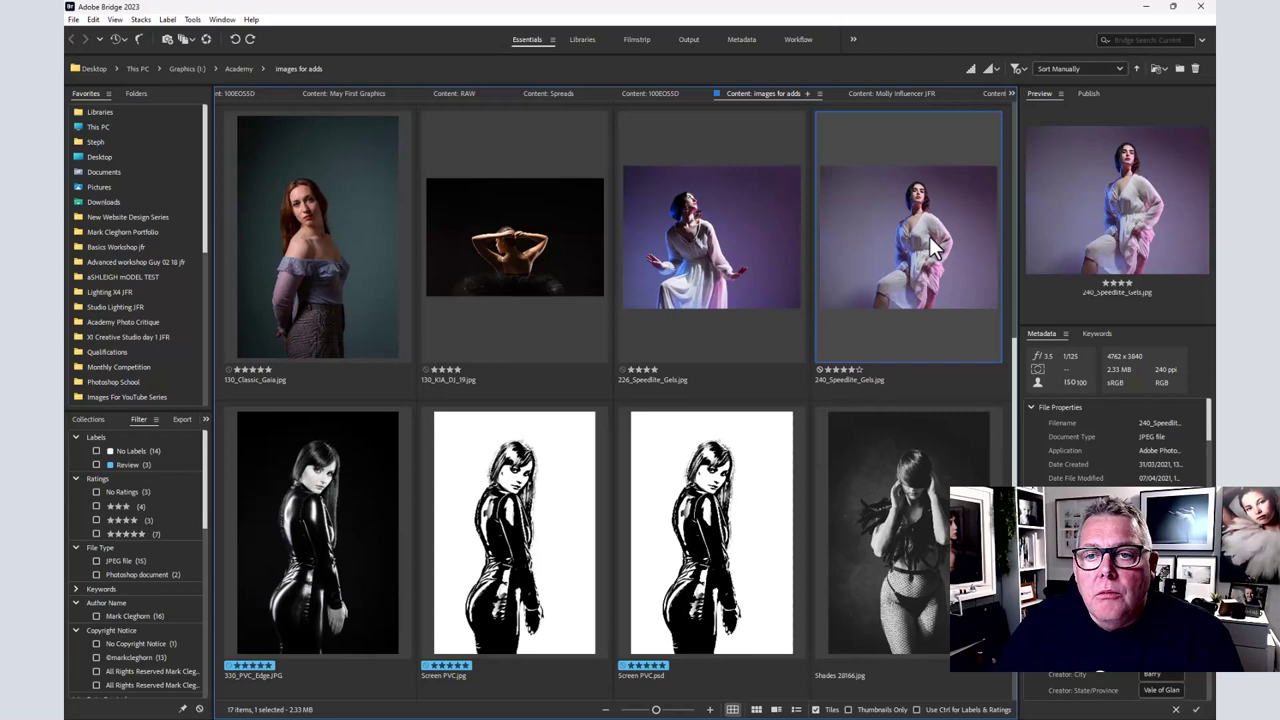
{"action": "double_click", "coordinate": [932, 248]}
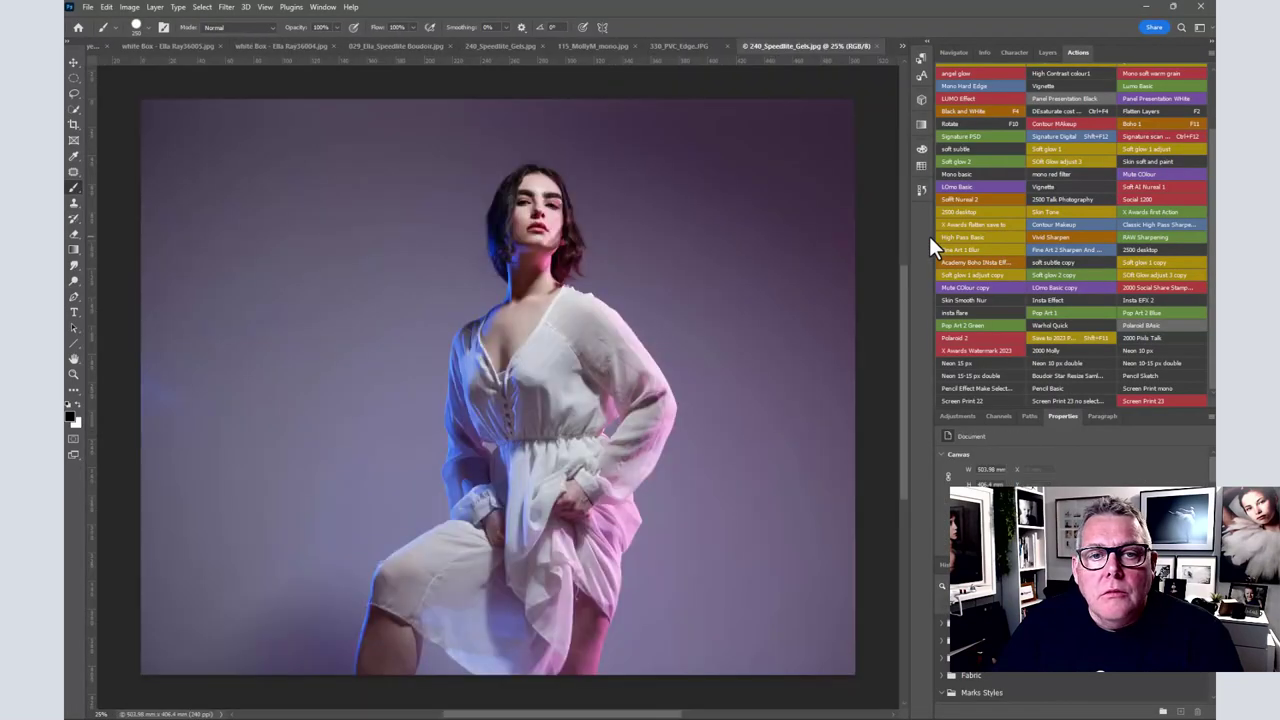
Step: Run the Screen Print 23 action and paint black on Layer 1 copy's mask over the model's face, chest, dress and raised leg
{"action": "left_click", "coordinate": [1180, 402]}
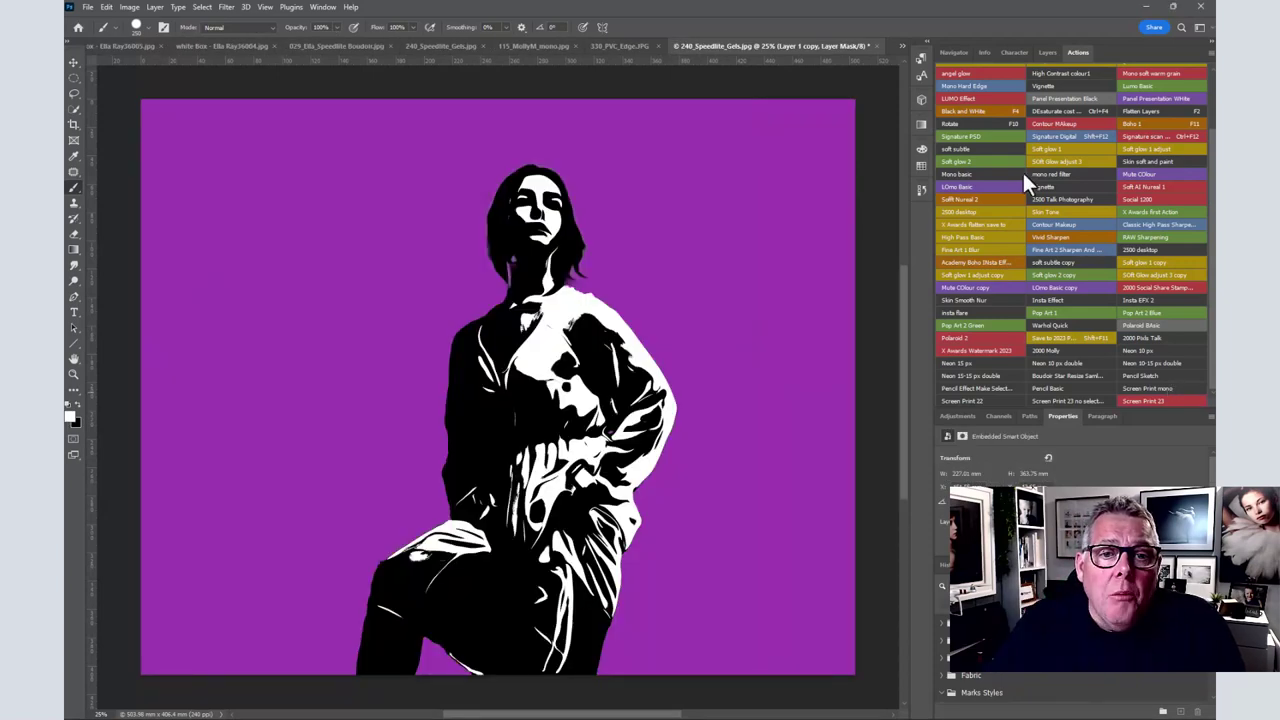
{"action": "mouse_move", "coordinate": [508, 272]}
{"action": "left_mouse_down"}
{"action": "mouse_move", "coordinate": [530, 241]}
{"action": "mouse_move", "coordinate": [525, 192]}
{"action": "mouse_move", "coordinate": [523, 290]}
{"action": "mouse_move", "coordinate": [532, 178]}
{"action": "mouse_move", "coordinate": [557, 205]}
{"action": "mouse_move", "coordinate": [574, 262]}
{"action": "mouse_move", "coordinate": [484, 350]}
{"action": "mouse_move", "coordinate": [489, 375]}
{"action": "mouse_move", "coordinate": [478, 341]}
{"action": "mouse_move", "coordinate": [493, 346]}
{"action": "mouse_move", "coordinate": [494, 471]}
{"action": "mouse_move", "coordinate": [520, 428]}
{"action": "mouse_move", "coordinate": [542, 420]}
{"action": "mouse_move", "coordinate": [527, 405]}
{"action": "mouse_move", "coordinate": [507, 426]}
{"action": "mouse_move", "coordinate": [416, 608]}
{"action": "mouse_move", "coordinate": [448, 572]}
{"action": "mouse_move", "coordinate": [492, 625]}
{"action": "mouse_move", "coordinate": [574, 667]}
{"action": "mouse_move", "coordinate": [579, 685]}
{"action": "mouse_move", "coordinate": [592, 593]}
{"action": "mouse_move", "coordinate": [468, 572]}
{"action": "mouse_move", "coordinate": [408, 598]}
{"action": "mouse_move", "coordinate": [377, 694]}
{"action": "mouse_move", "coordinate": [419, 677]}
{"action": "mouse_move", "coordinate": [400, 660]}
{"action": "mouse_move", "coordinate": [420, 601]}
{"action": "mouse_move", "coordinate": [407, 556]}
{"action": "mouse_move", "coordinate": [397, 578]}
{"action": "mouse_move", "coordinate": [457, 577]}
{"action": "mouse_move", "coordinate": [472, 400]}
{"action": "mouse_move", "coordinate": [557, 452]}
{"action": "mouse_move", "coordinate": [557, 519]}
{"action": "mouse_move", "coordinate": [588, 485]}
{"action": "mouse_move", "coordinate": [567, 412]}
{"action": "mouse_move", "coordinate": [578, 440]}
{"action": "left_mouse_up"}
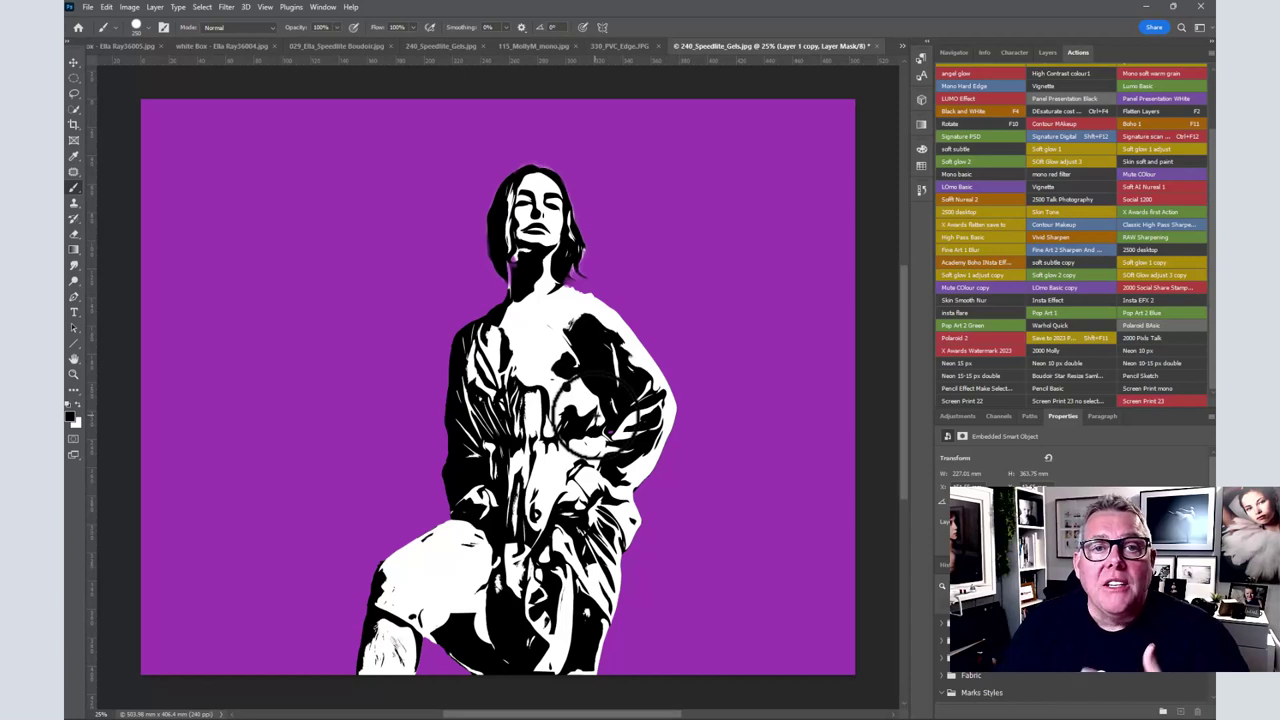
Step: Switch to the yellow-haired model's image, run Screen Print 23 on it and paint black on the mask over her face, arms and midriff
{"action": "left_click", "coordinate": [524, 47]}
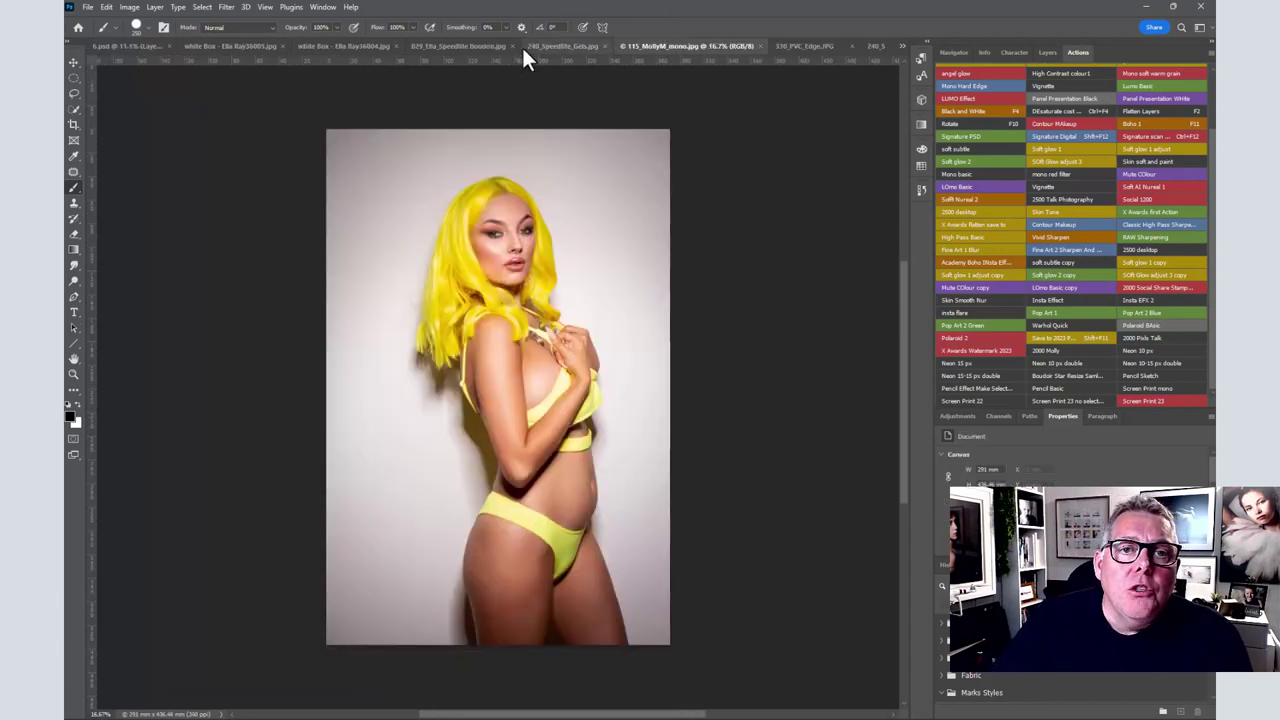
{"action": "left_click", "coordinate": [1133, 400]}
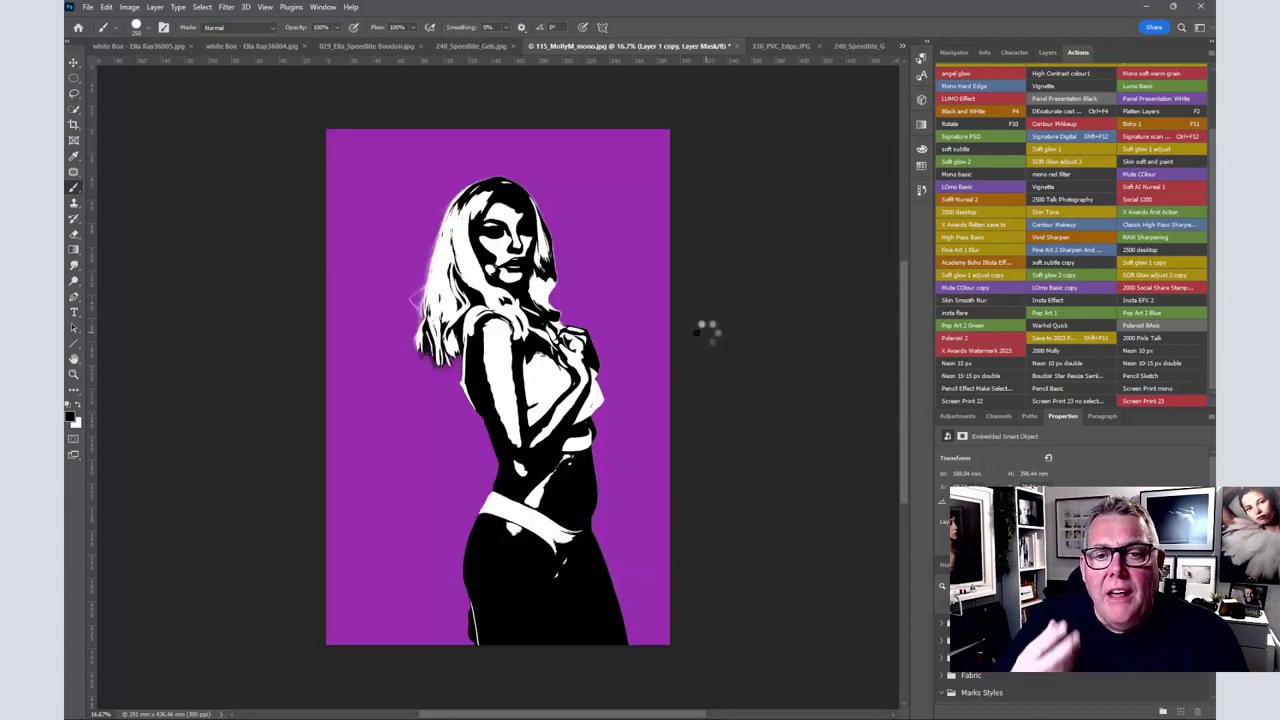
{"action": "mouse_move", "coordinate": [545, 228]}
{"action": "left_mouse_down"}
{"action": "mouse_move", "coordinate": [486, 245]}
{"action": "mouse_move", "coordinate": [489, 272]}
{"action": "mouse_move", "coordinate": [507, 278]}
{"action": "mouse_move", "coordinate": [482, 242]}
{"action": "mouse_move", "coordinate": [482, 262]}
{"action": "mouse_move", "coordinate": [524, 190]}
{"action": "mouse_move", "coordinate": [495, 204]}
{"action": "mouse_move", "coordinate": [509, 221]}
{"action": "mouse_move", "coordinate": [507, 262]}
{"action": "mouse_move", "coordinate": [496, 250]}
{"action": "mouse_move", "coordinate": [529, 290]}
{"action": "mouse_move", "coordinate": [524, 268]}
{"action": "mouse_move", "coordinate": [509, 320]}
{"action": "mouse_move", "coordinate": [520, 328]}
{"action": "mouse_move", "coordinate": [502, 654]}
{"action": "mouse_move", "coordinate": [534, 498]}
{"action": "mouse_move", "coordinate": [576, 462]}
{"action": "mouse_move", "coordinate": [576, 432]}
{"action": "mouse_move", "coordinate": [579, 540]}
{"action": "mouse_move", "coordinate": [617, 655]}
{"action": "mouse_move", "coordinate": [576, 531]}
{"action": "mouse_move", "coordinate": [532, 540]}
{"action": "mouse_move", "coordinate": [496, 650]}
{"action": "mouse_move", "coordinate": [469, 610]}
{"action": "mouse_move", "coordinate": [475, 649]}
{"action": "mouse_move", "coordinate": [507, 512]}
{"action": "mouse_move", "coordinate": [540, 477]}
{"action": "mouse_move", "coordinate": [483, 357]}
{"action": "mouse_move", "coordinate": [490, 326]}
{"action": "left_mouse_up"}
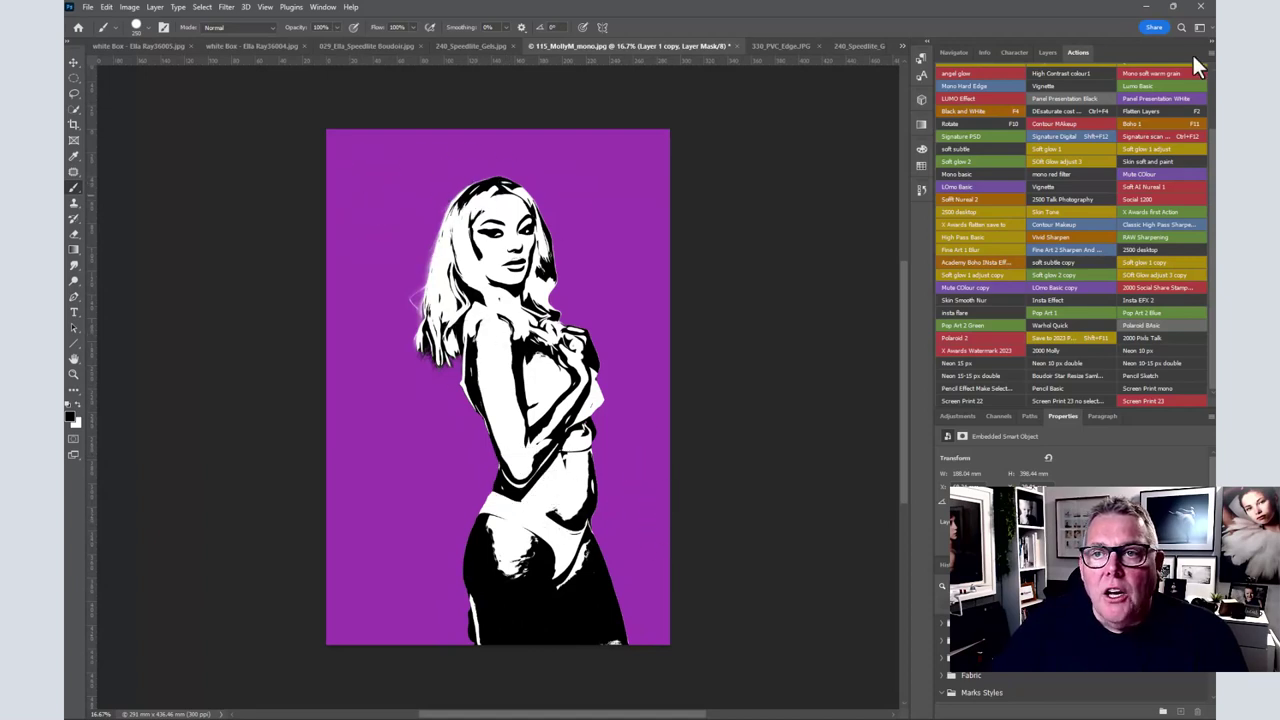
Step: Hide the purple Color Fill 1 layer and stamp the visible cut-out figure onto a new layer above Layer 1 copy
{"action": "left_click", "coordinate": [1047, 53]}
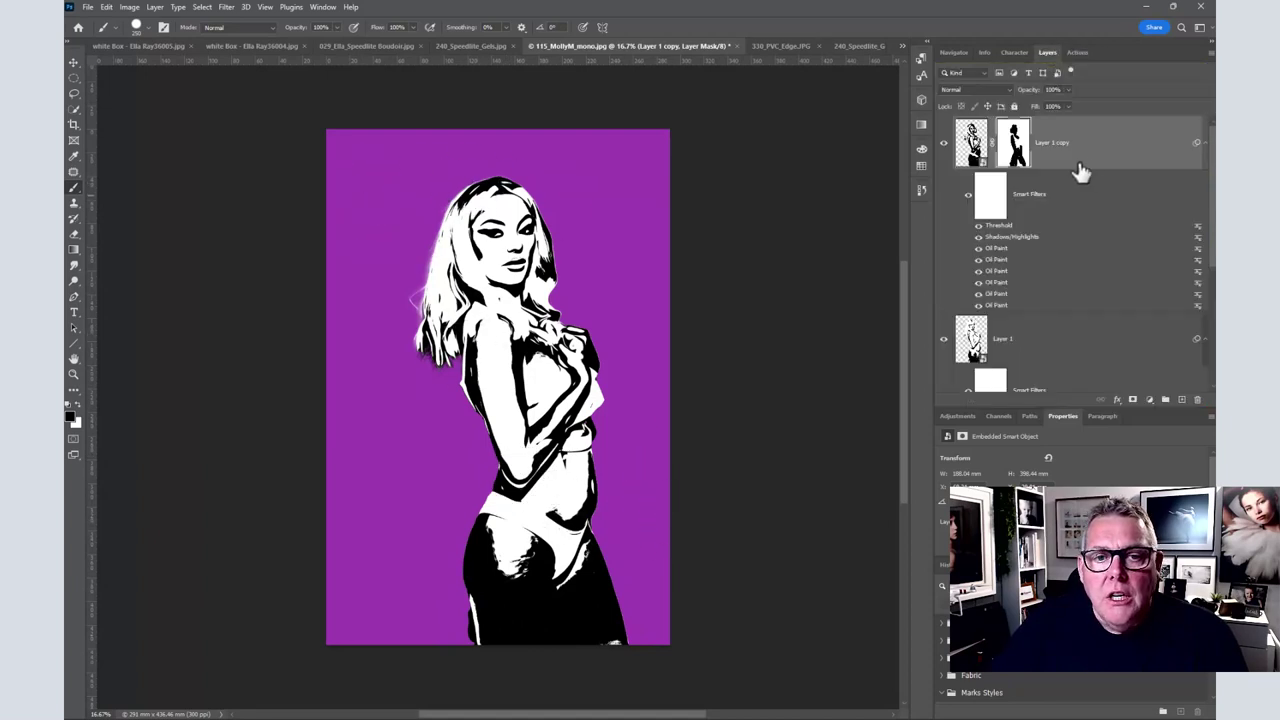
{"action": "scroll", "coordinate": [1058, 290], "scroll_direction": "down", "scroll_amount": 2}
{"action": "left_click", "coordinate": [943, 311]}
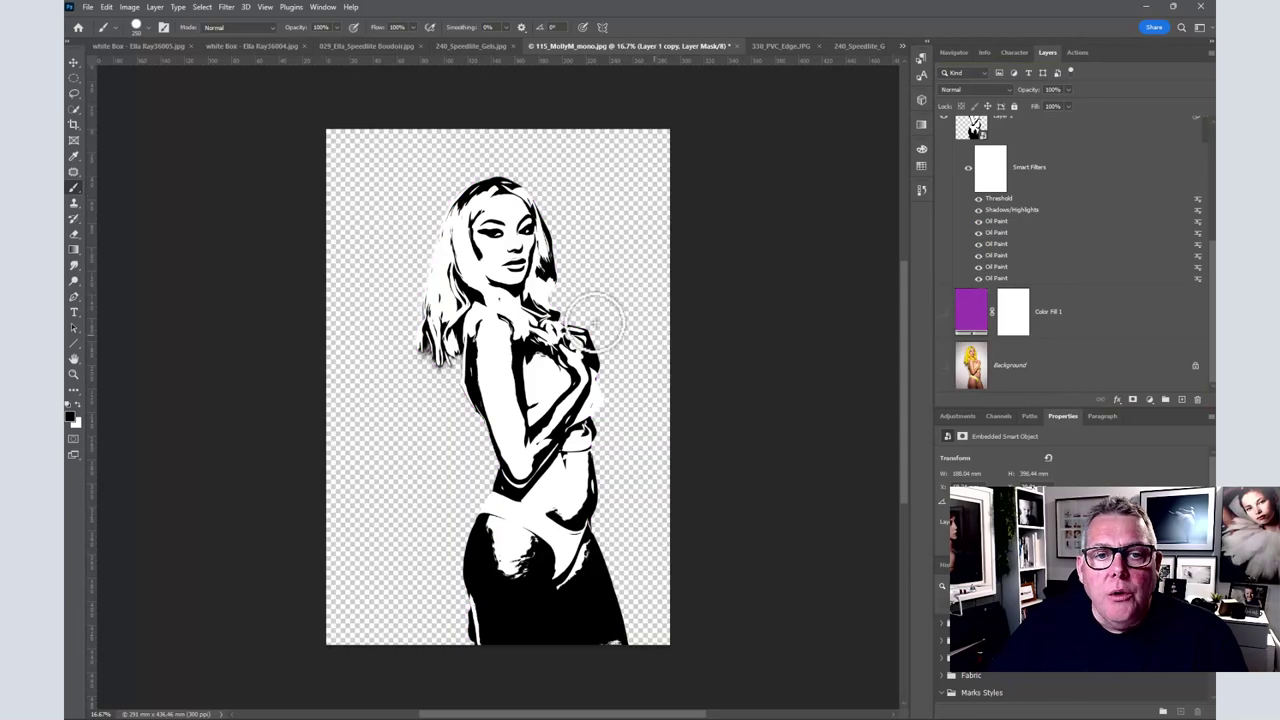
{"action": "scroll", "coordinate": [526, 280], "scroll_direction": "up", "scroll_amount": 1}
{"action": "scroll", "coordinate": [521, 281], "scroll_direction": "up", "scroll_amount": 1}
{"action": "scroll", "coordinate": [486, 214], "scroll_direction": "down", "scroll_amount": 2}
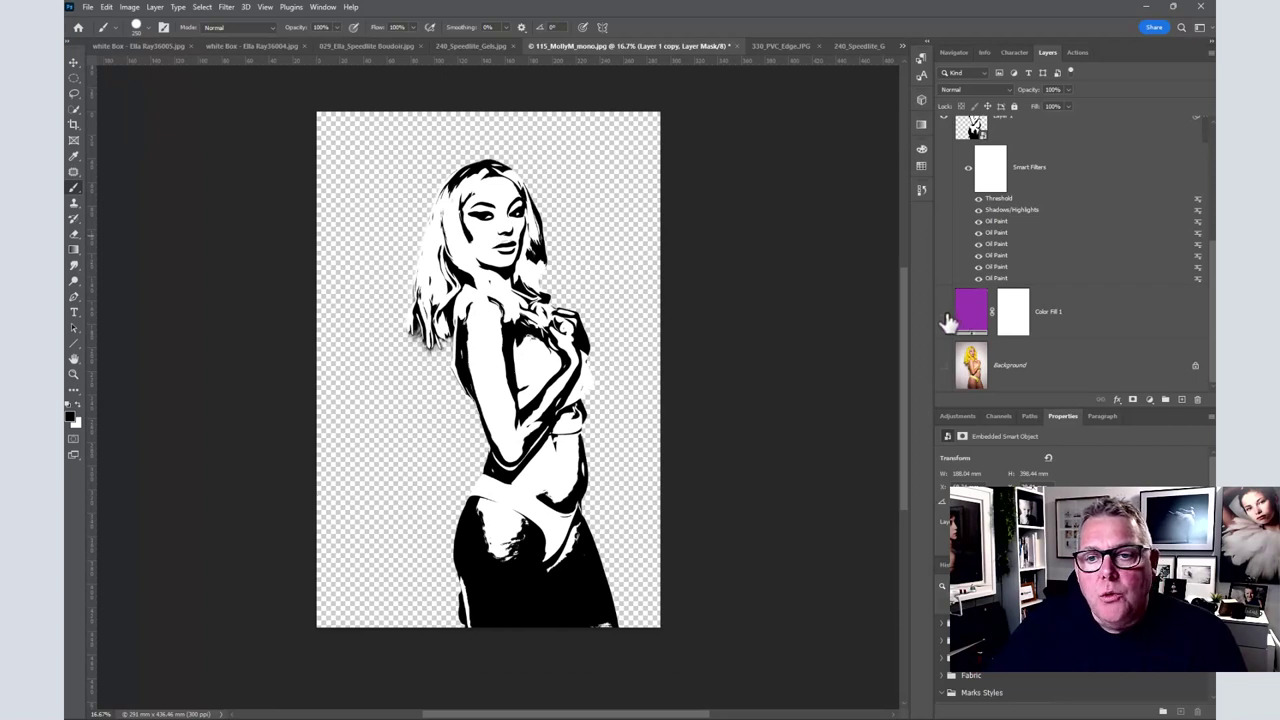
{"action": "scroll", "coordinate": [1020, 271], "scroll_direction": "up", "scroll_amount": 3}
{"action": "left_click", "coordinate": [972, 145]}
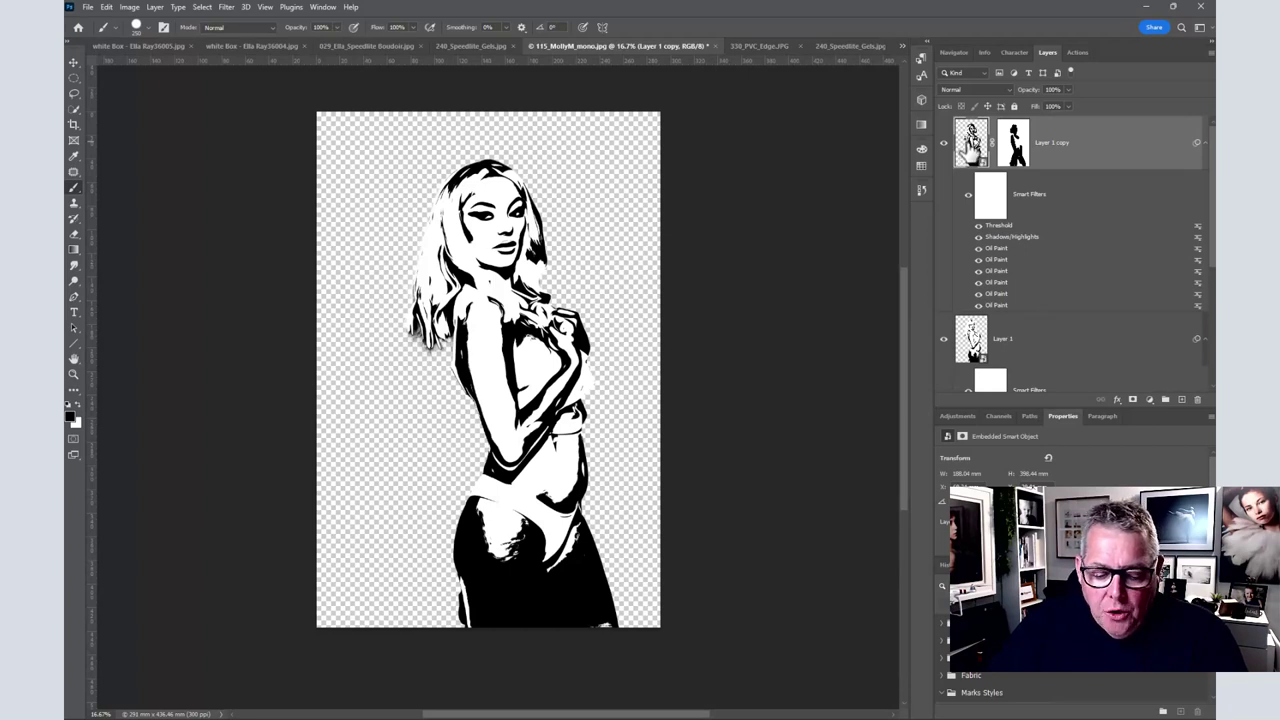
{"action": "key", "text": "ctrl+shift+alt+e"}
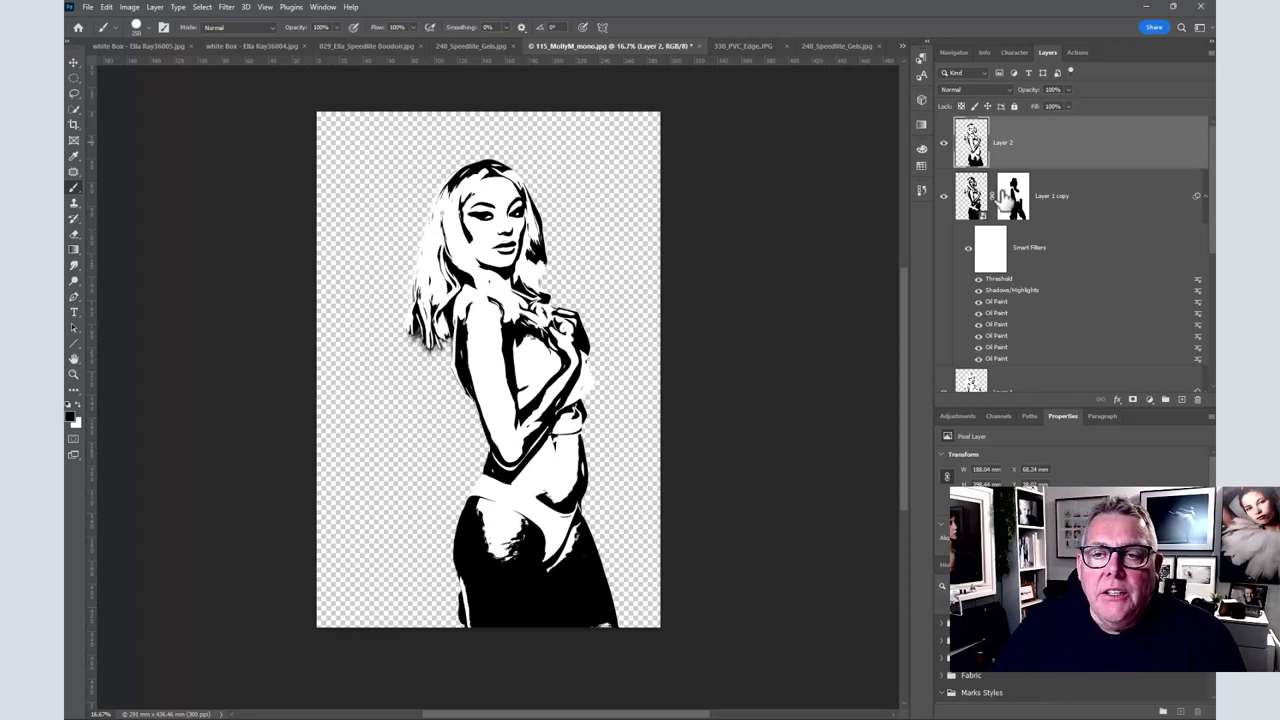
Step: Show Color Fill 1 again and stamp the figure with its purple background onto another new layer on top
{"action": "scroll", "coordinate": [1003, 198], "scroll_direction": "down", "scroll_amount": 3}
{"action": "left_click", "coordinate": [943, 312]}
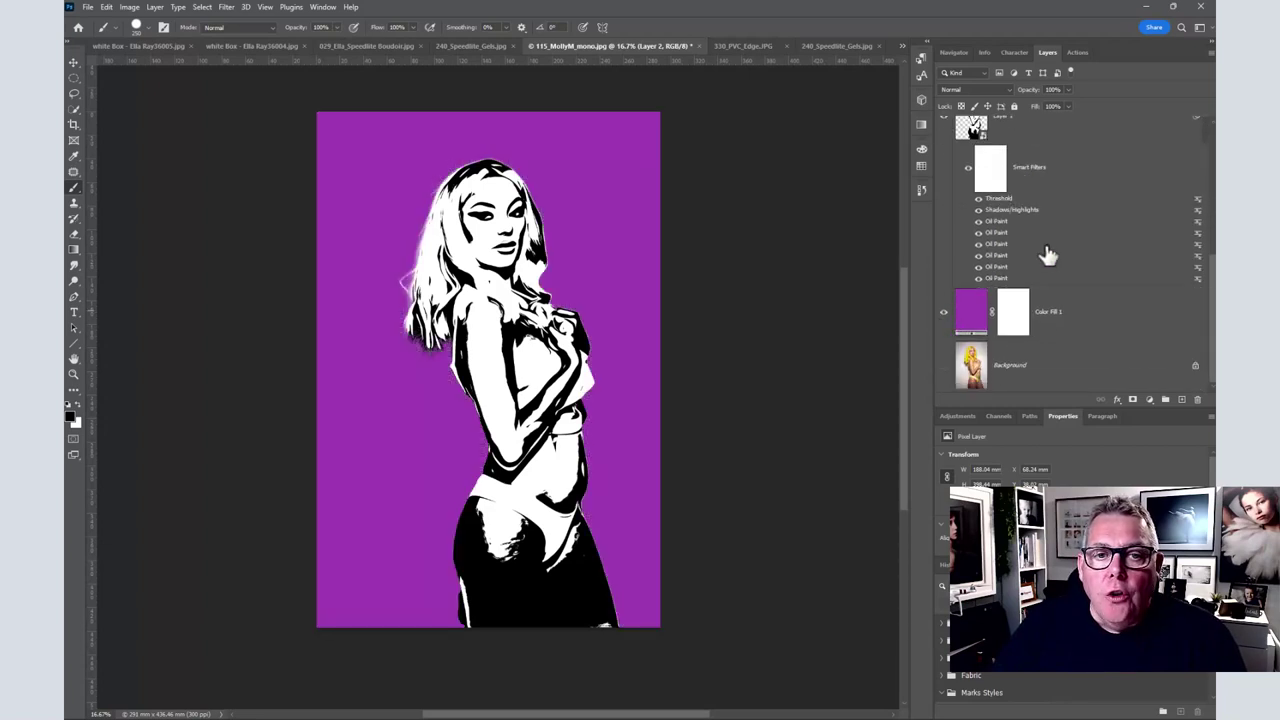
{"action": "scroll", "coordinate": [1047, 256], "scroll_direction": "up", "scroll_amount": 2}
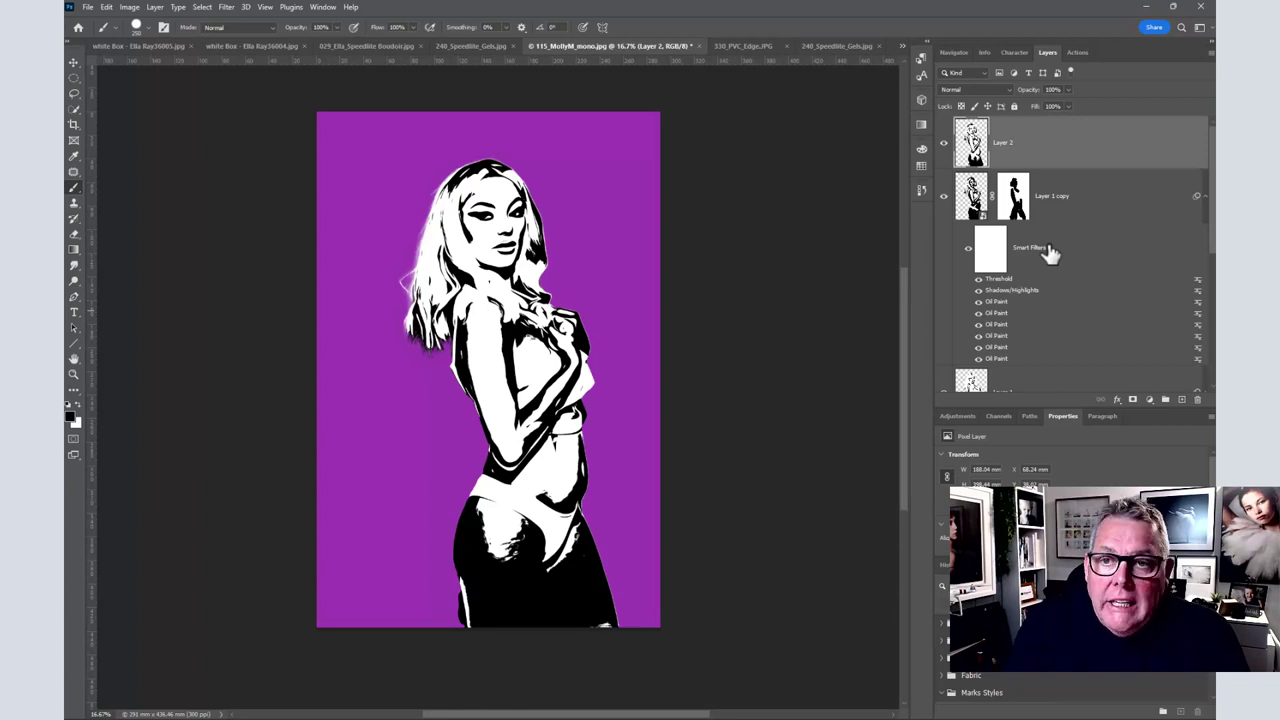
{"action": "key", "text": "ctrl+shift+alt+e"}
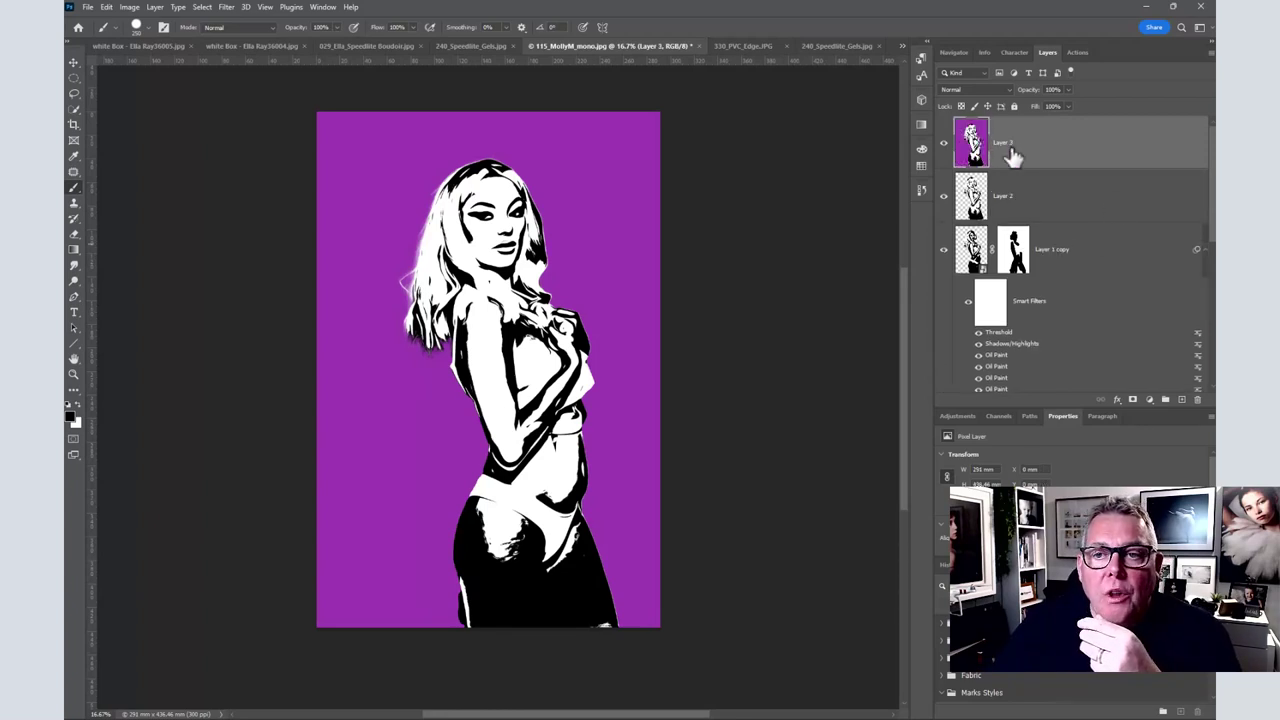
Step: Hide Layer 3 and the purple Color Fill 1 layer, leaving Layer 2 selected
{"action": "left_click", "coordinate": [943, 143]}
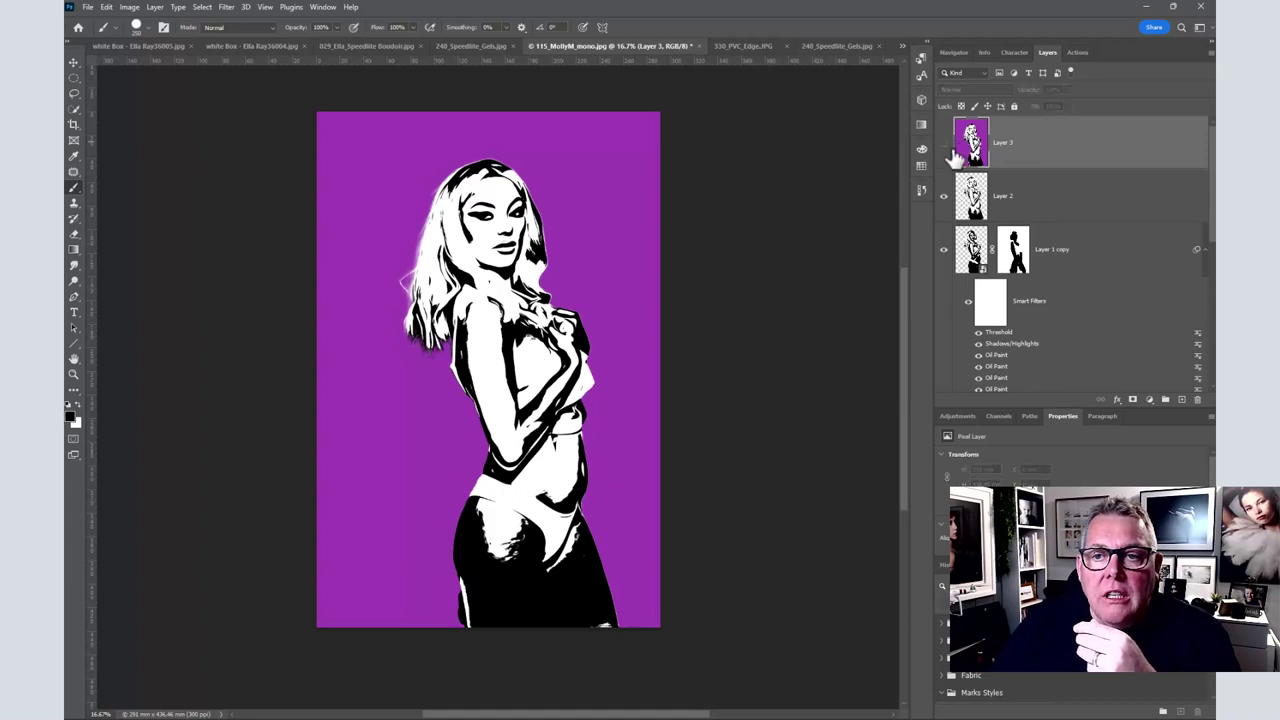
{"action": "left_click", "coordinate": [958, 196]}
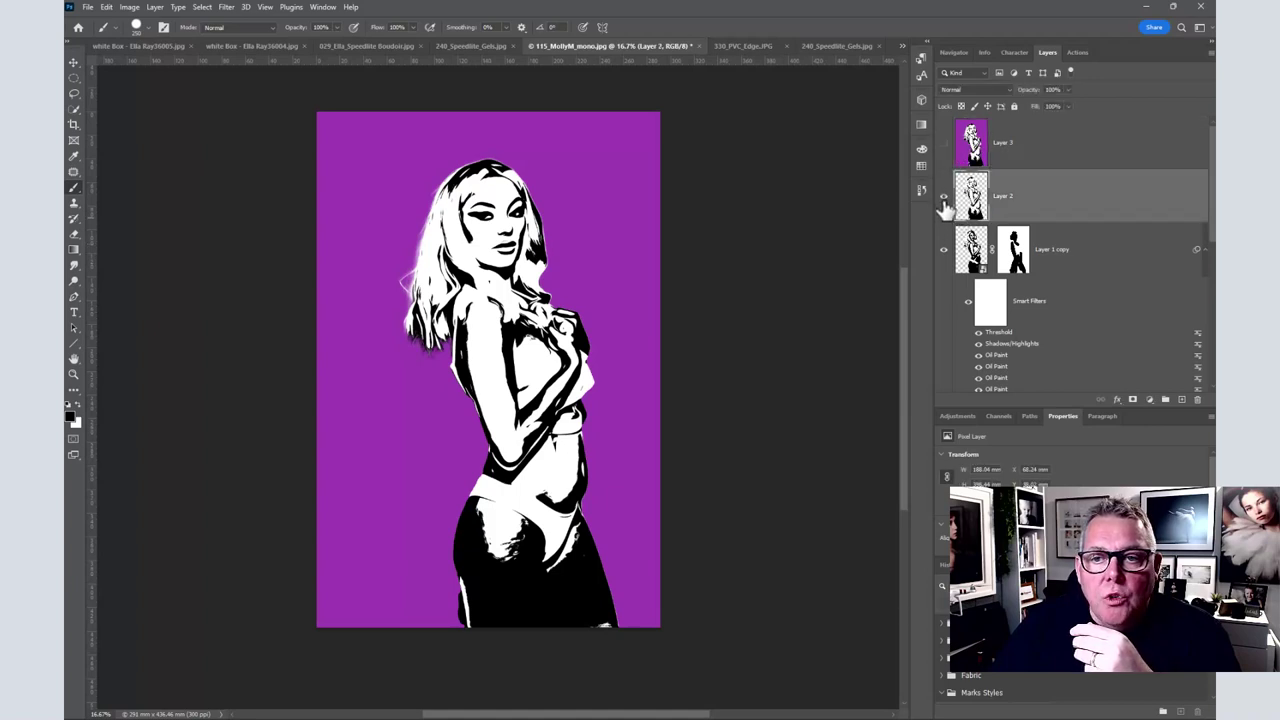
{"action": "scroll", "coordinate": [946, 205], "scroll_direction": "down", "scroll_amount": 3}
{"action": "left_click", "coordinate": [943, 312]}
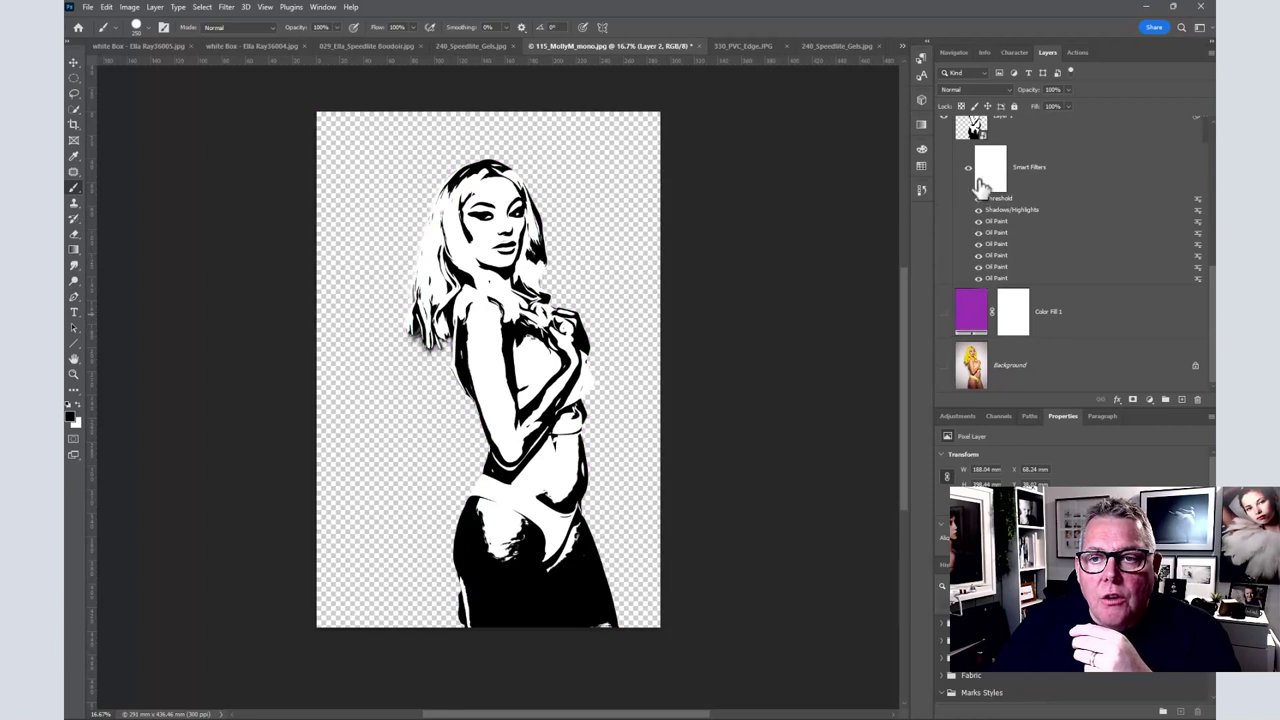
{"action": "scroll", "coordinate": [960, 250], "scroll_direction": "up", "scroll_amount": 3}
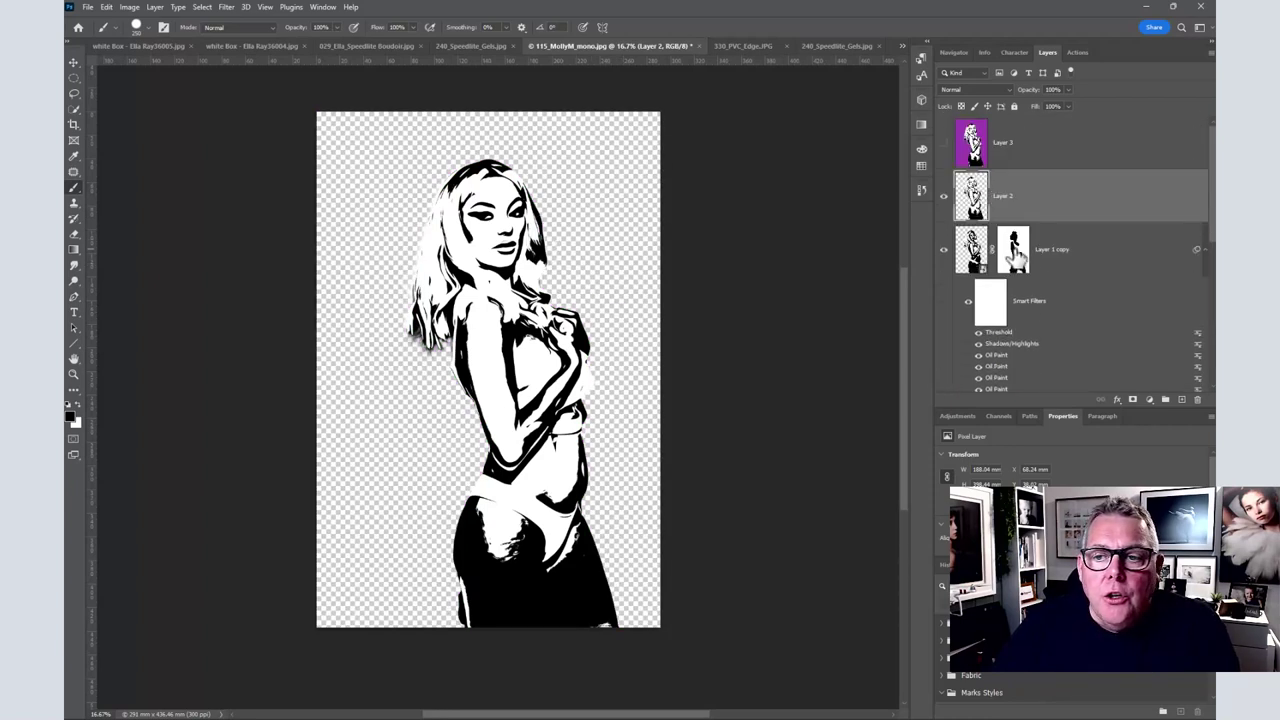
Step: Add a turquoise Solid Color fill layer above Layer 2
{"action": "left_click", "coordinate": [1151, 400]}
{"action": "left_click", "coordinate": [1152, 410]}
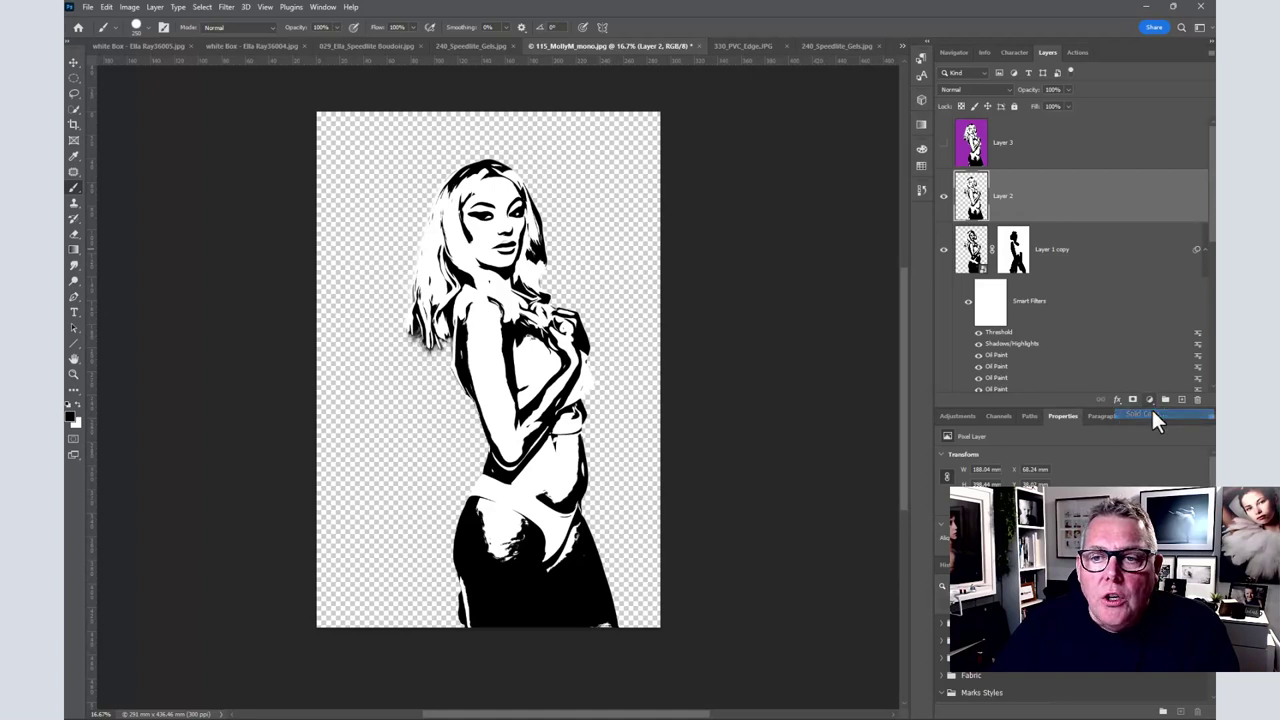
{"action": "left_click", "coordinate": [1031, 208]}
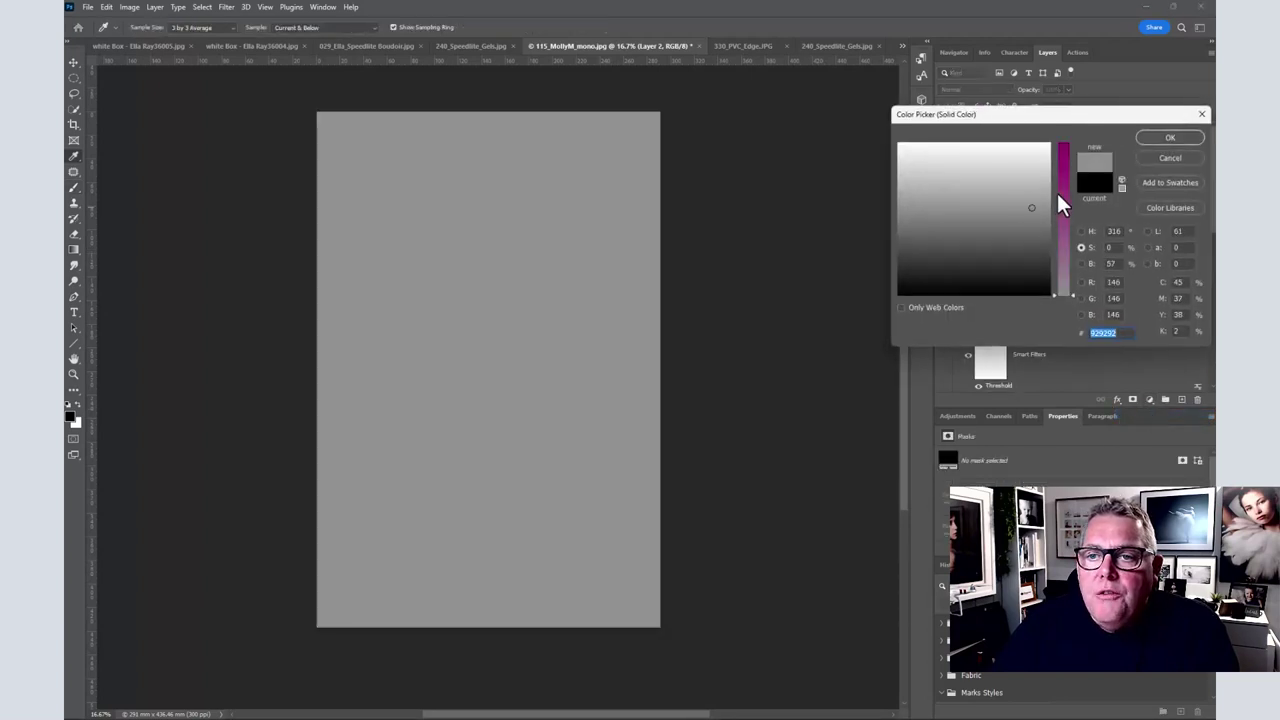
{"action": "left_click", "coordinate": [1058, 189]}
{"action": "mouse_move", "coordinate": [1032, 180]}
{"action": "left_mouse_down"}
{"action": "mouse_move", "coordinate": [1008, 165]}
{"action": "mouse_move", "coordinate": [957, 166]}
{"action": "mouse_move", "coordinate": [975, 163]}
{"action": "left_mouse_up"}
{"action": "left_click", "coordinate": [1168, 140]}
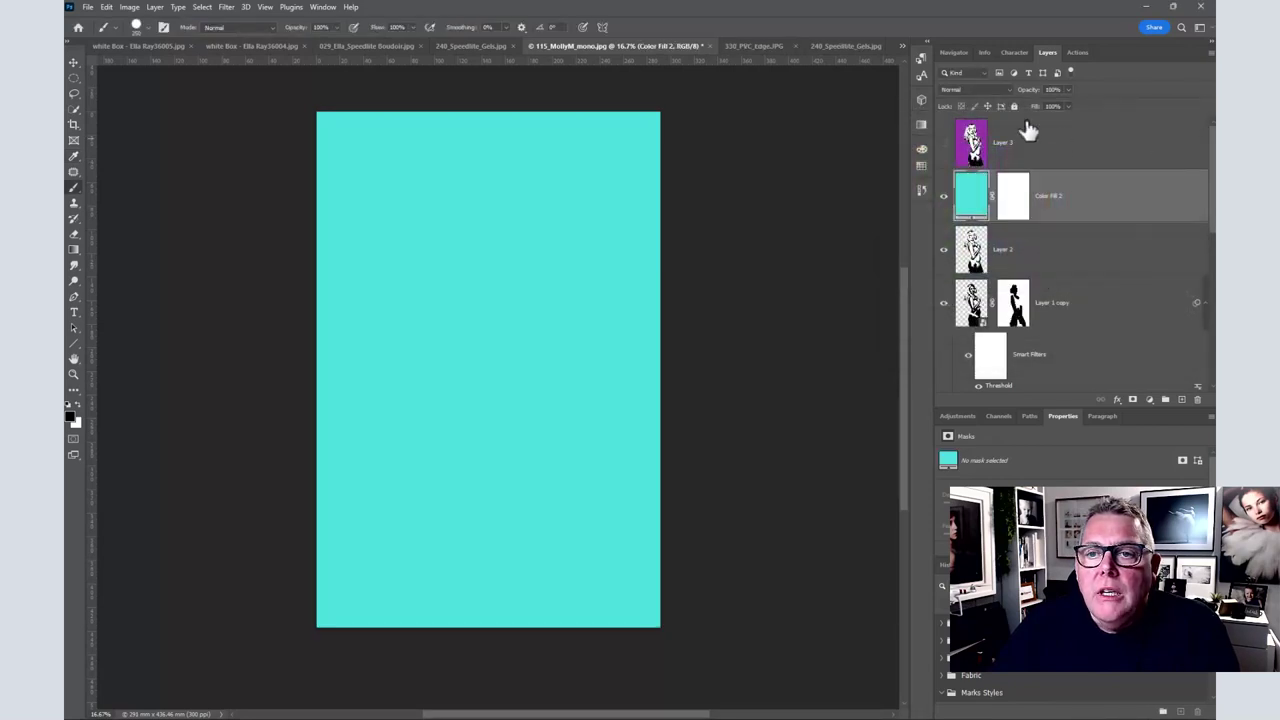
Step: Clip the turquoise fill to Layer 2 and set it to Darken blending at 41% opacity
{"action": "left_click", "coordinate": [1093, 215], "text": "alt"}
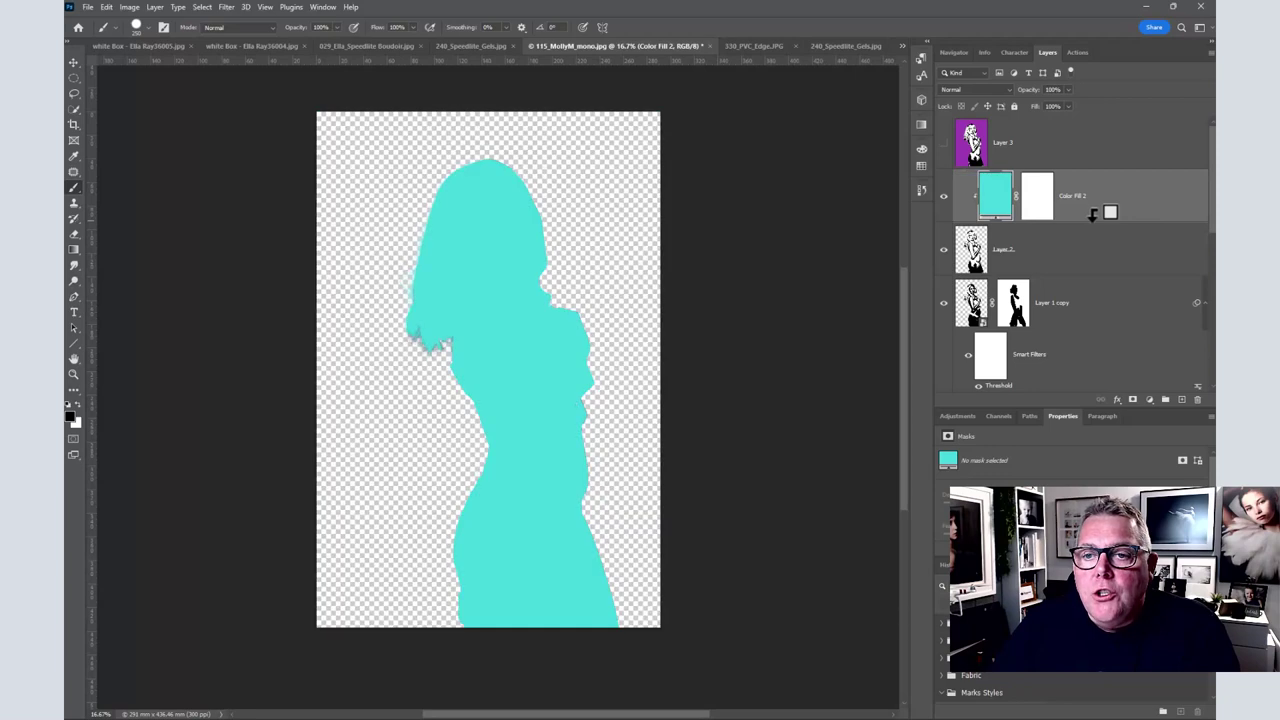
{"action": "left_click", "coordinate": [980, 90]}
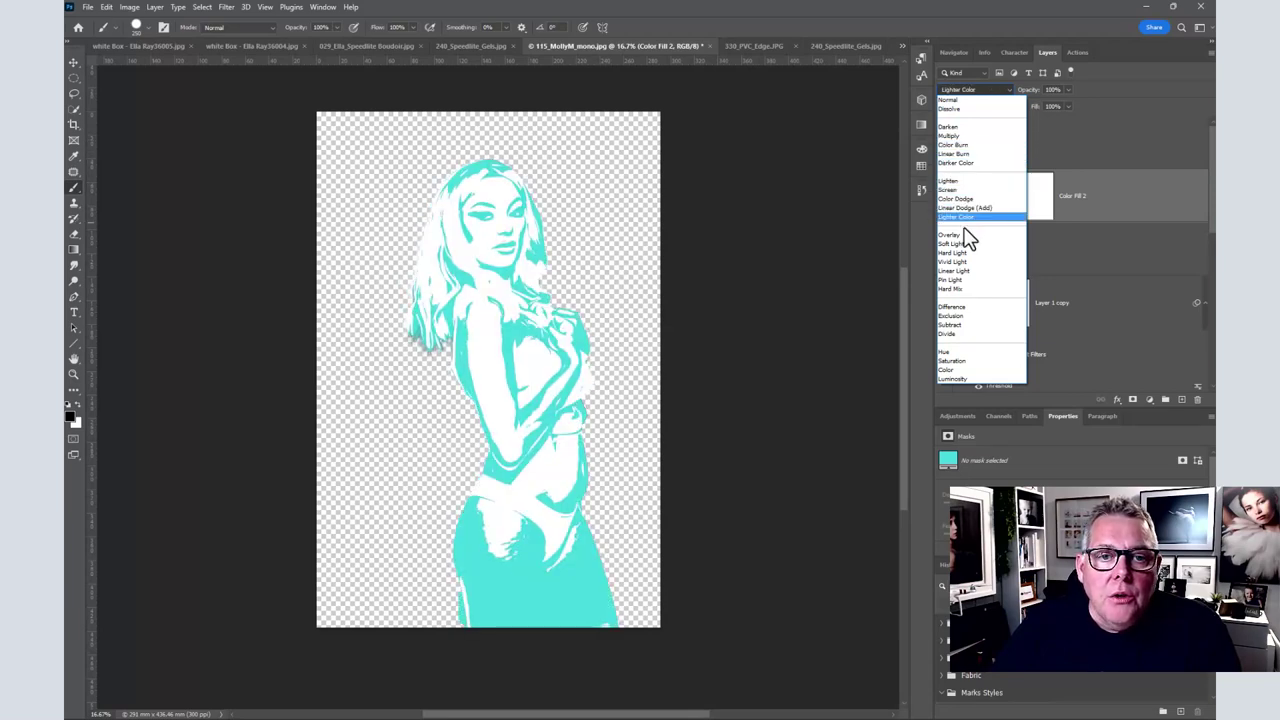
{"action": "left_click", "coordinate": [965, 137]}
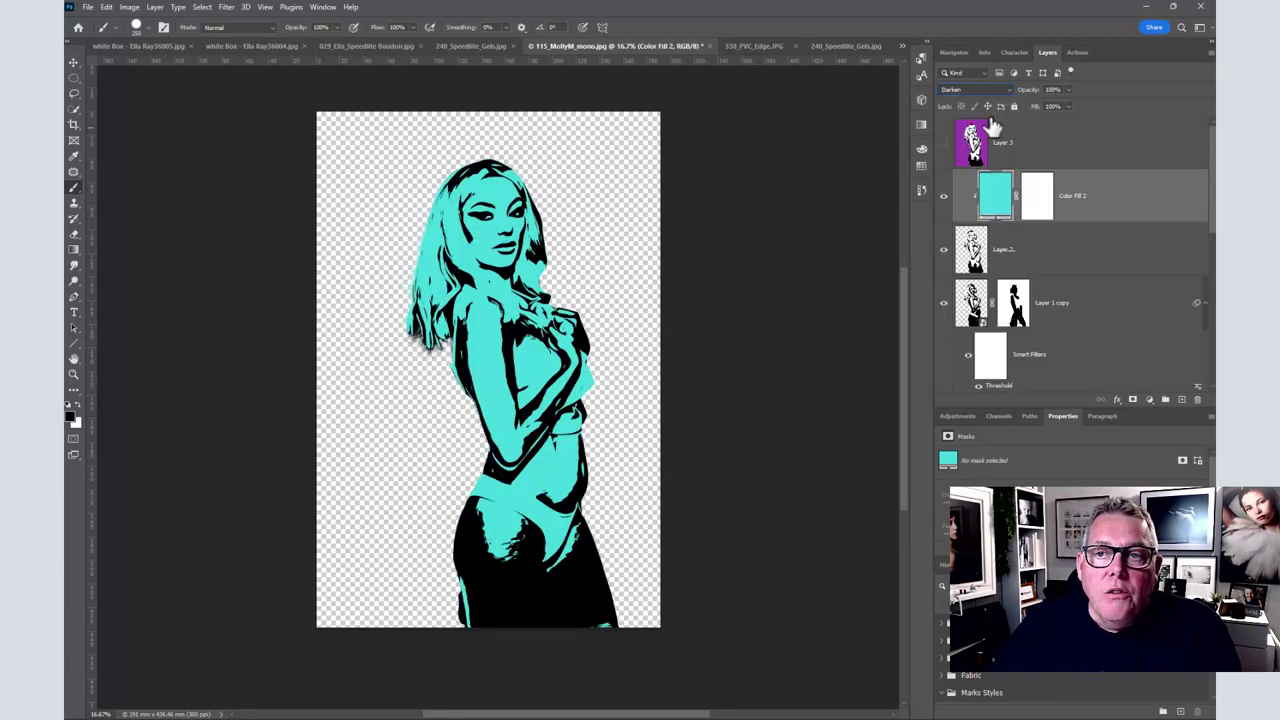
{"action": "left_click_drag", "start_coordinate": [1030, 95], "coordinate": [997, 93]}
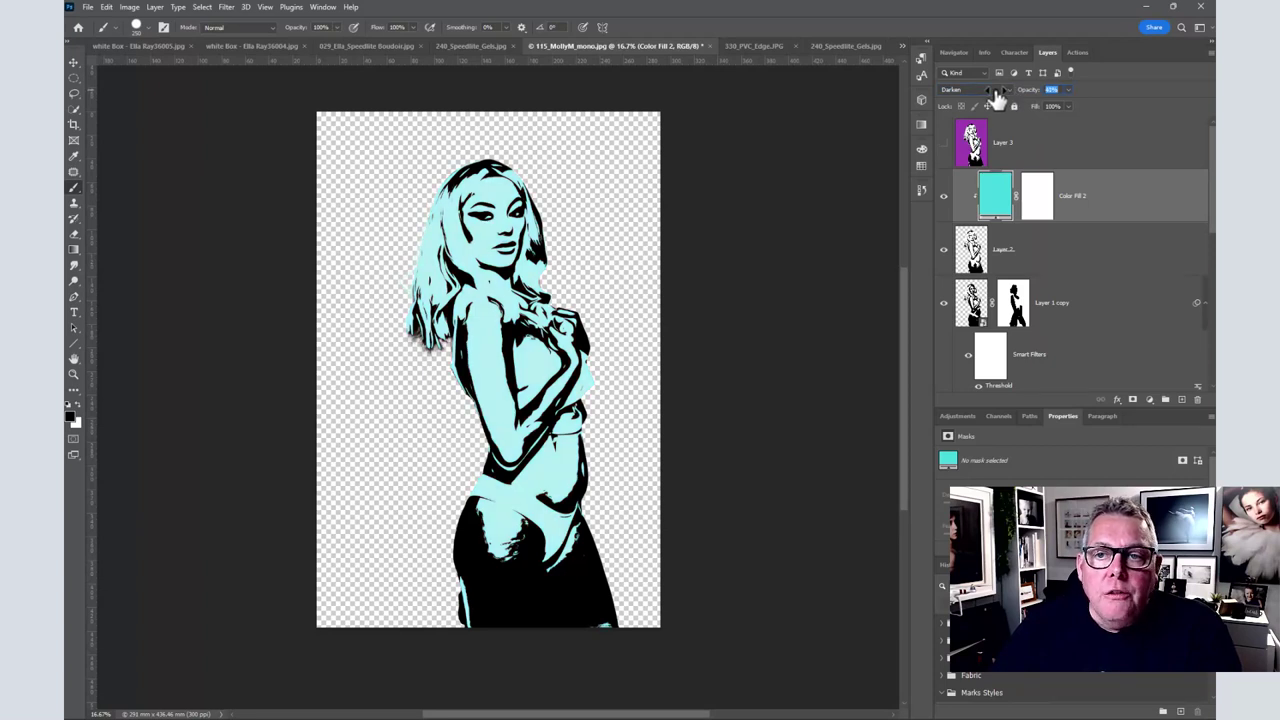
Step: Show the purple Color Fill 1 background behind the tinted figure
{"action": "scroll", "coordinate": [1150, 306], "scroll_direction": "down", "scroll_amount": 5}
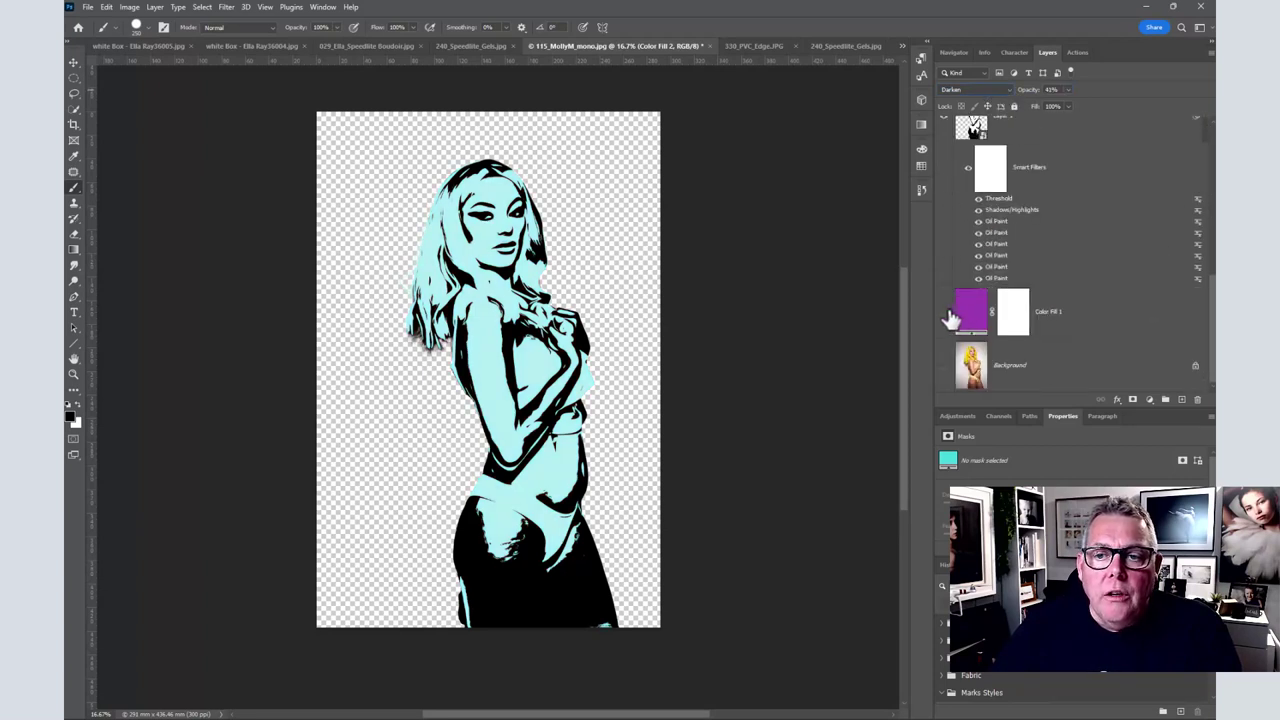
{"action": "left_click", "coordinate": [946, 314]}
{"action": "scroll", "coordinate": [1080, 257], "scroll_direction": "up", "scroll_amount": 5}
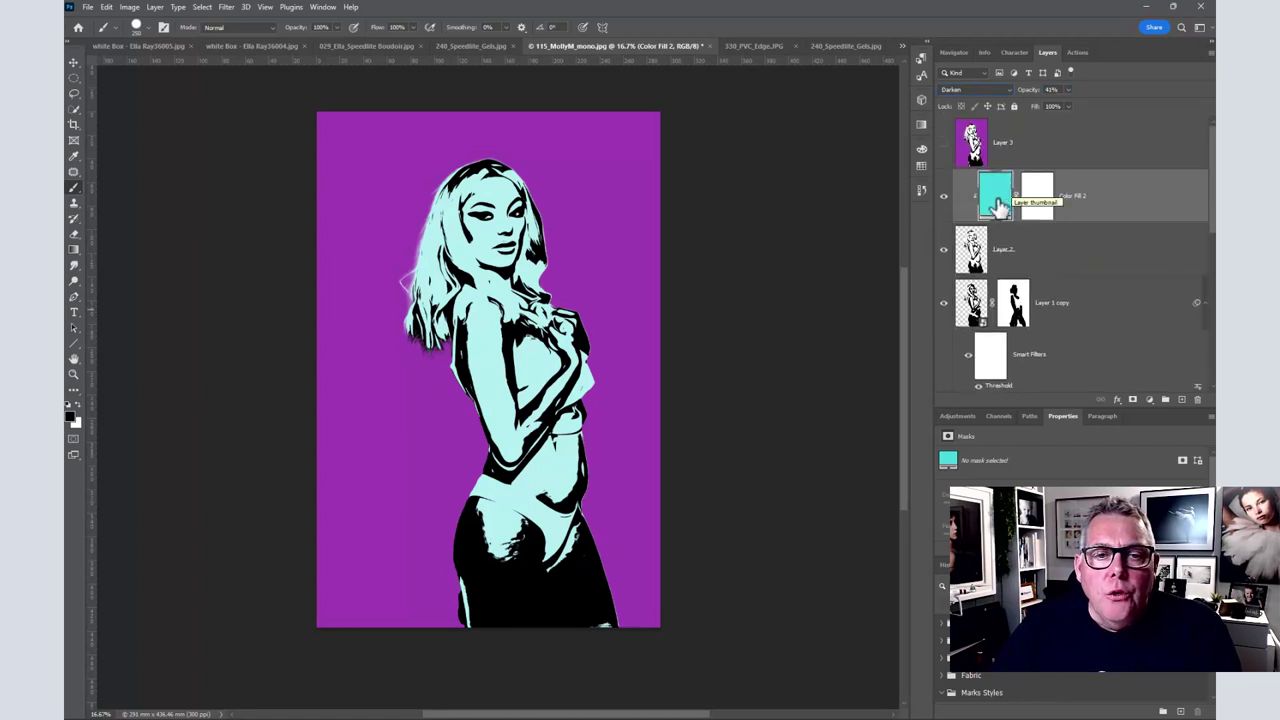
Step: Add a Hue/Saturation adjustment above Color Fill 2, clip it to the figure and shift the hue to pale lavender
{"action": "left_click", "coordinate": [1150, 400]}
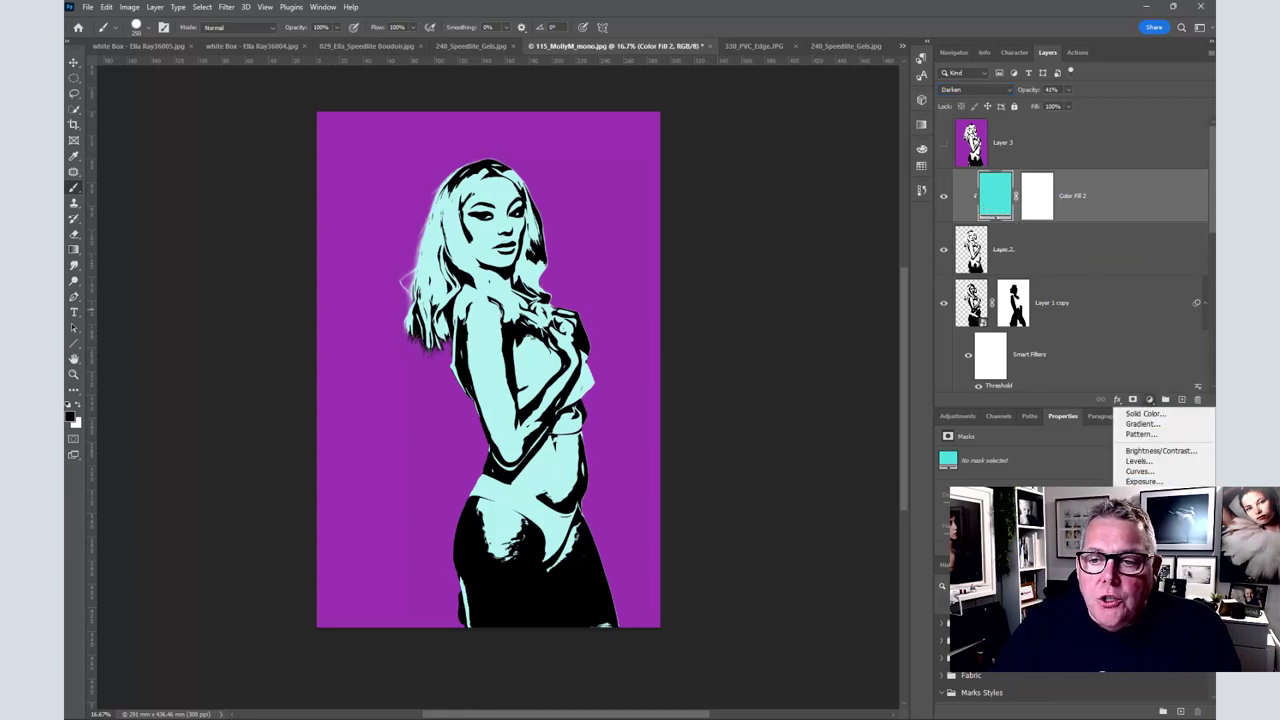
{"action": "left_click", "coordinate": [1150, 502]}
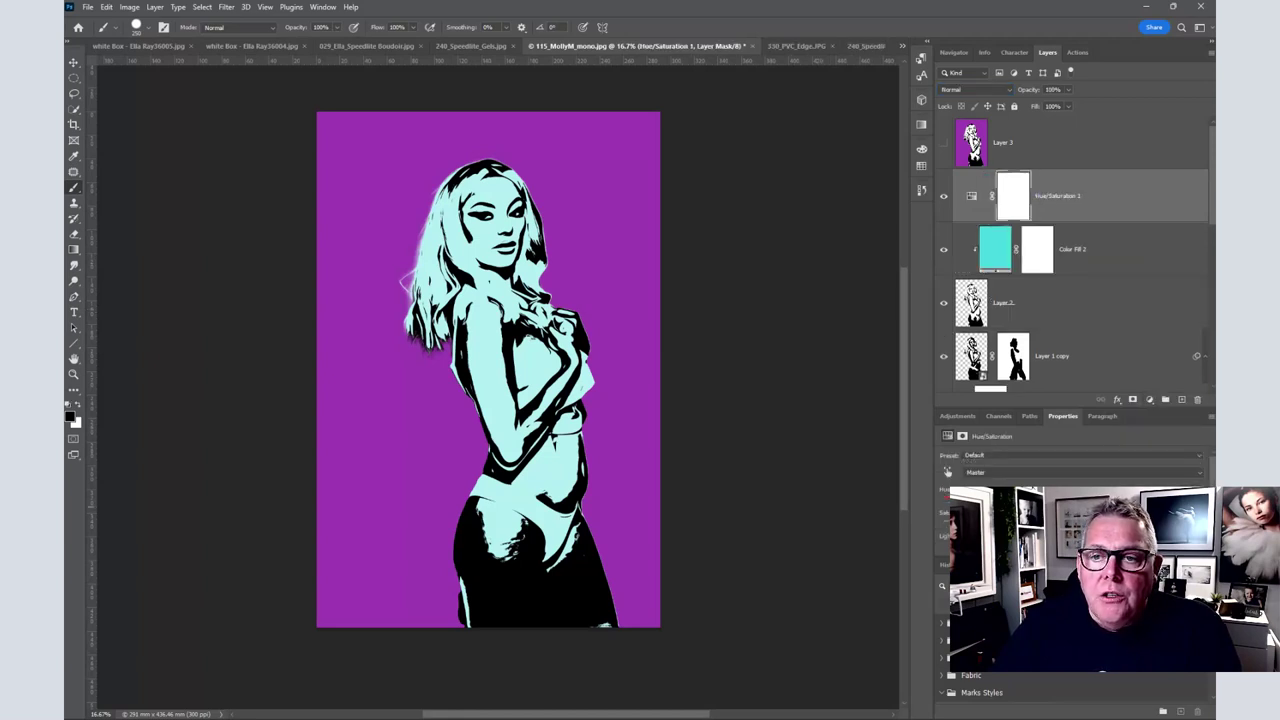
{"action": "left_click", "coordinate": [1088, 215], "text": "alt"}
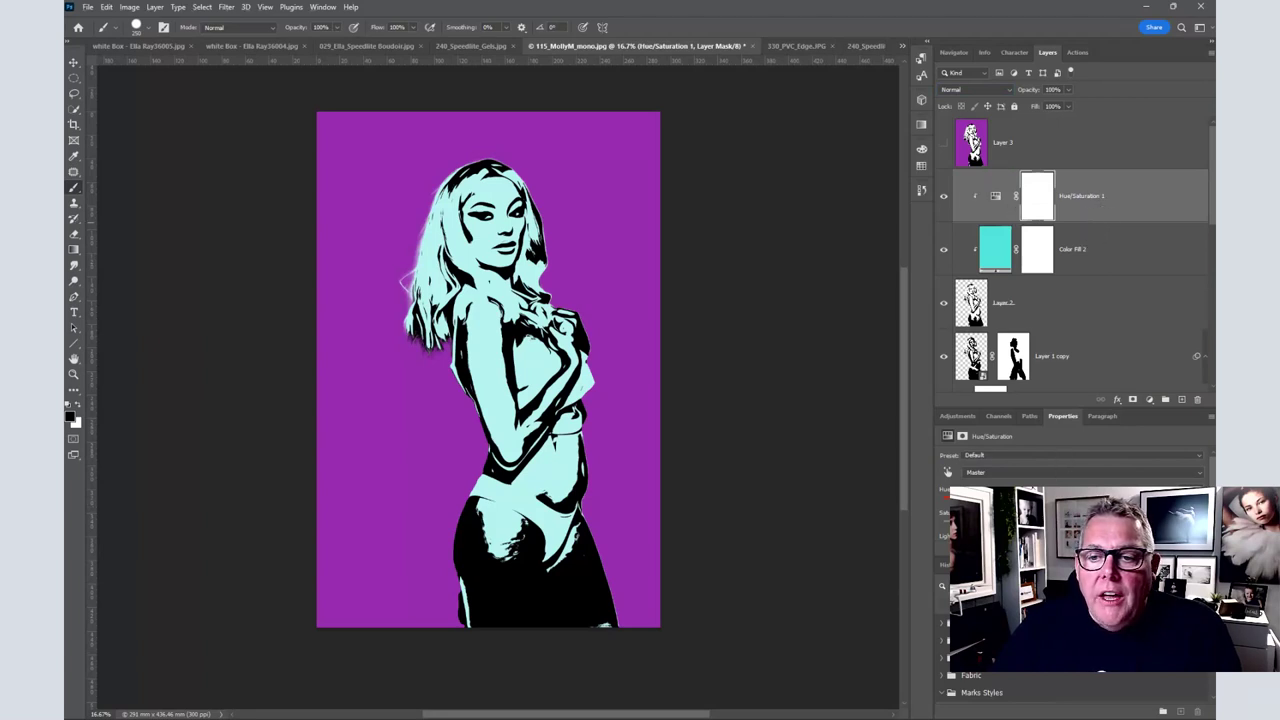
{"action": "left_click_drag", "start_coordinate": [1072, 500], "coordinate": [1125, 500]}
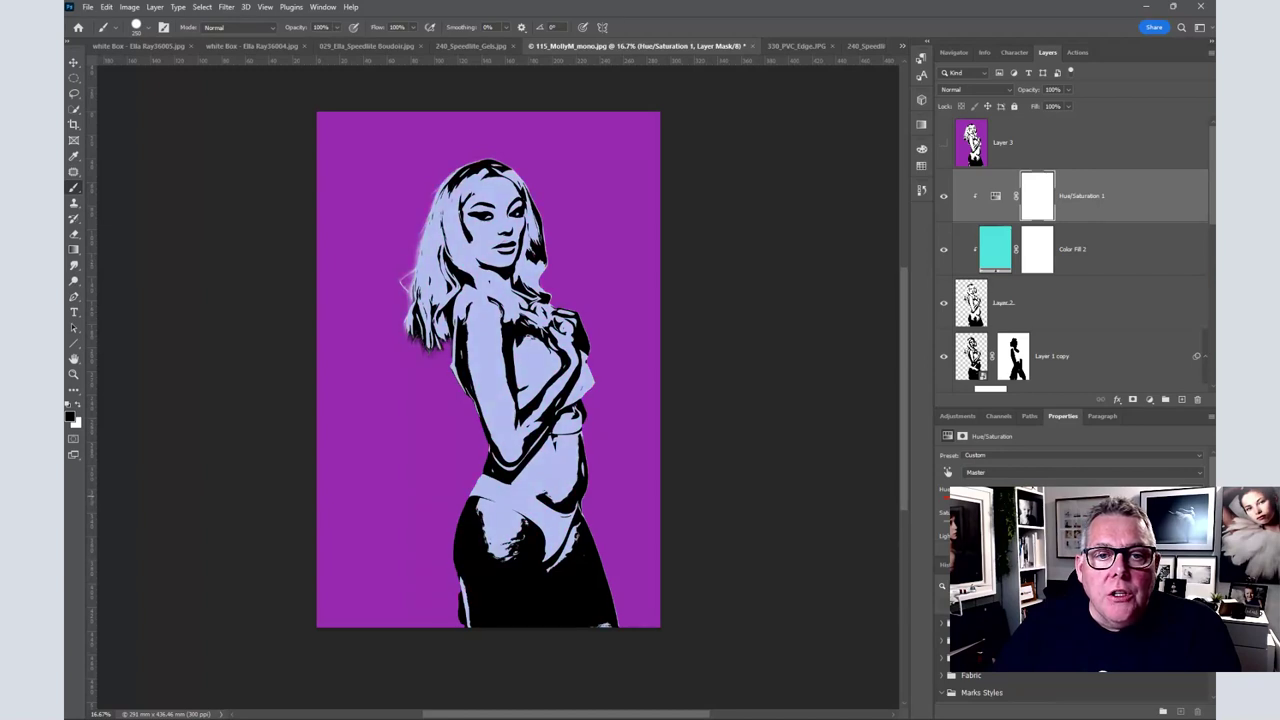
Step: Release the Hue/Saturation clipping and shift the hue of the whole image to a gold background with a pink figure
{"action": "left_click", "coordinate": [1088, 215], "text": "alt"}
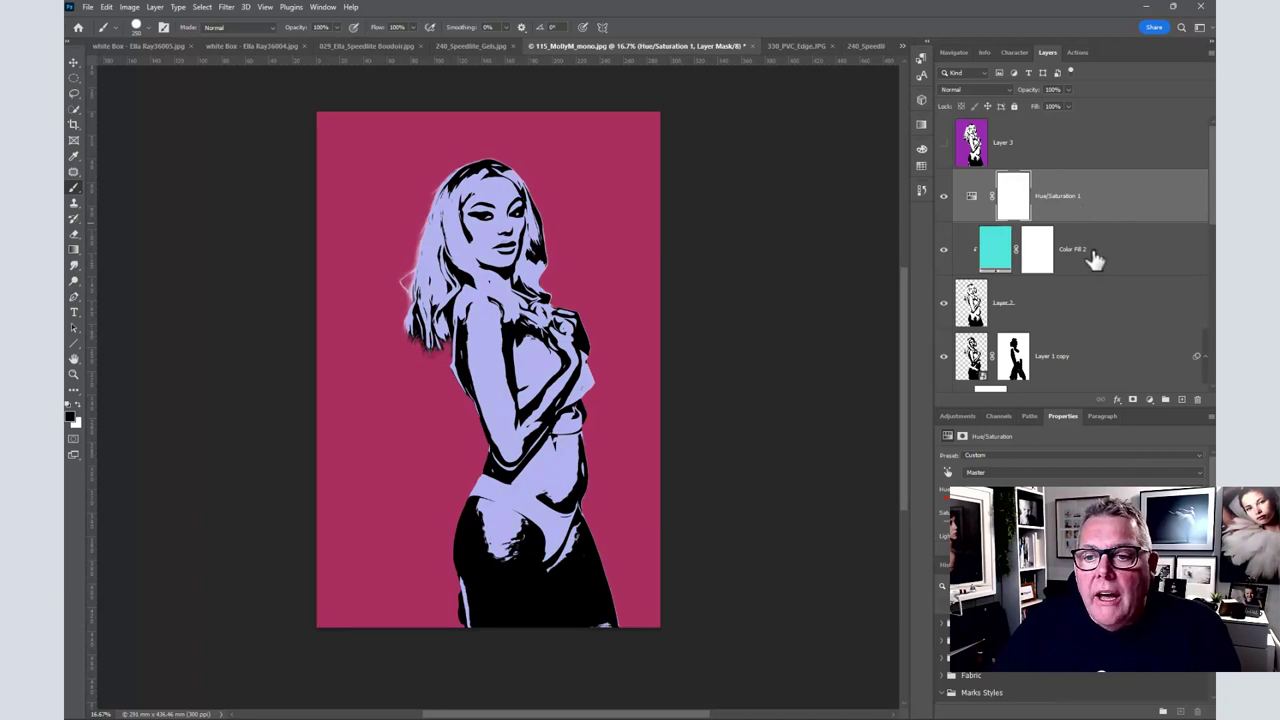
{"action": "mouse_move", "coordinate": [1125, 500]}
{"action": "left_mouse_down"}
{"action": "mouse_move", "coordinate": [1100, 500]}
{"action": "mouse_move", "coordinate": [1142, 500]}
{"action": "mouse_move", "coordinate": [1084, 500]}
{"action": "mouse_move", "coordinate": [1100, 500]}
{"action": "left_mouse_up"}
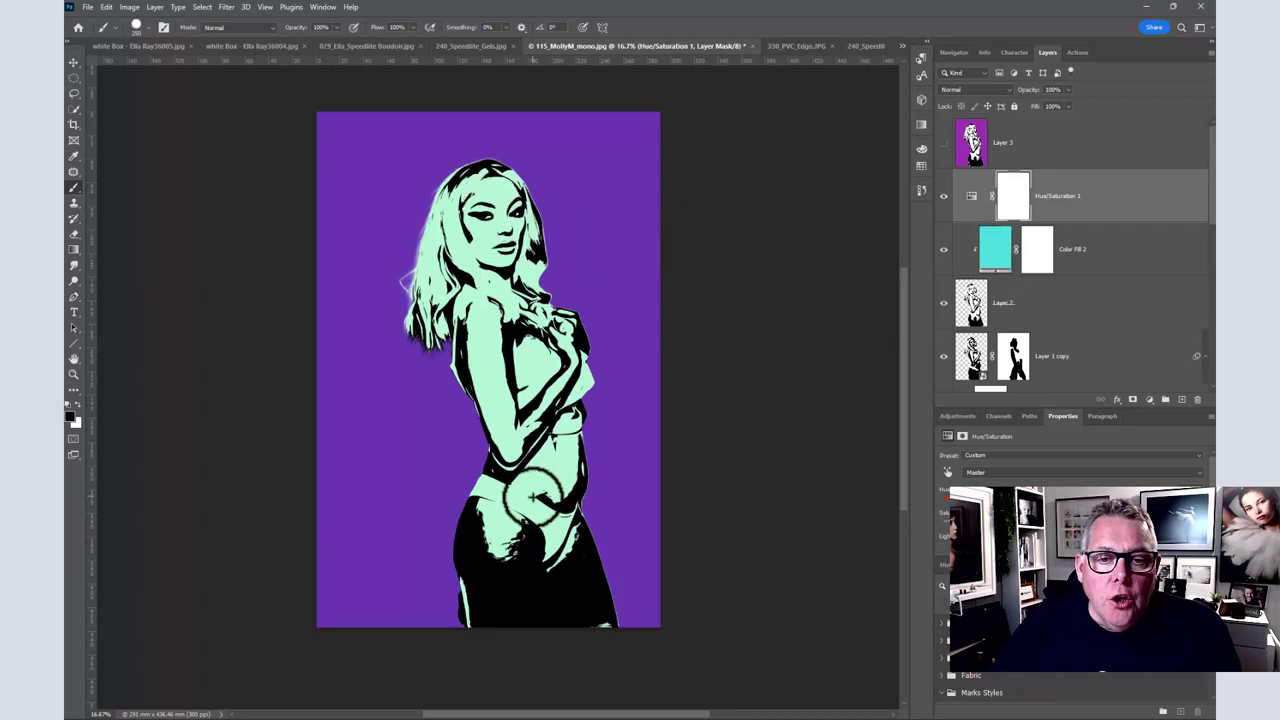
{"action": "left_click_drag", "start_coordinate": [1100, 500], "coordinate": [1040, 500]}
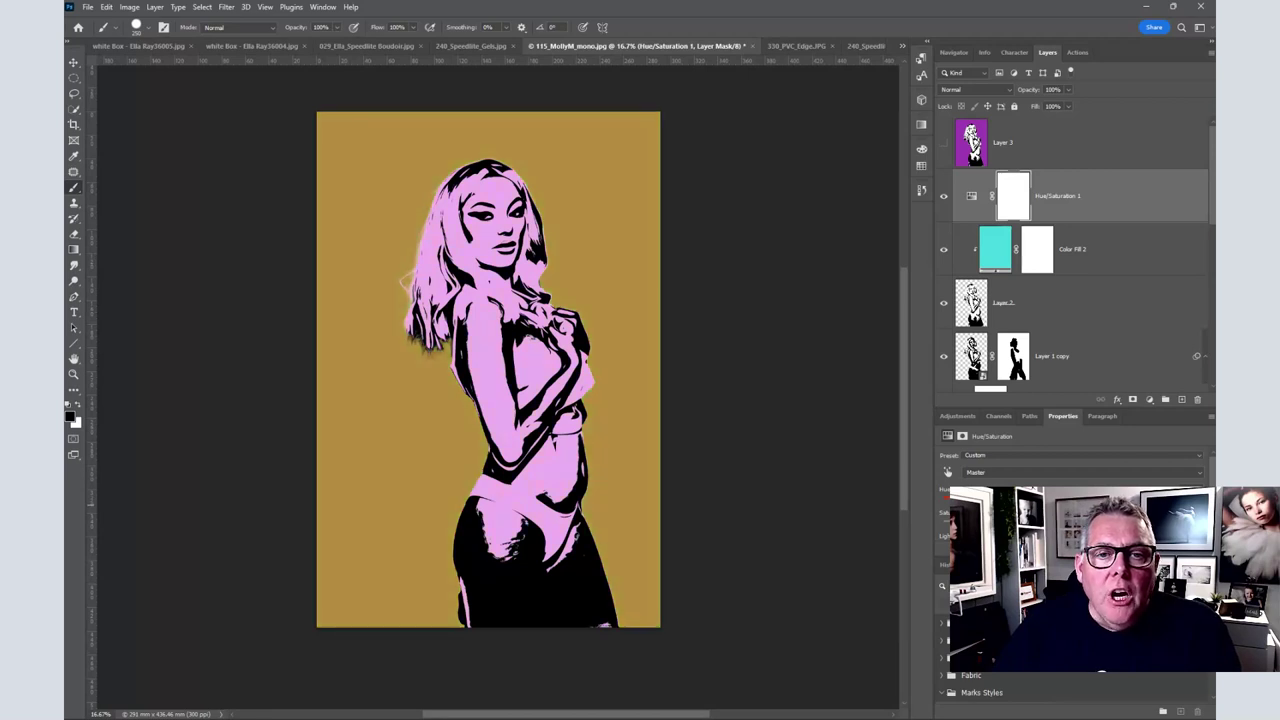